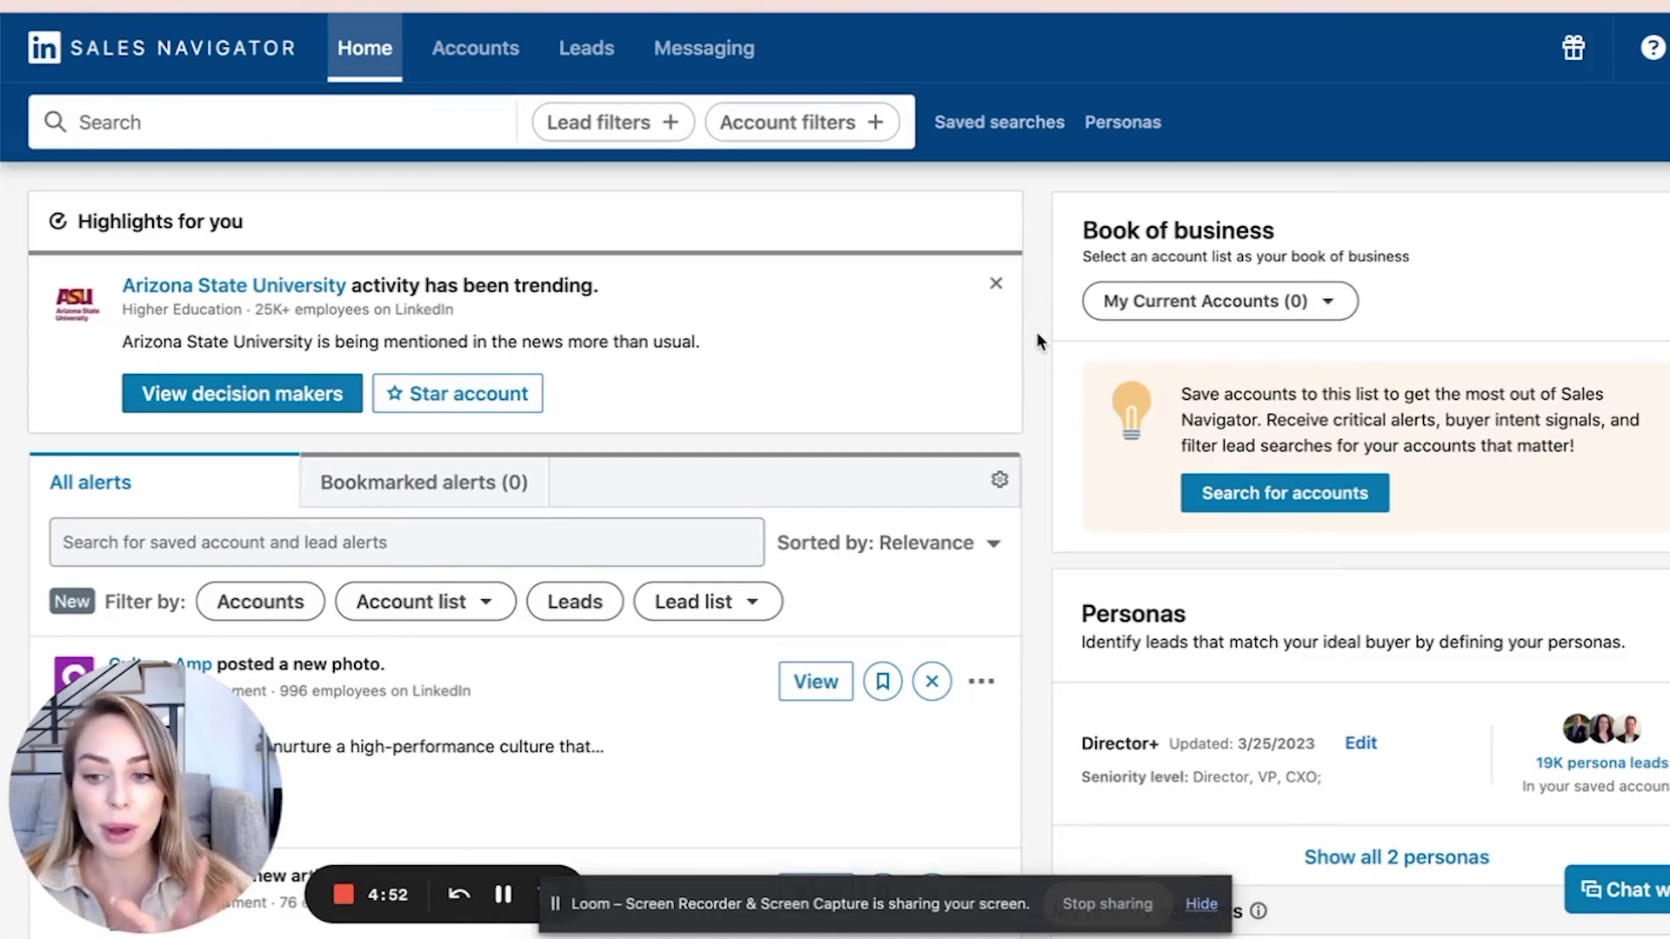
# Open the lead search filters, then switch to the account filters and expand them to view every available option.
pyautogui.click(650, 126)
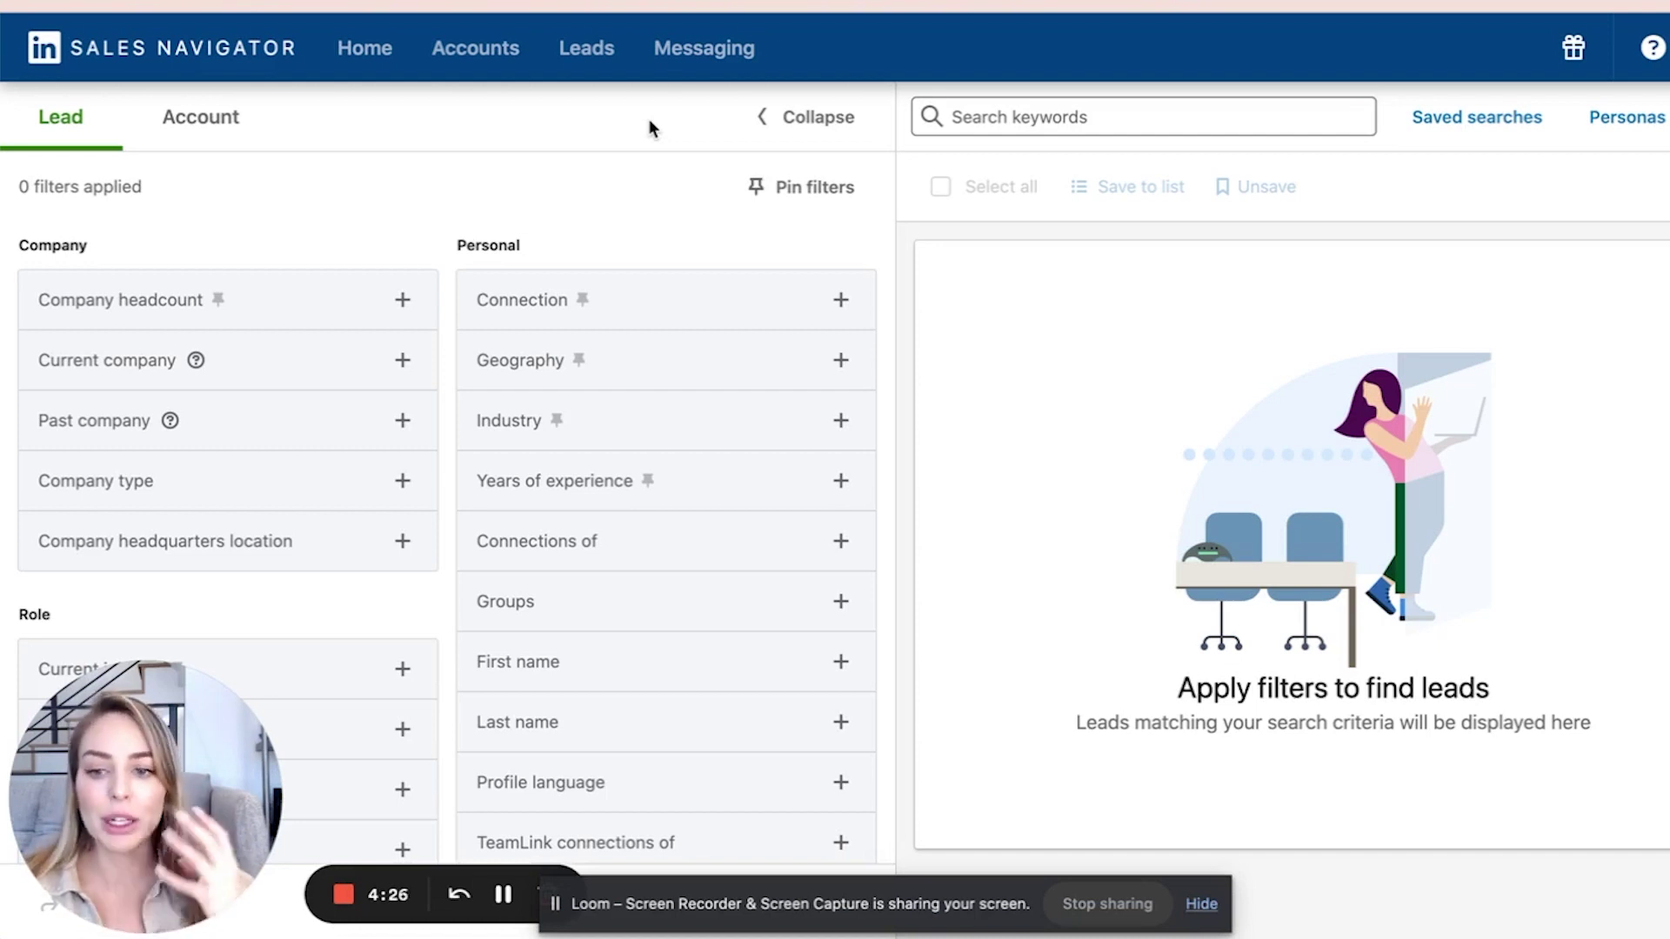
pyautogui.click(172, 120)
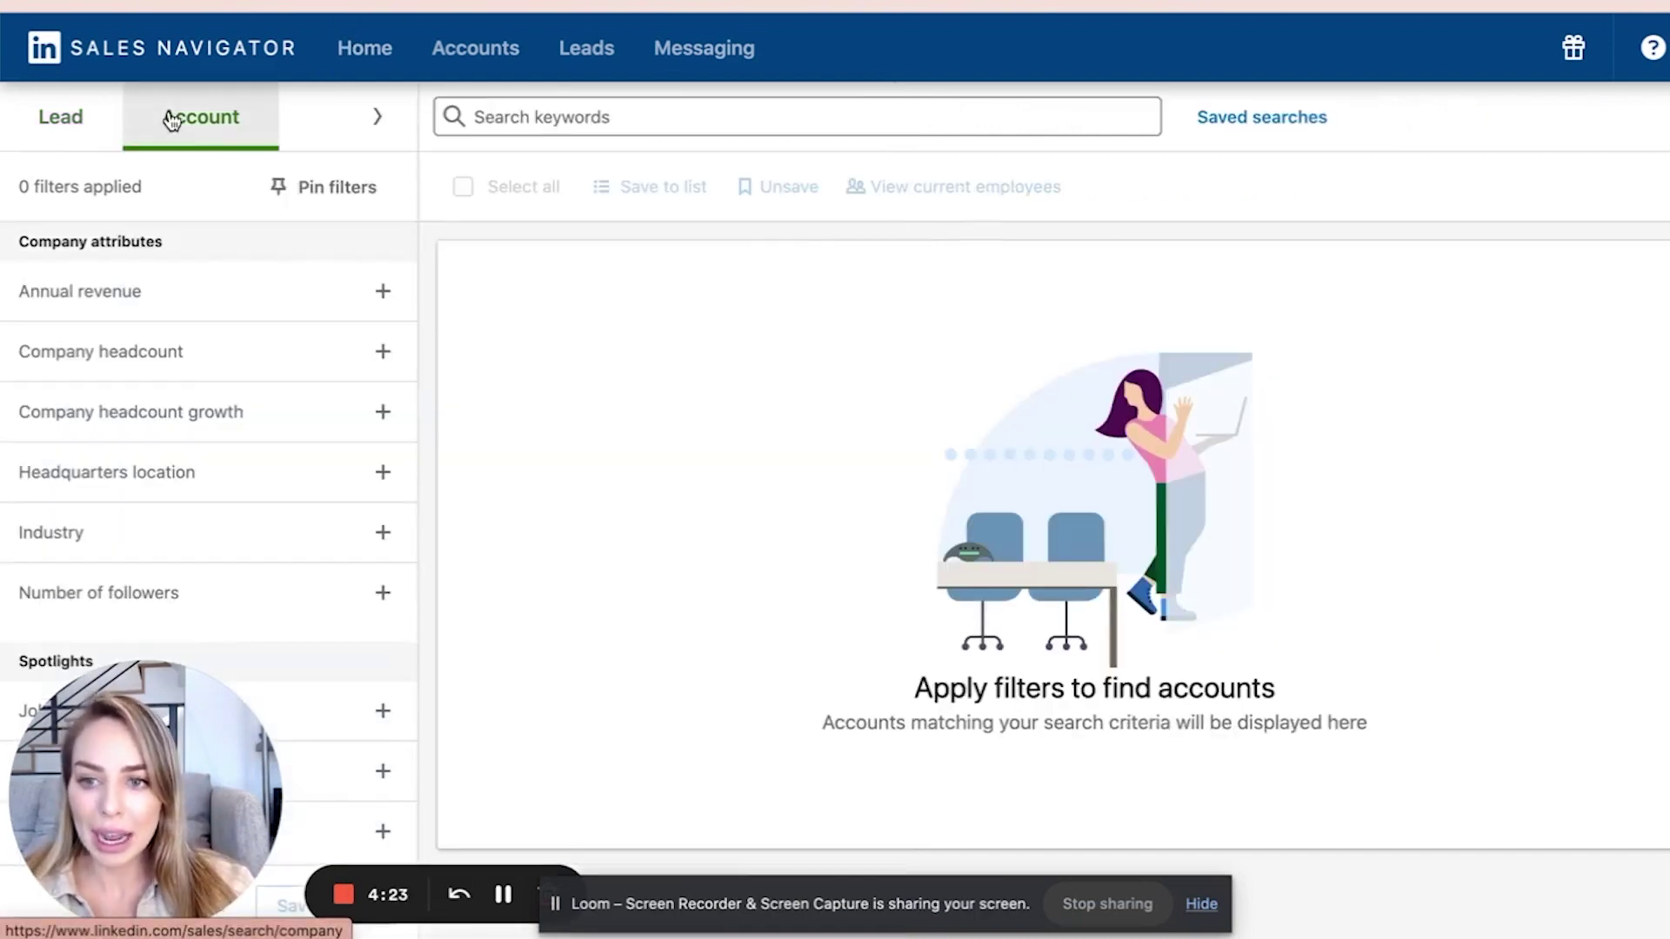
pyautogui.click(377, 117)
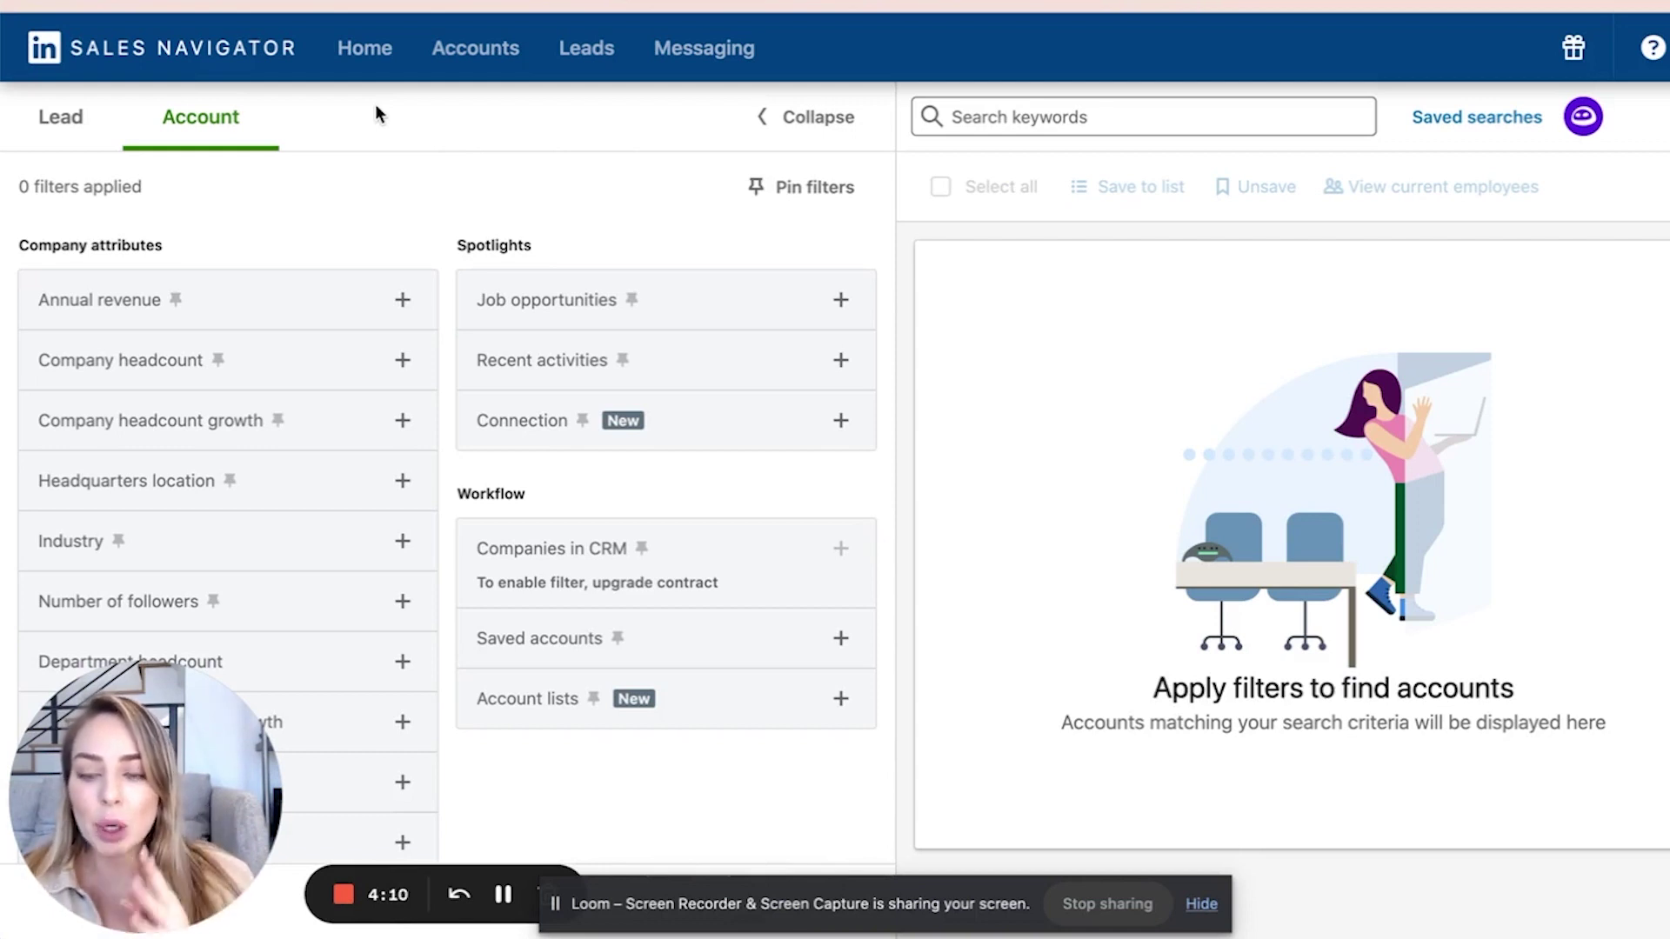
# Return to the lead filters and review the available company, role, personal, spotlight and workflow options.
pyautogui.click(61, 121)
pyautogui.scroll(-3, 551, 252)
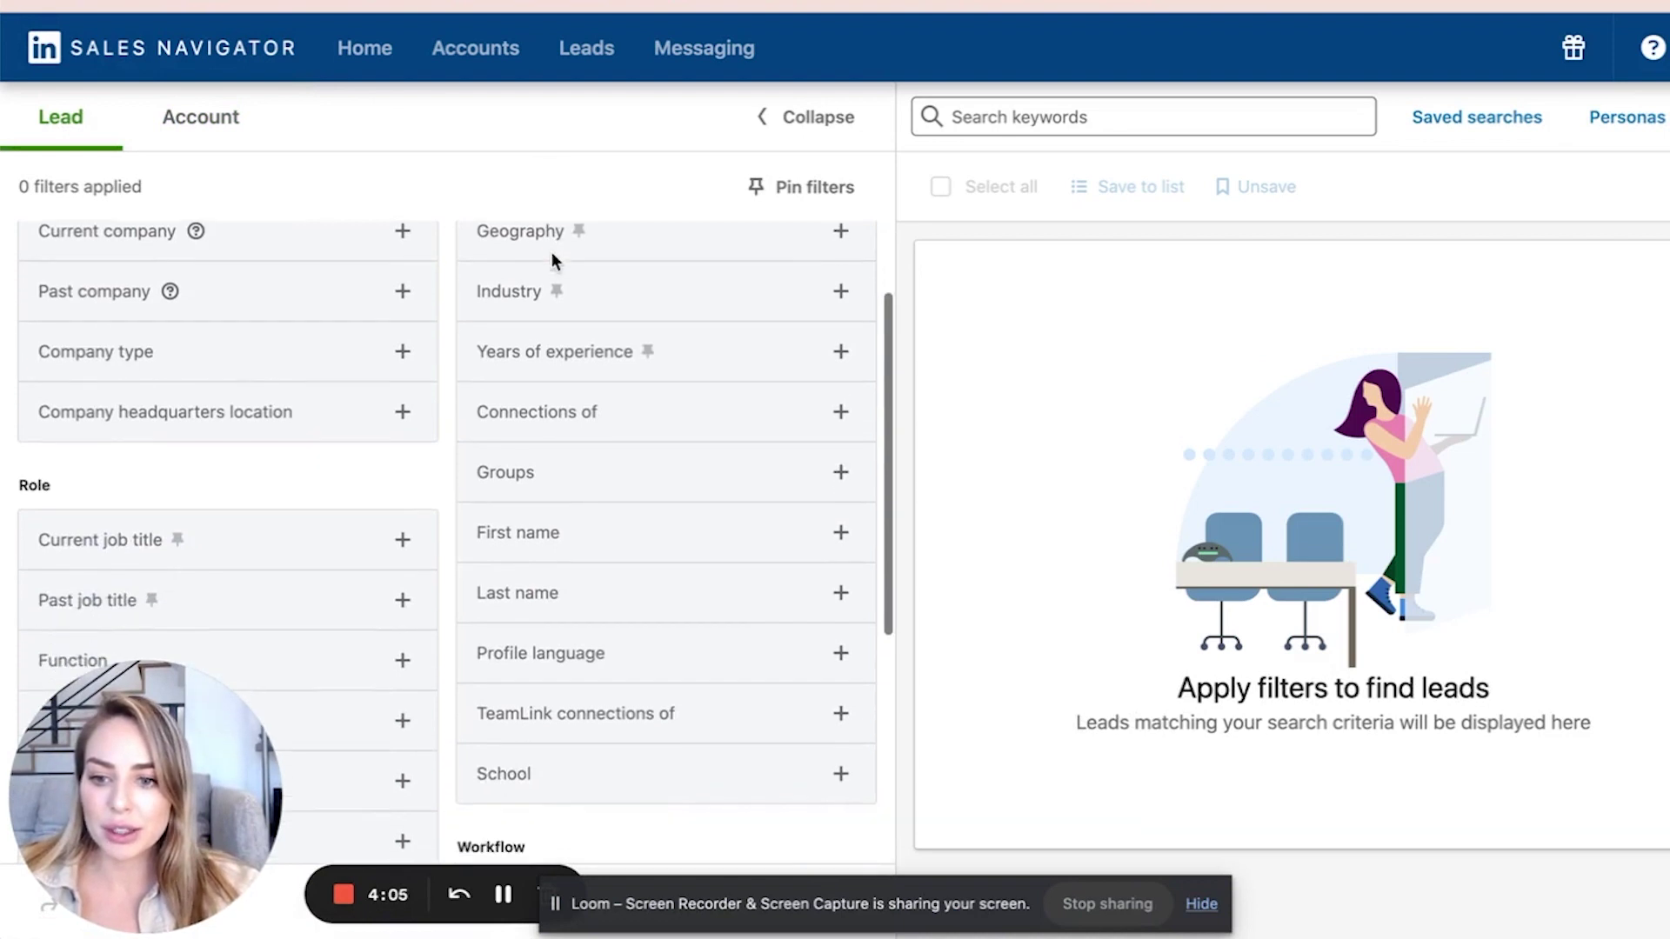
pyautogui.scroll(-6, 524, 396)
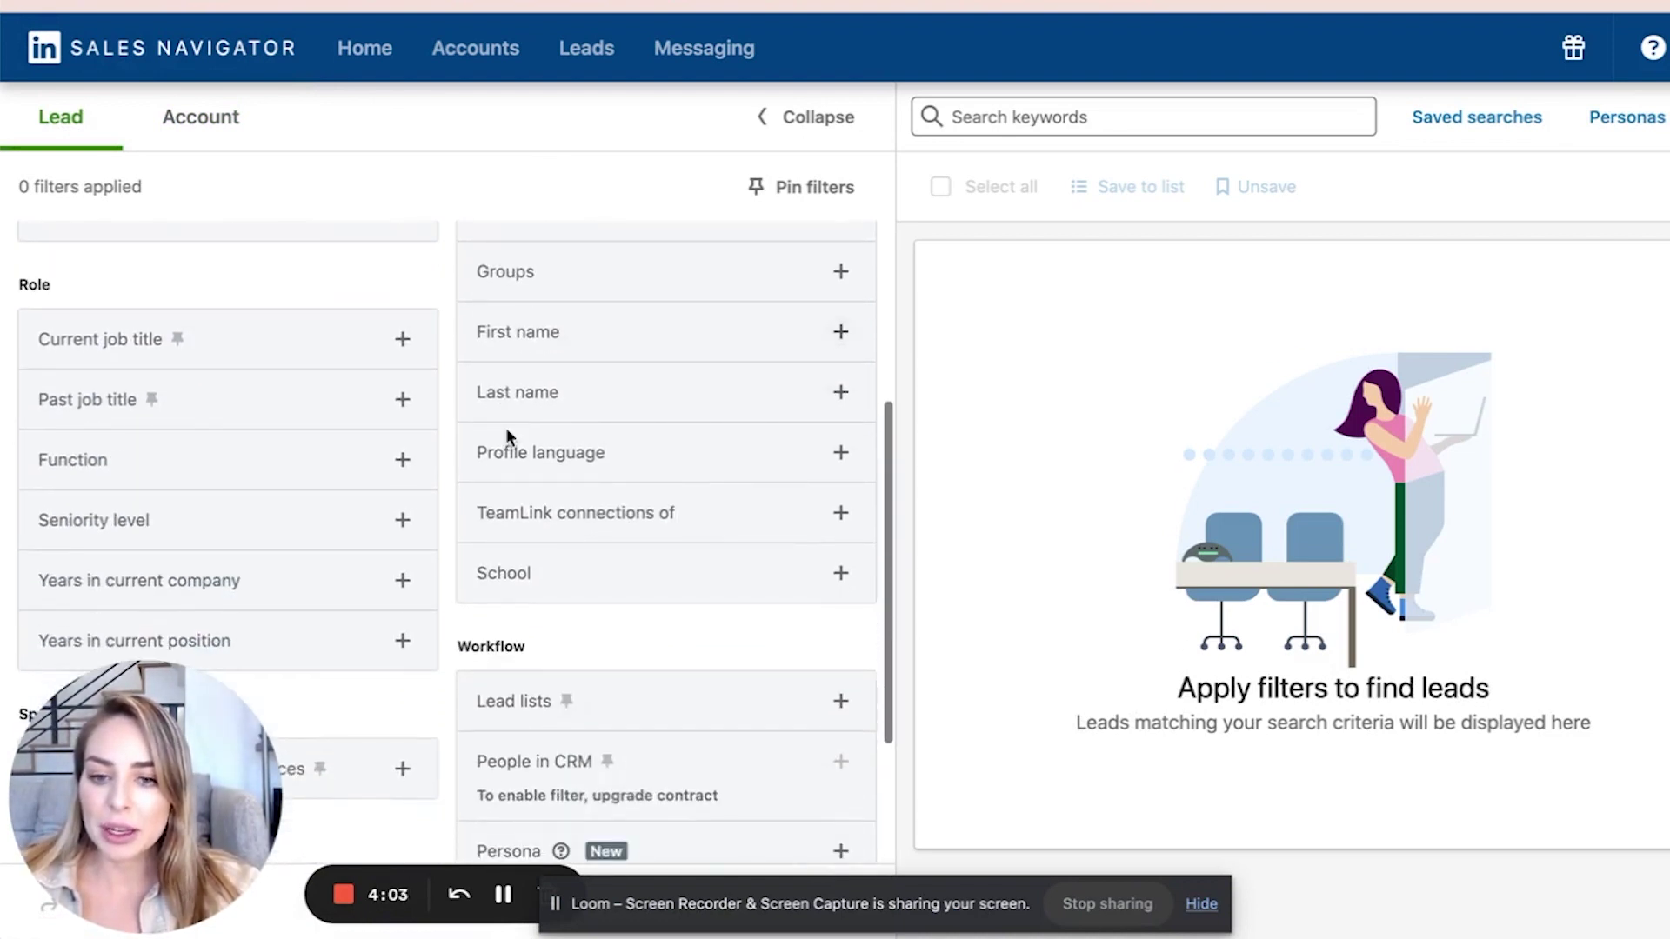
pyautogui.scroll(-4, 507, 431)
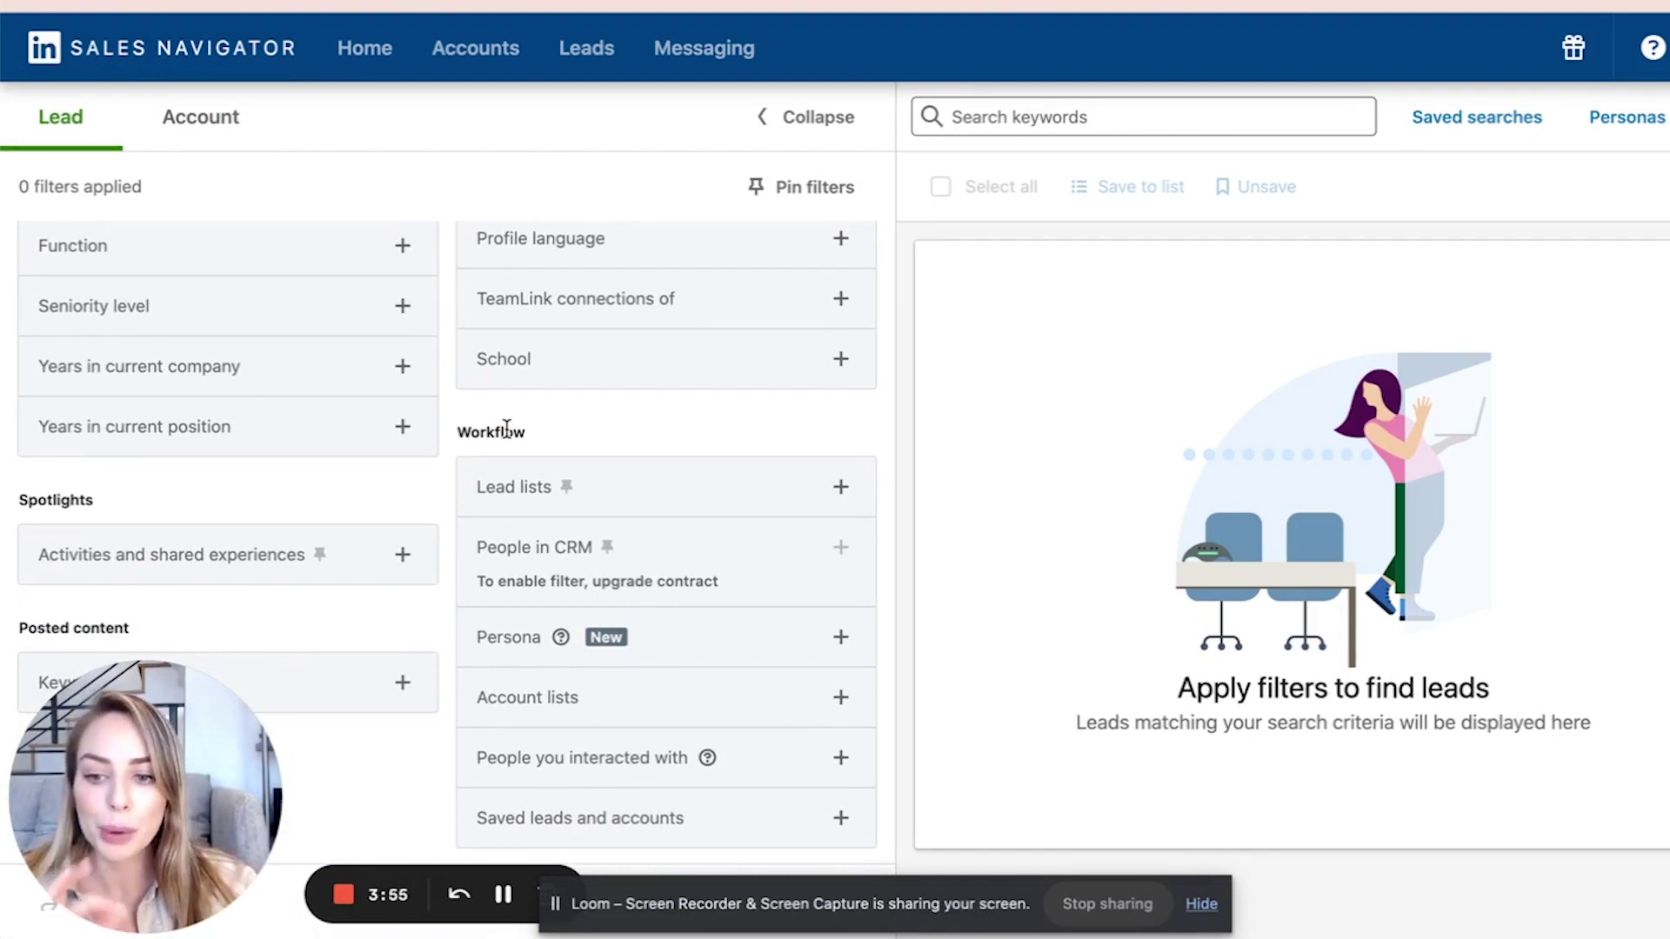
# Filter the leads by geography, including United States as the region.
pyautogui.scroll(12, 507, 428)
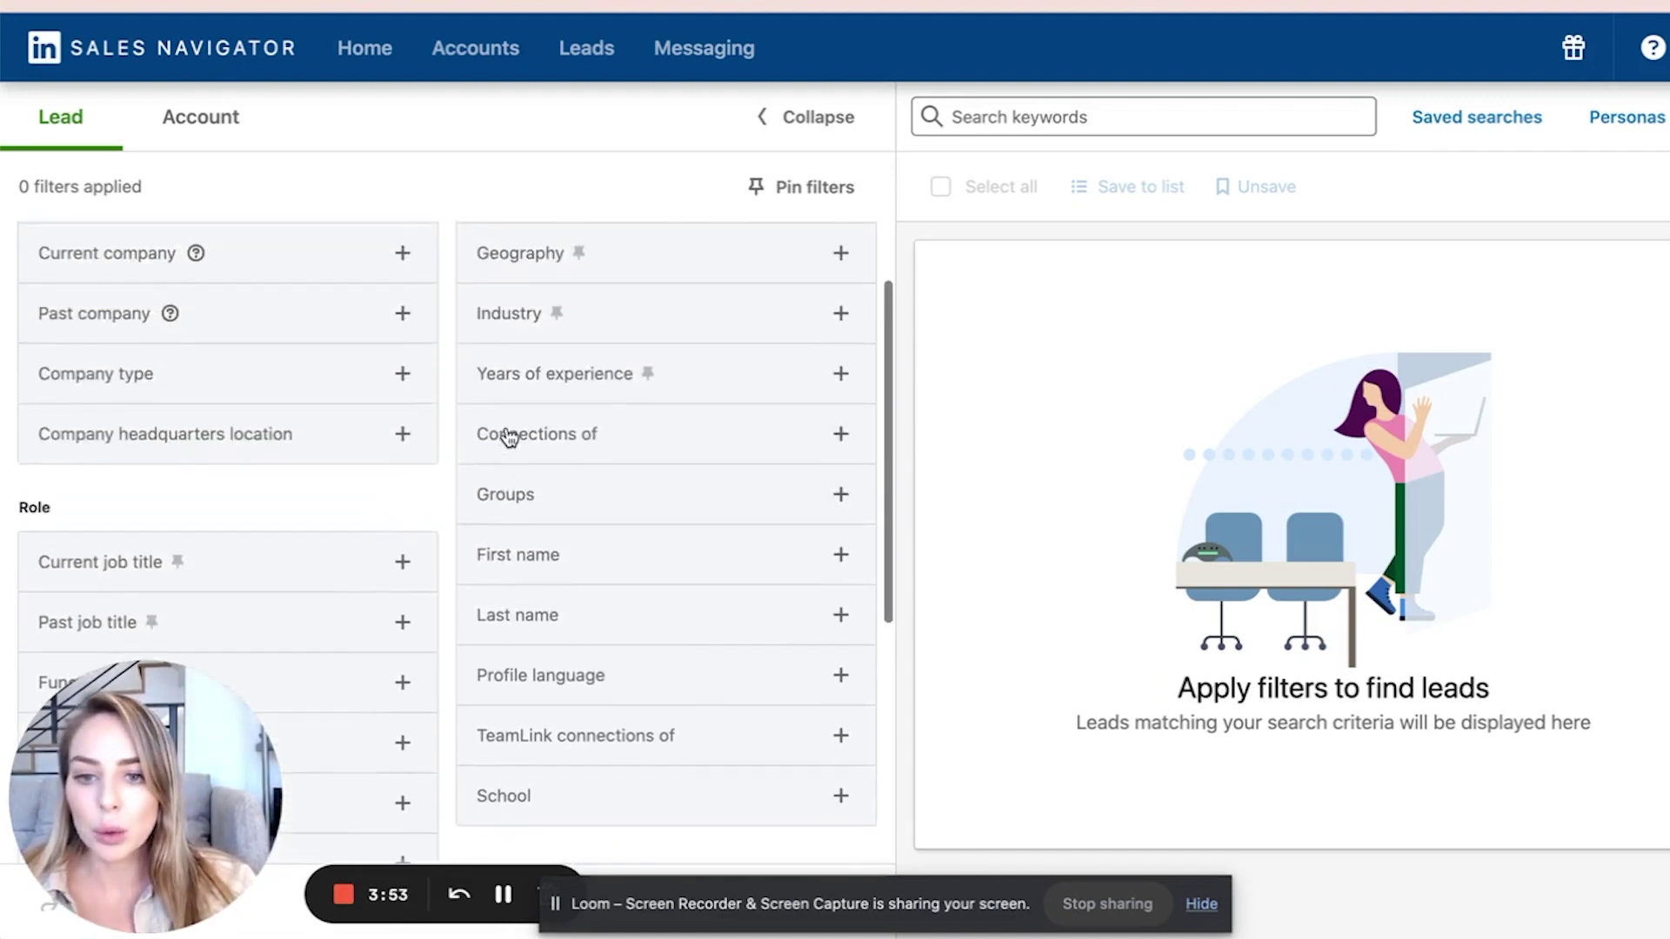
pyautogui.click(559, 369)
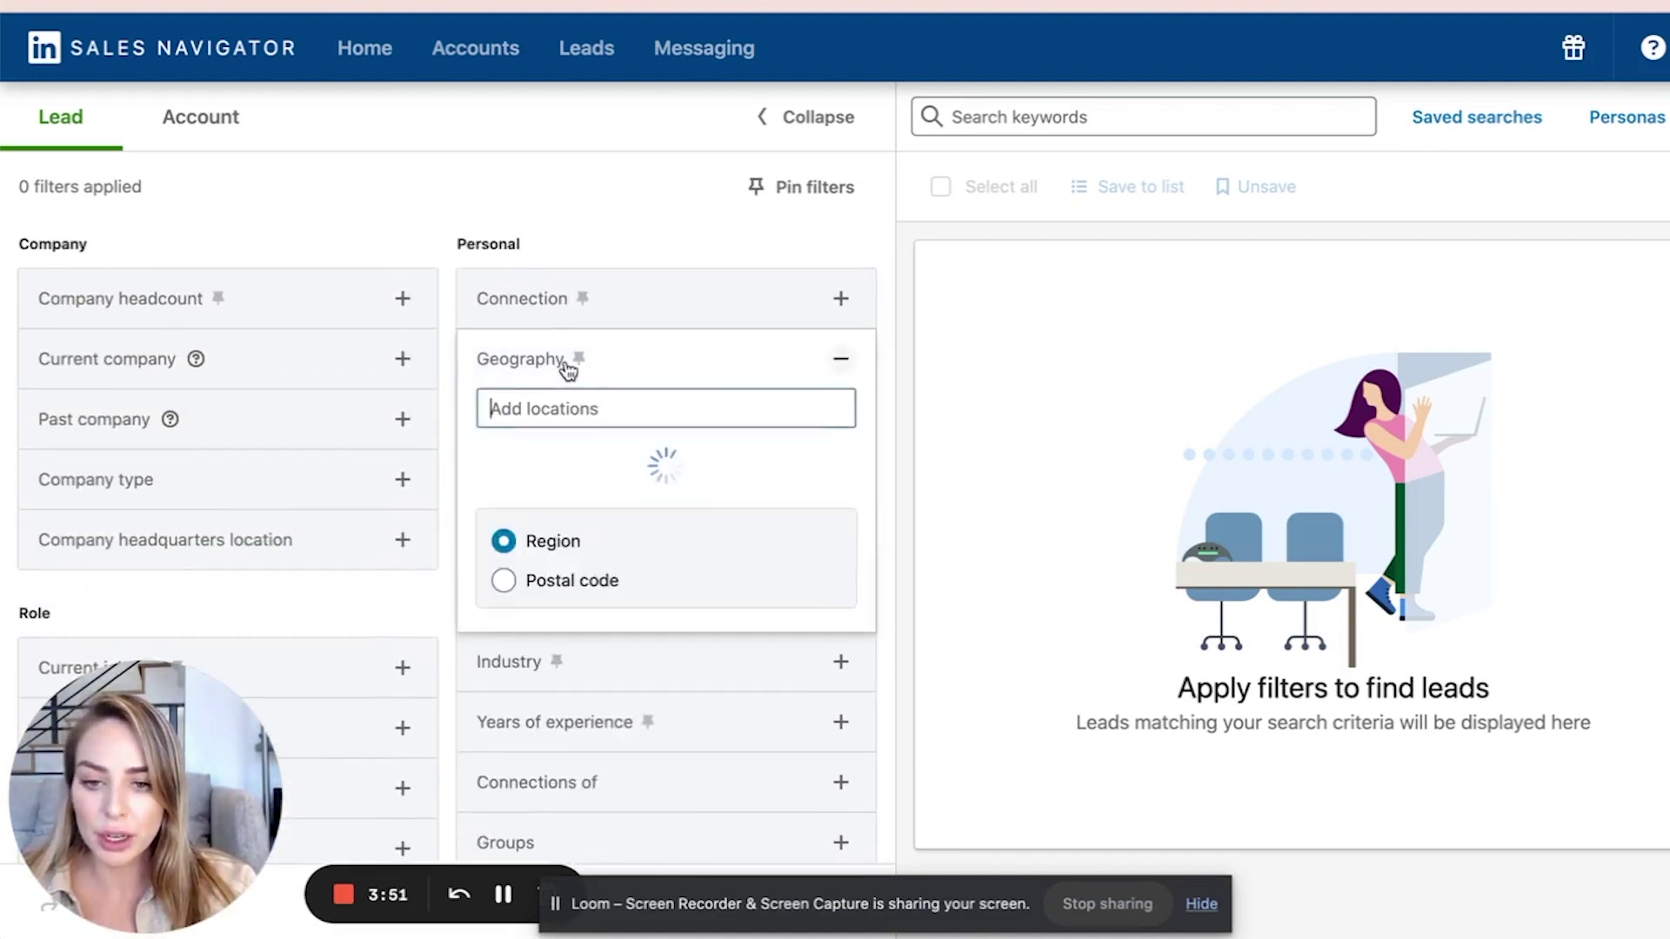
pyautogui.write('unite')
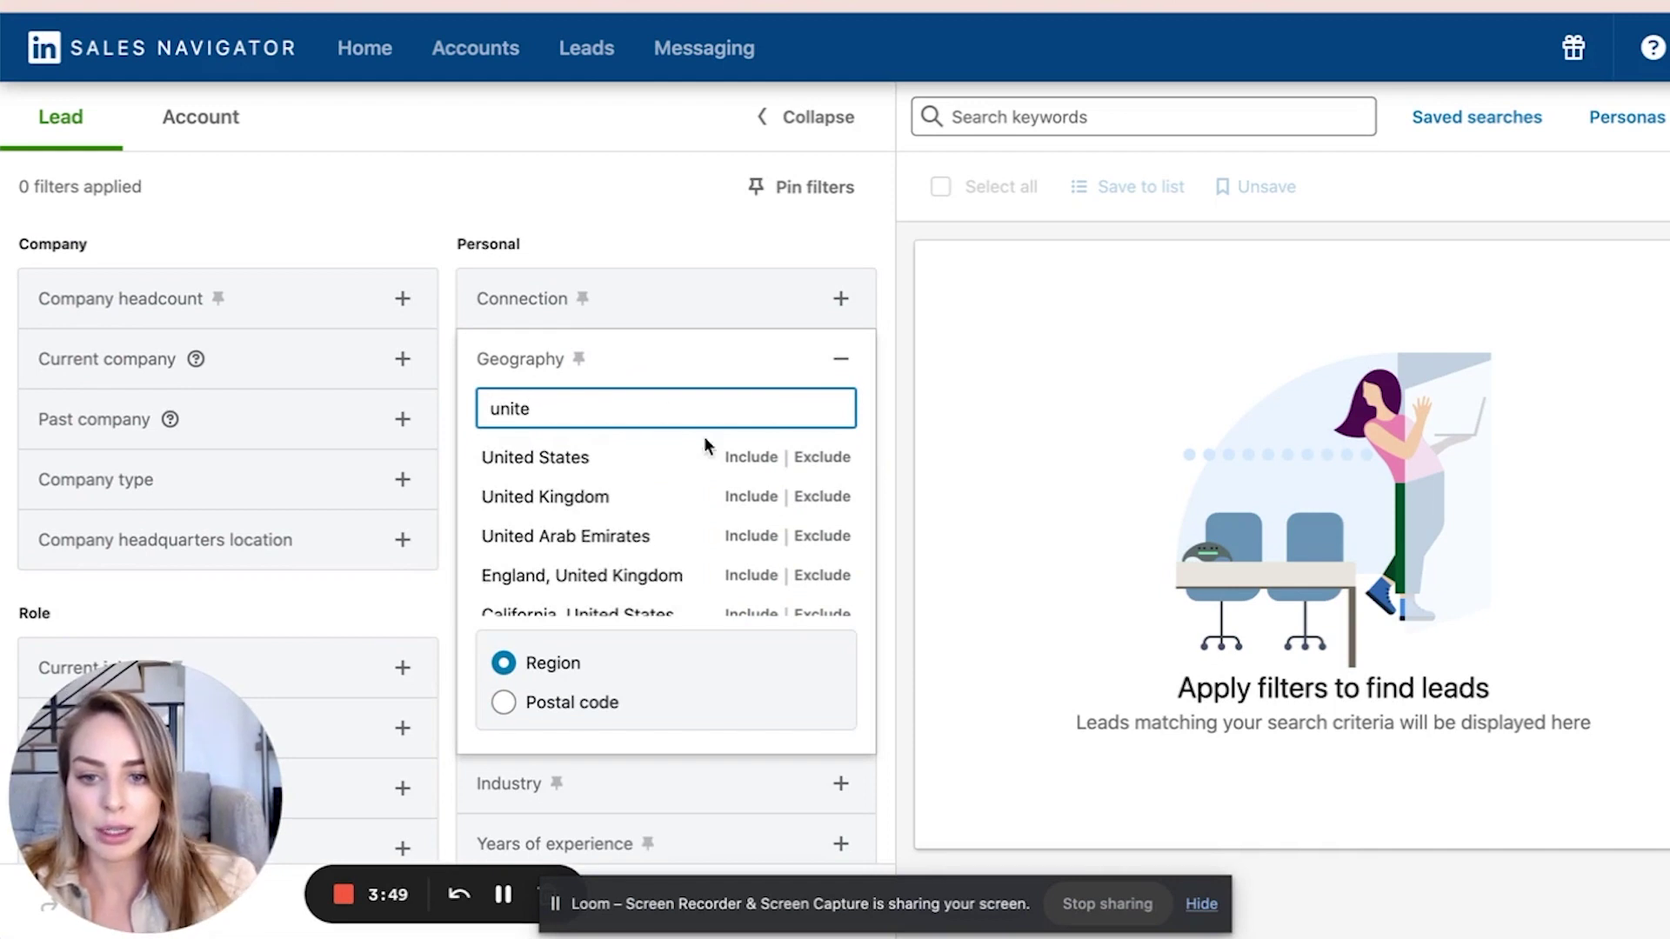
pyautogui.click(751, 457)
pyautogui.click(696, 379)
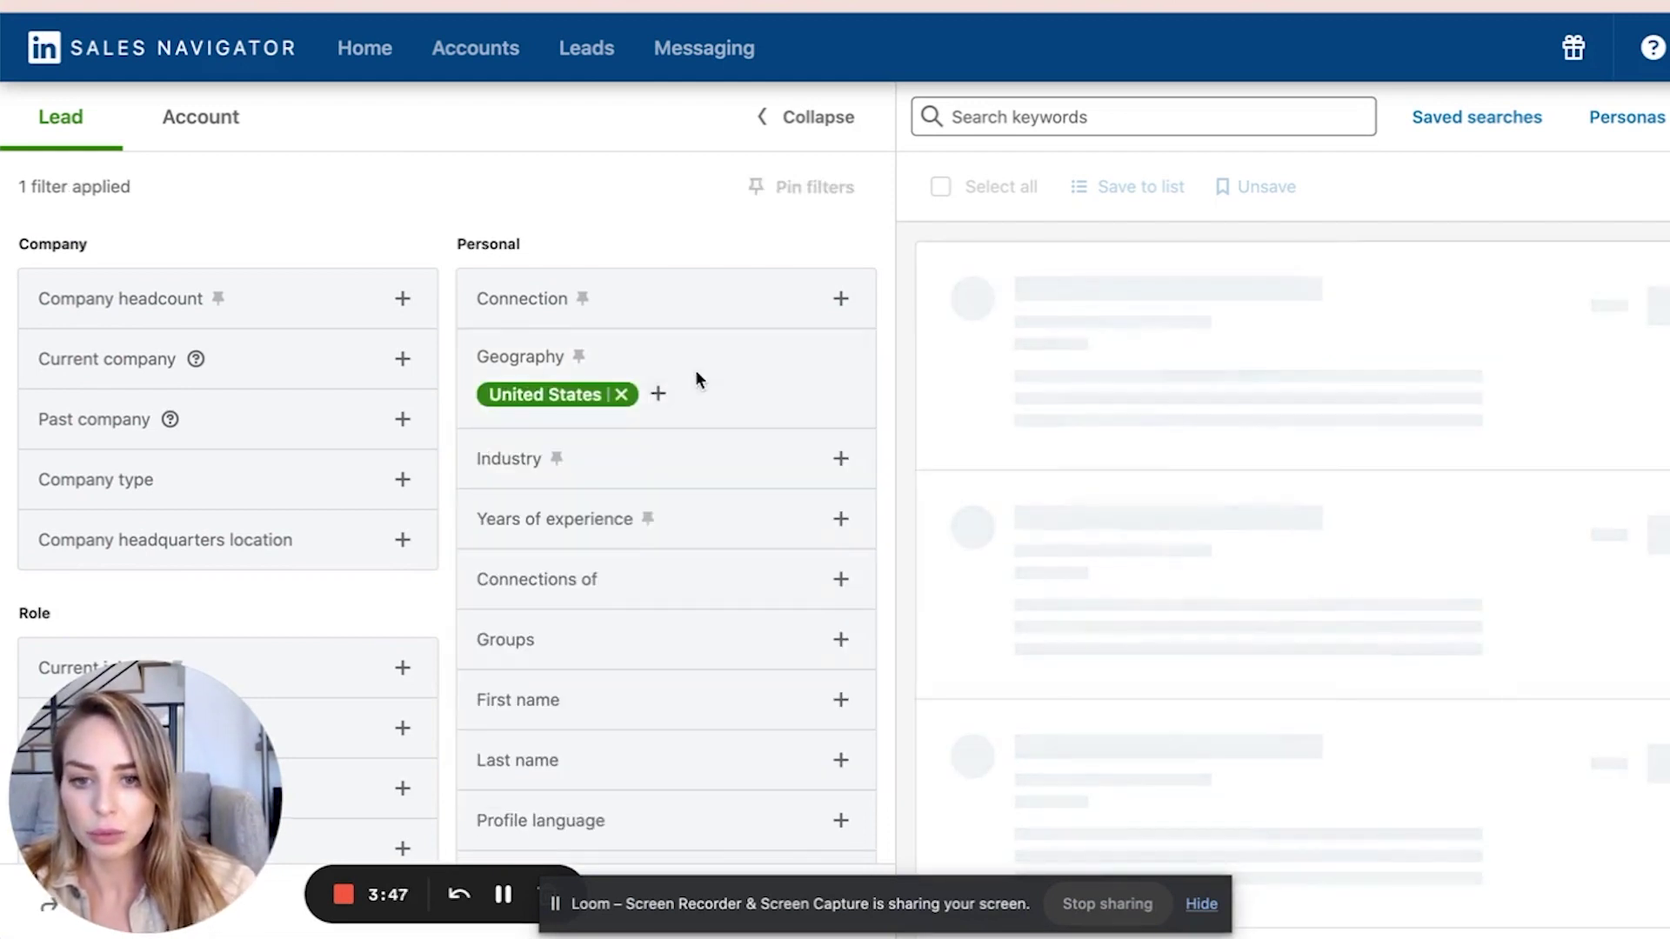
# Search the industry filter for "public rela" and include the Public Relations and Communications industry.
pyautogui.scroll(-2, 287, 439)
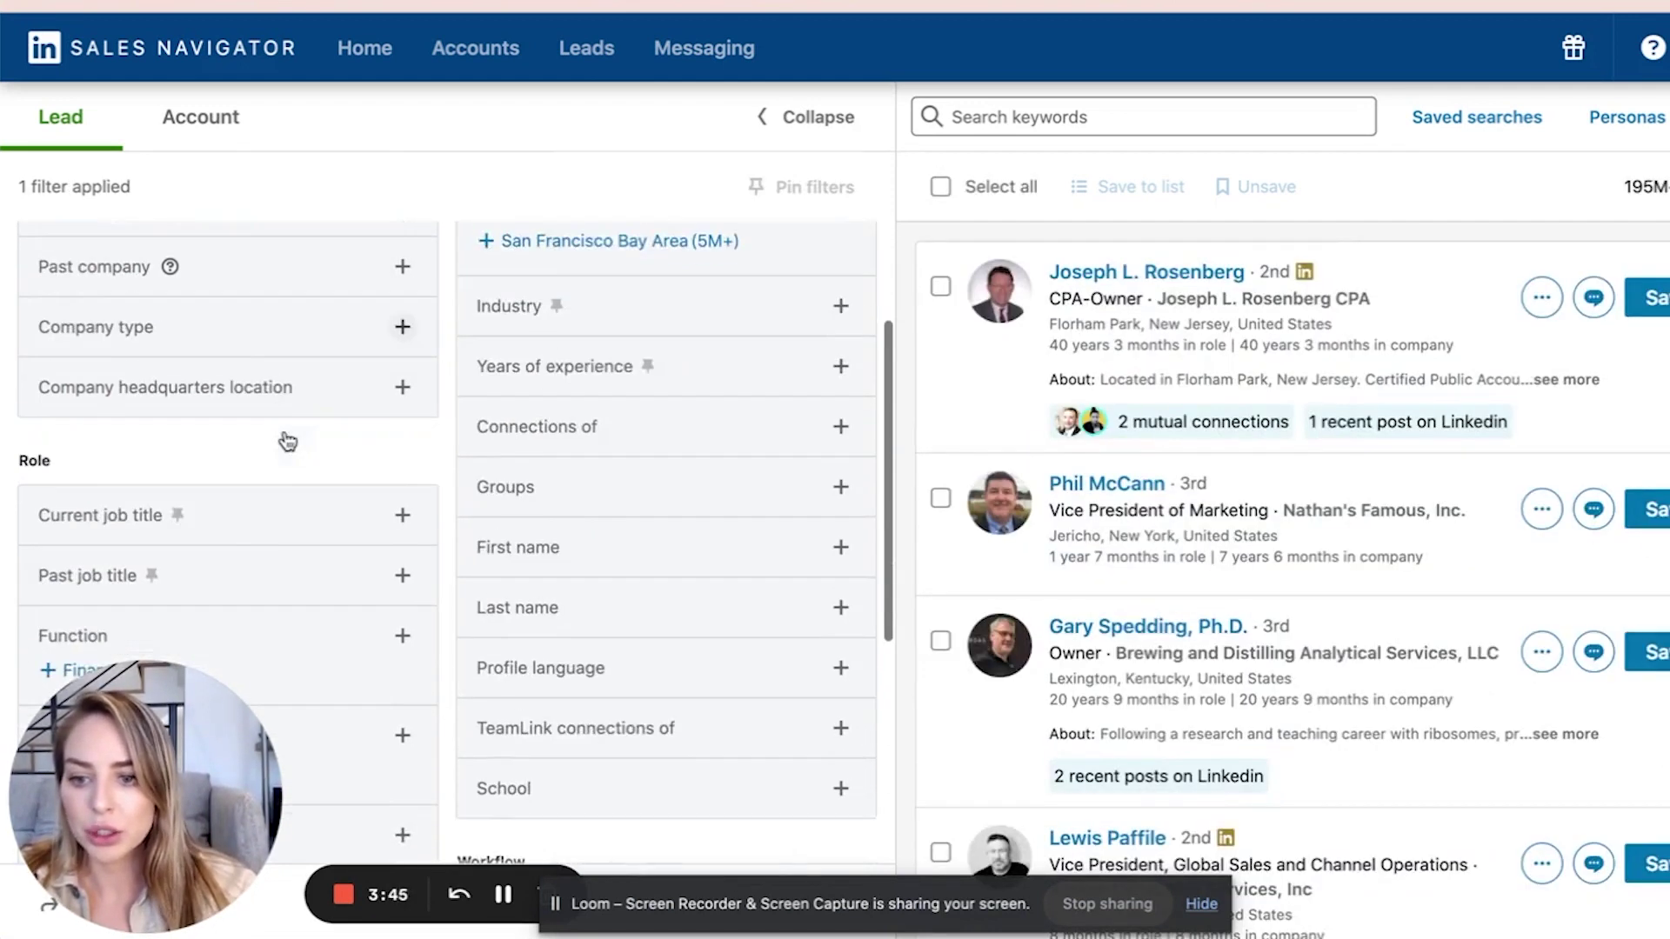
pyautogui.scroll(-1, 287, 441)
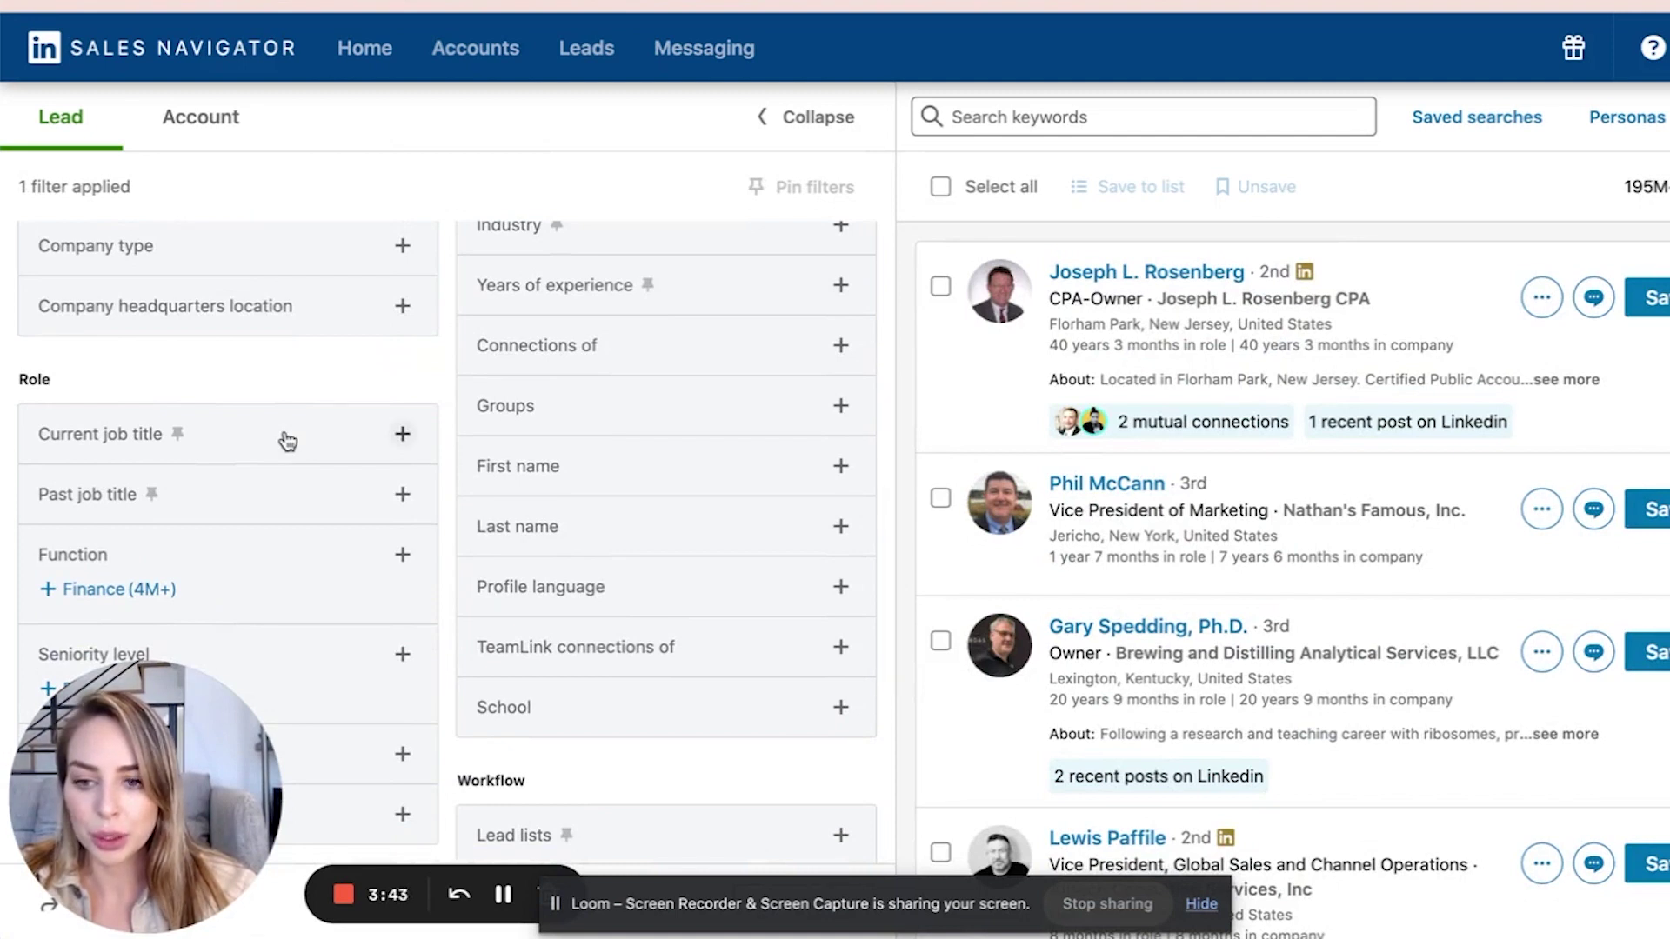
pyautogui.scroll(-1, 287, 441)
pyautogui.scroll(2, 284, 431)
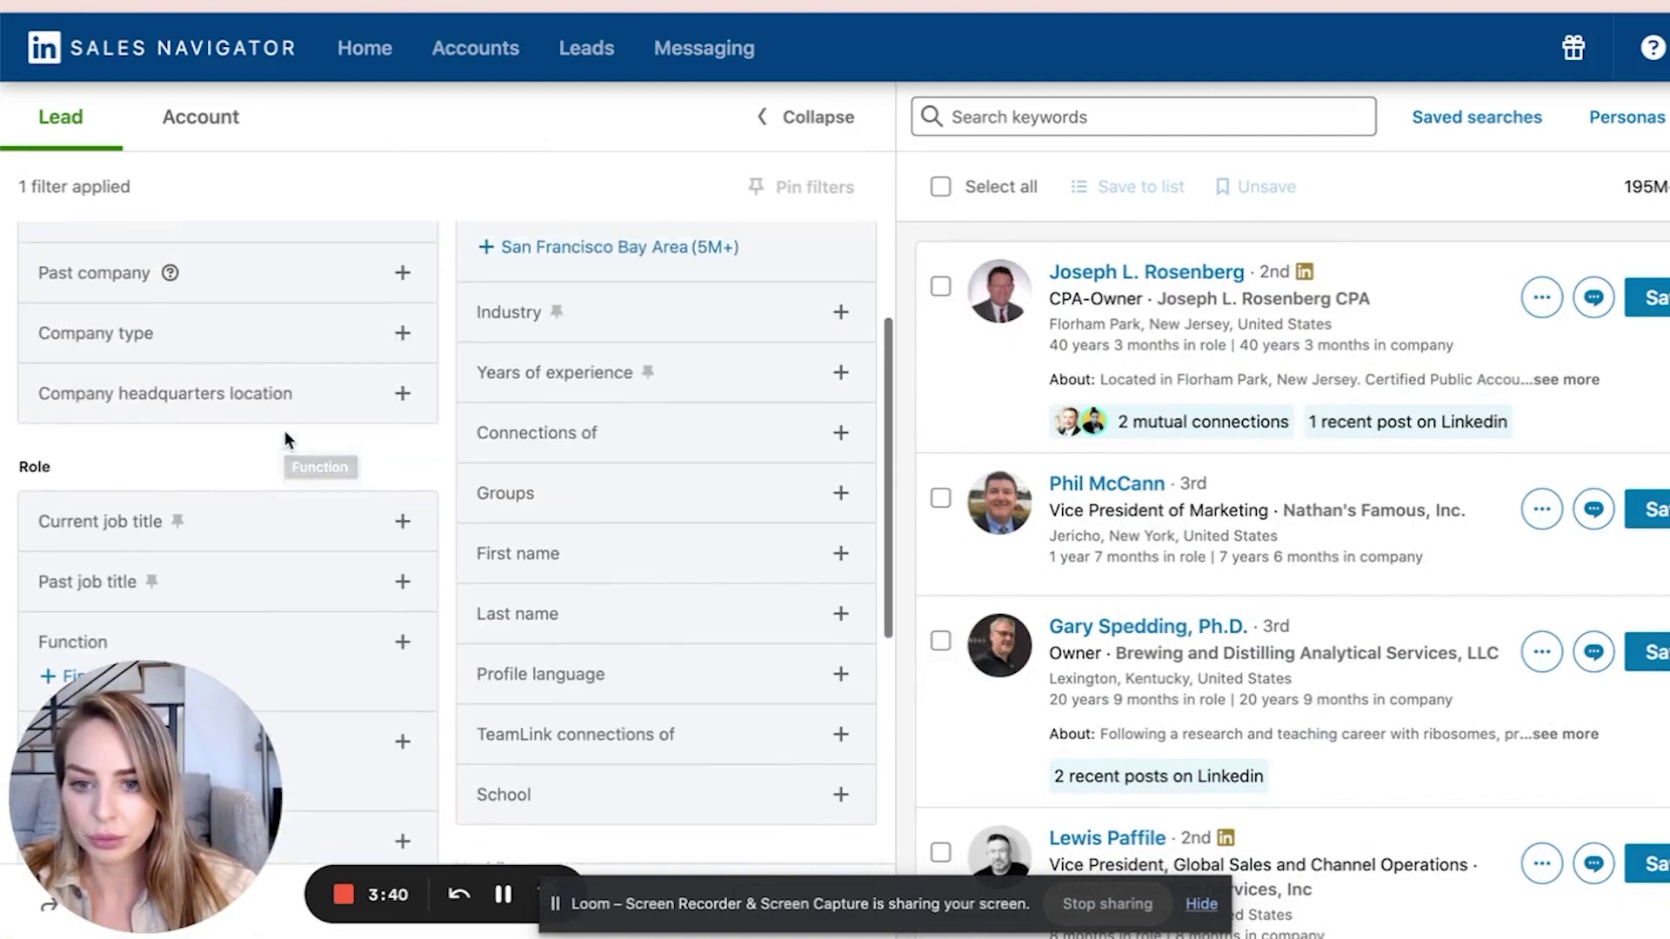
pyautogui.click(561, 348)
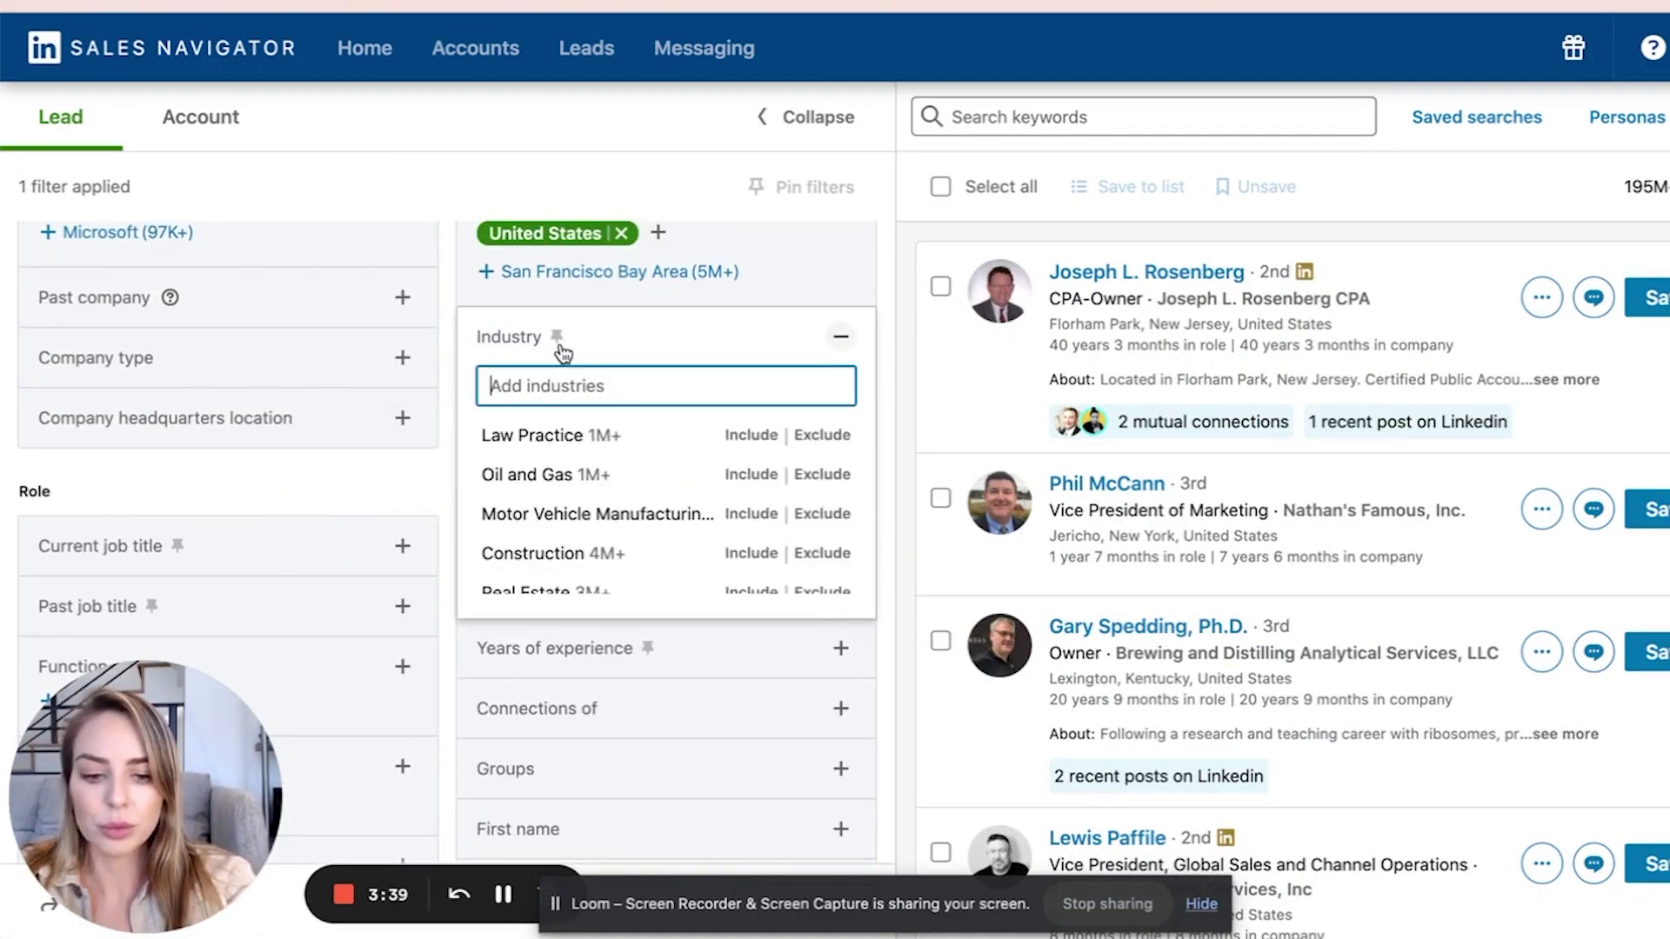
pyautogui.write('pub')
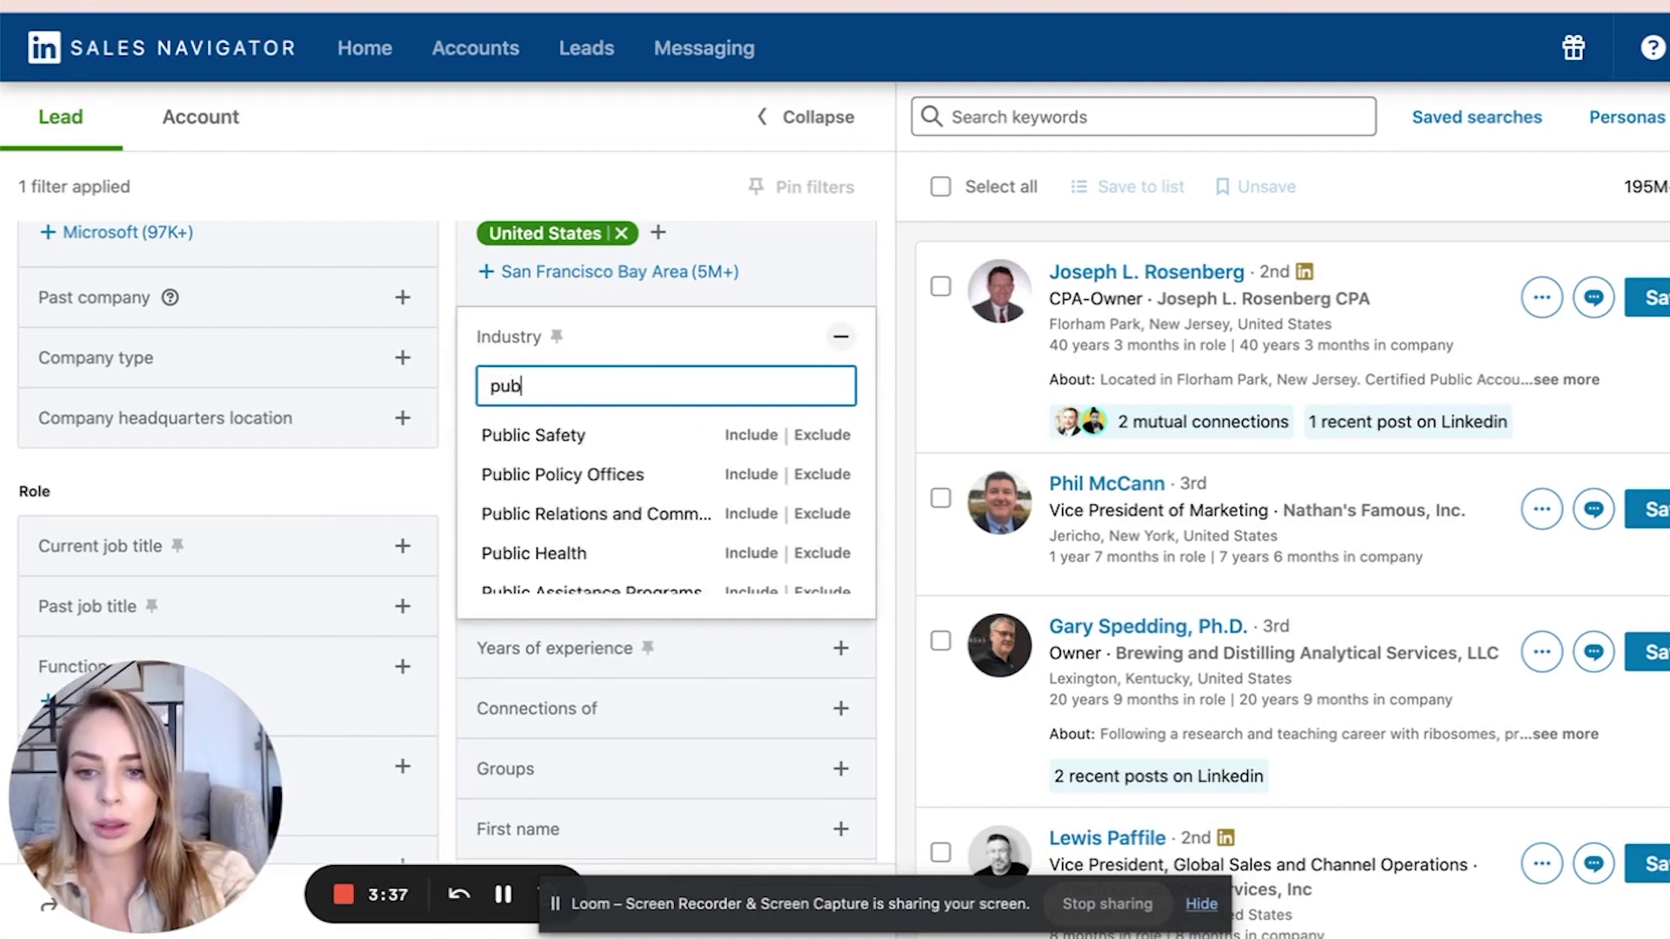
pyautogui.write('lic rela')
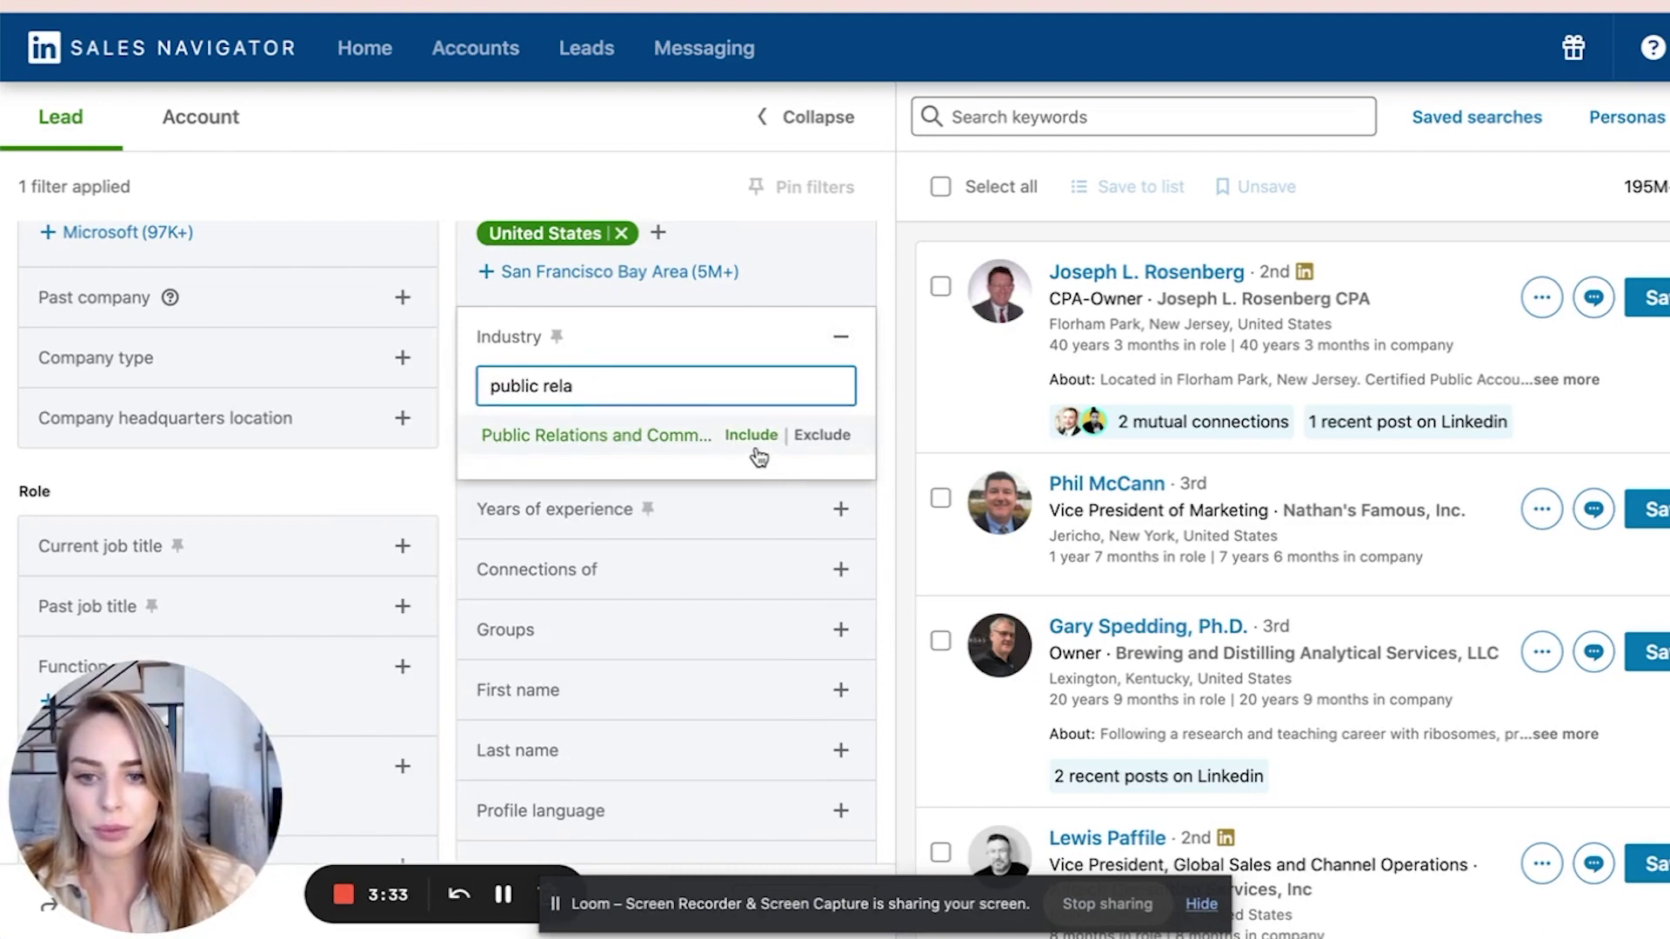
pyautogui.click(754, 444)
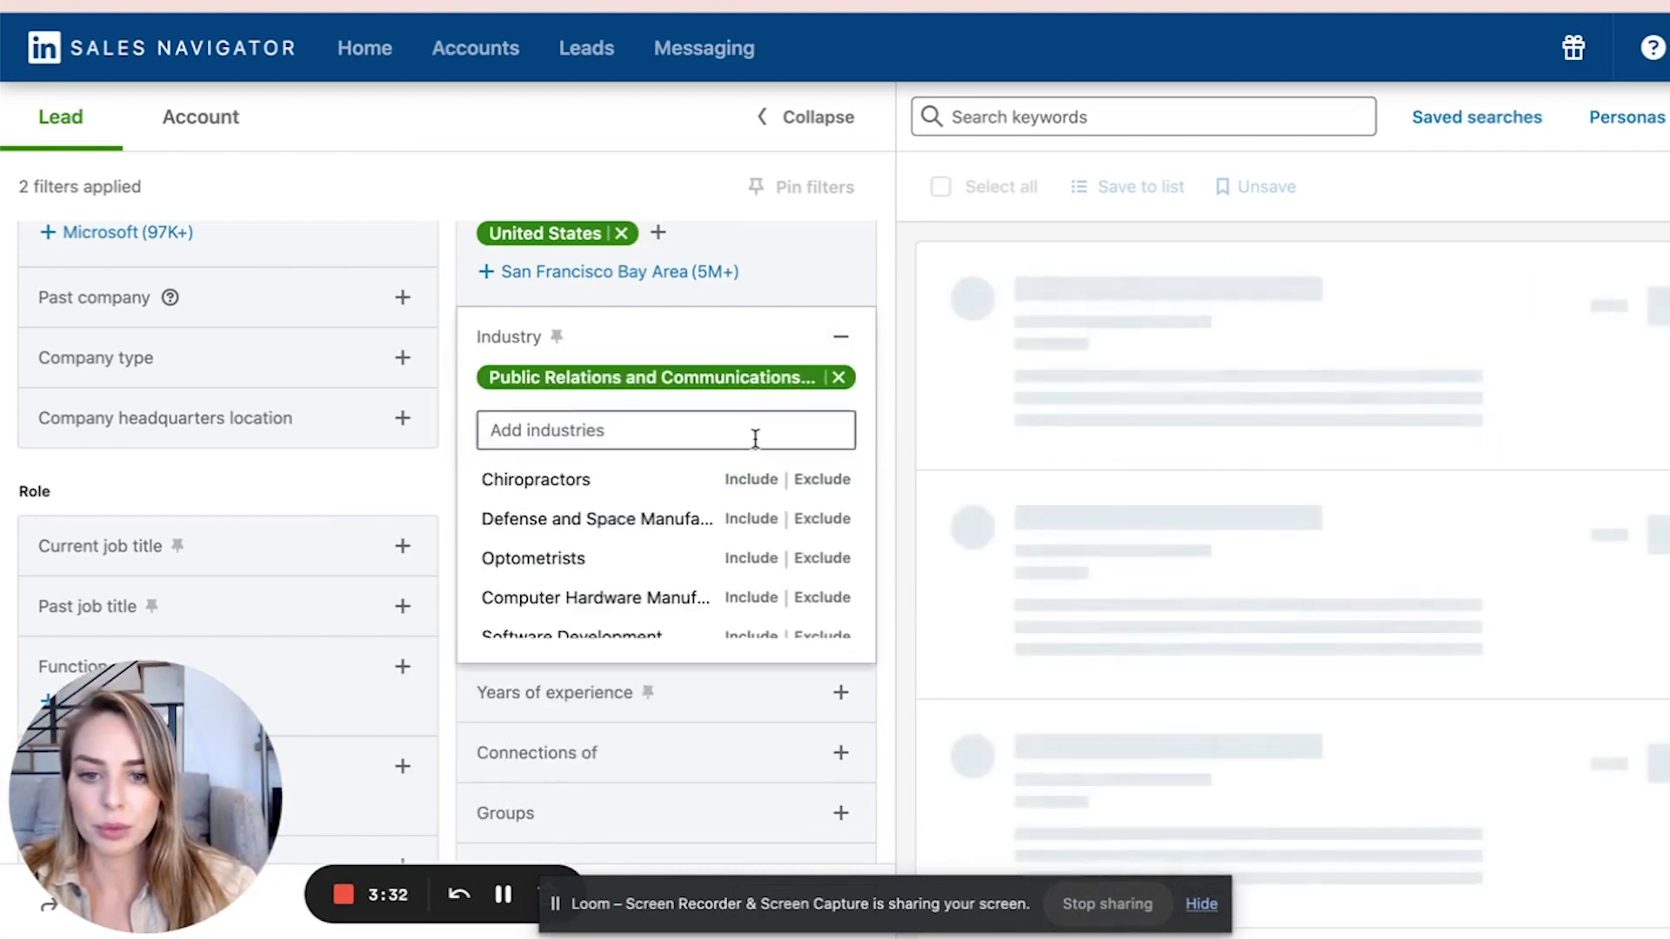
pyautogui.click(841, 338)
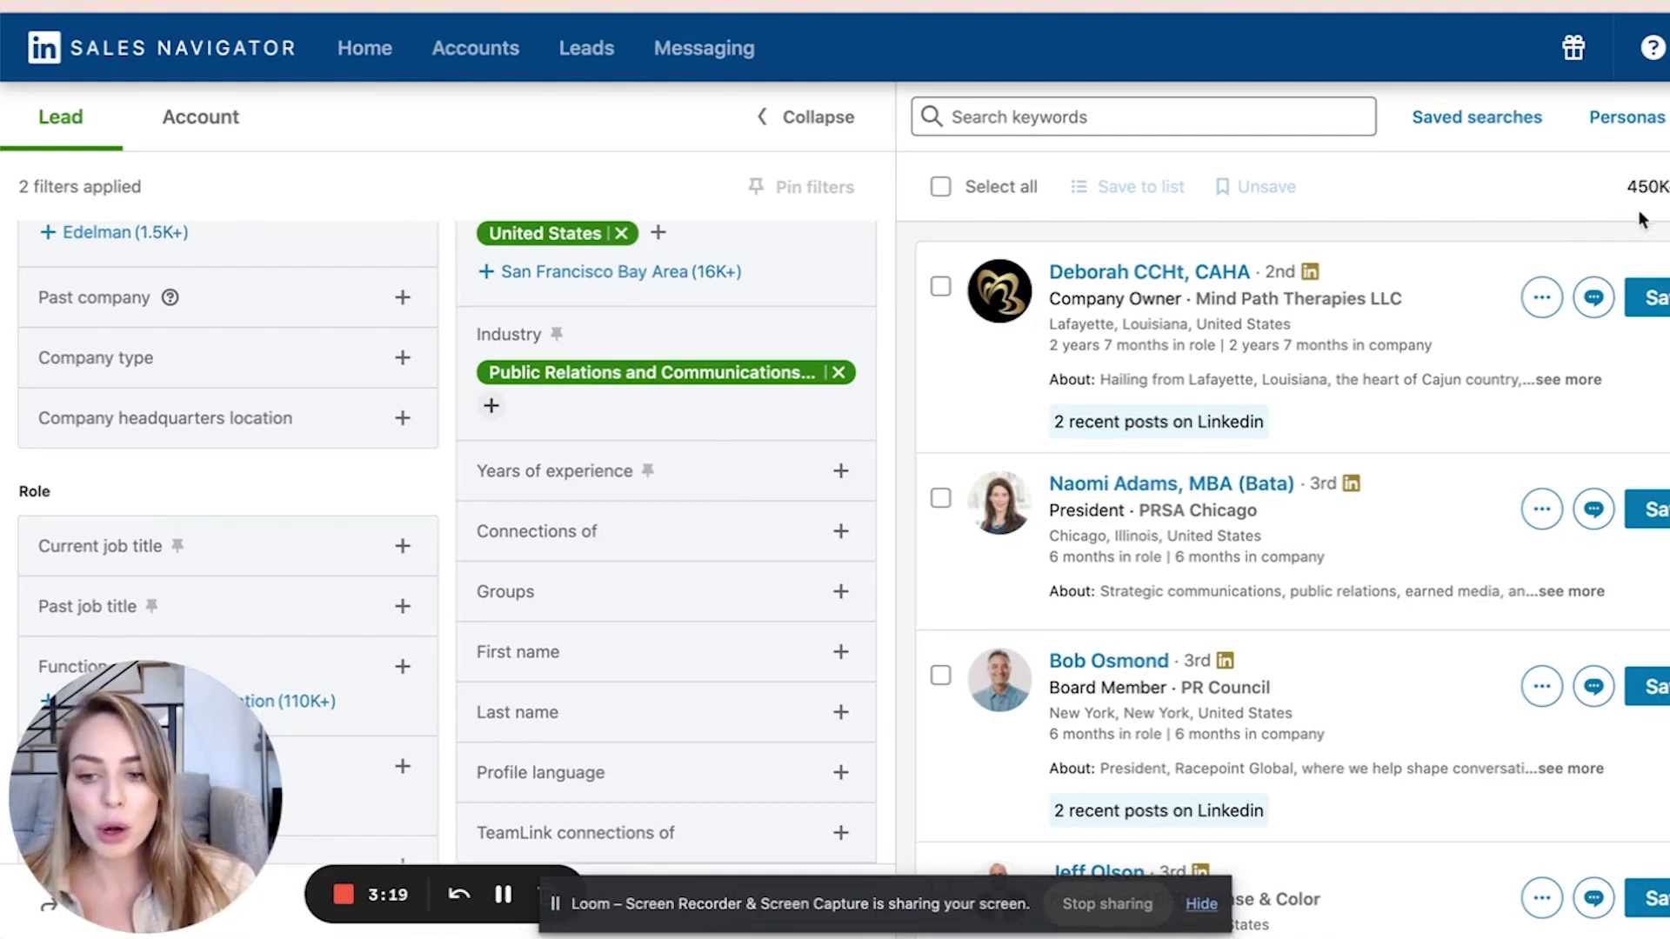
# Include the Director and VP levels in the lead search's seniority level filter.
pyautogui.scroll(-2, 362, 600)
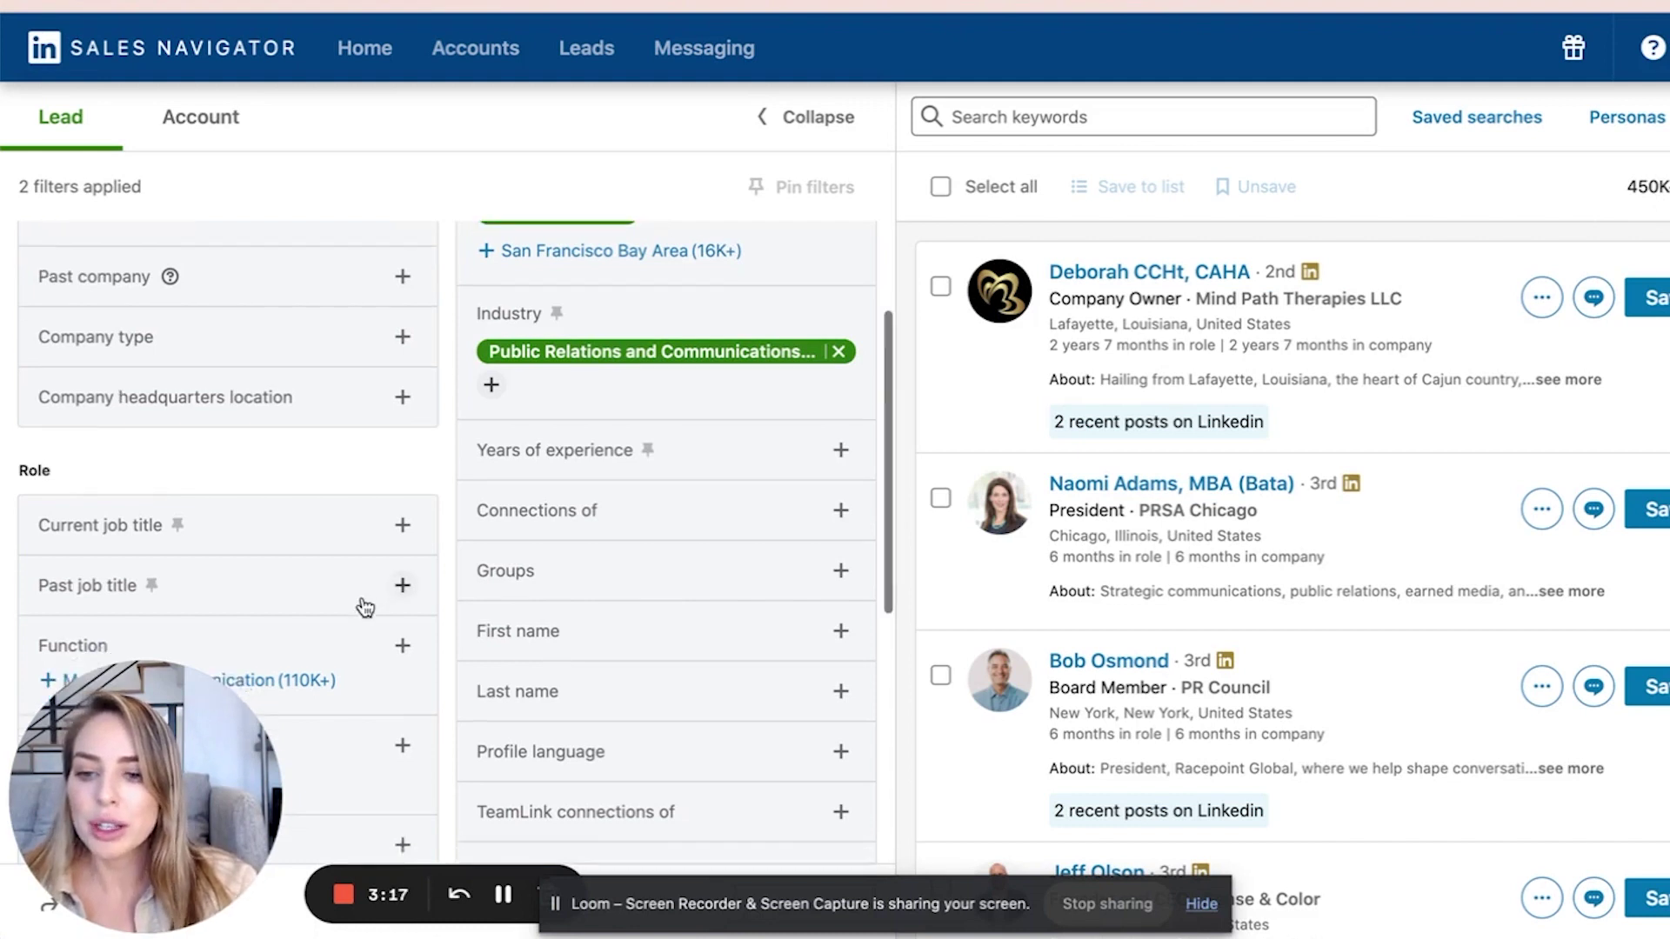
pyautogui.scroll(-1, 361, 600)
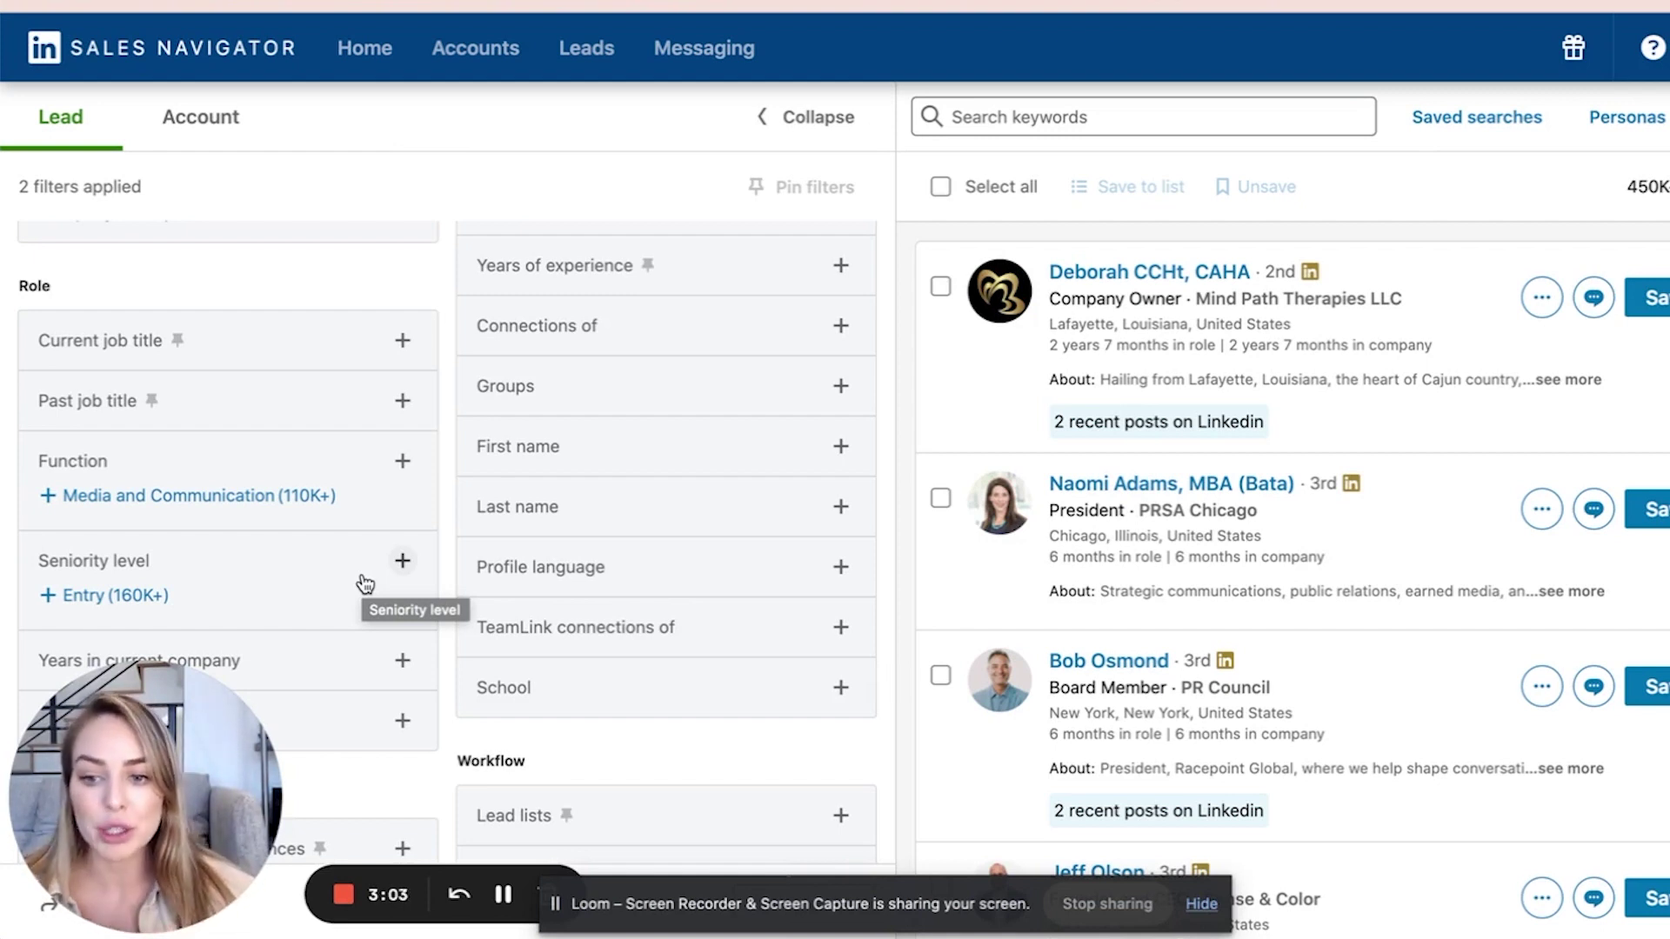
pyautogui.click(365, 581)
pyautogui.scroll(-2, 348, 522)
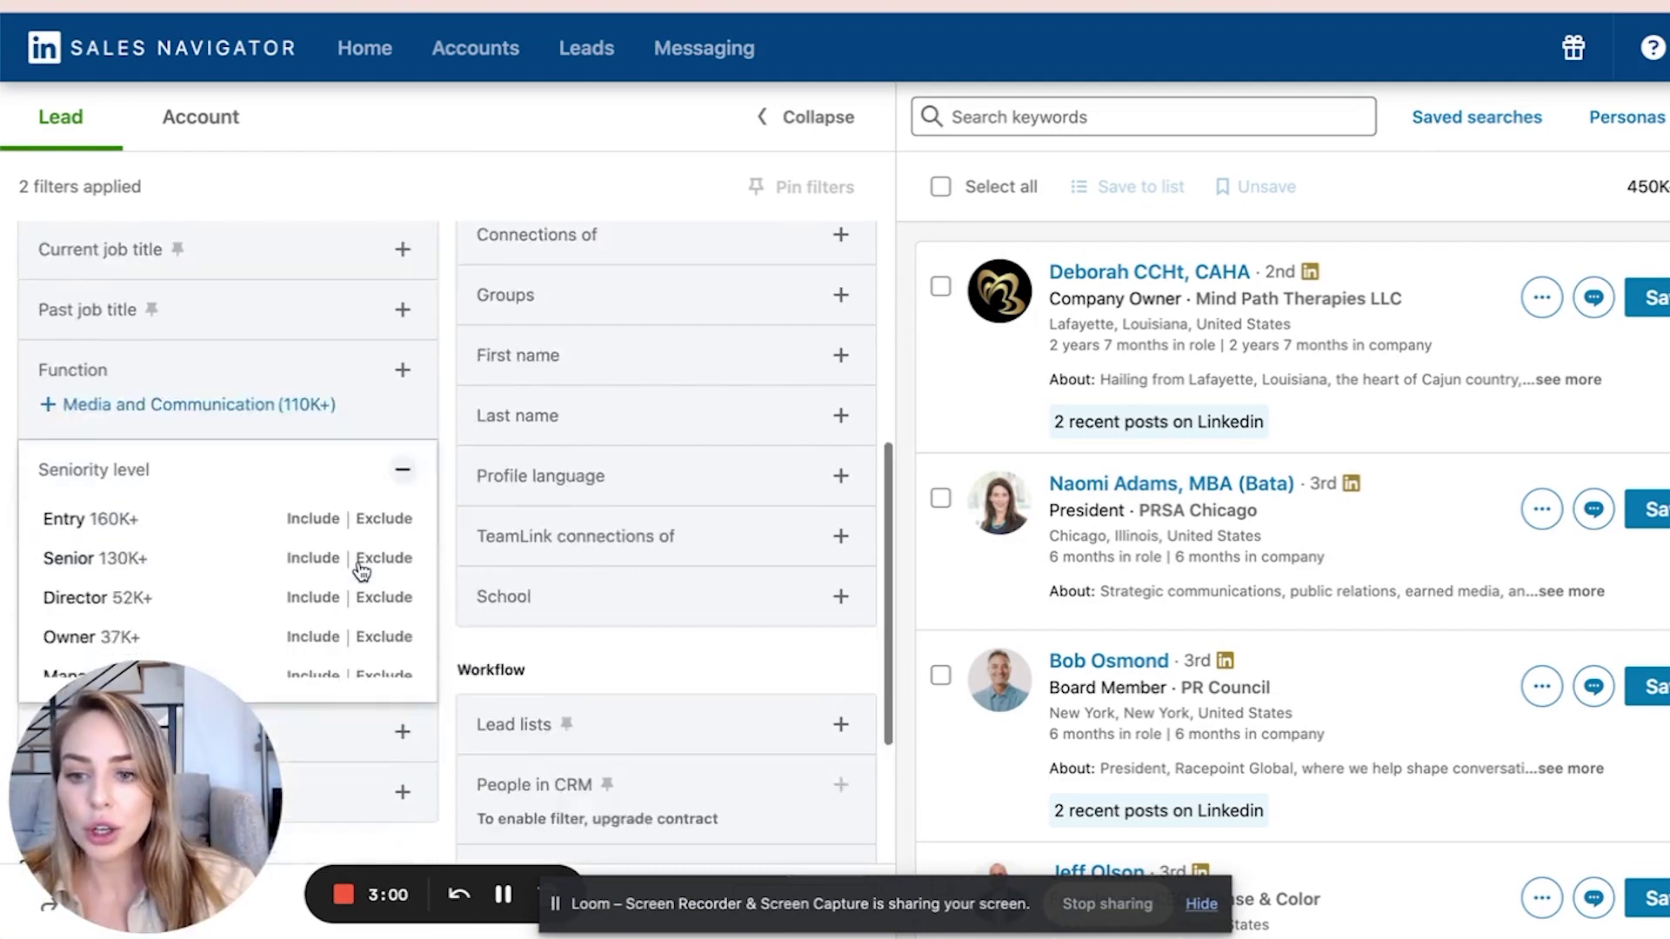
pyautogui.click(313, 531)
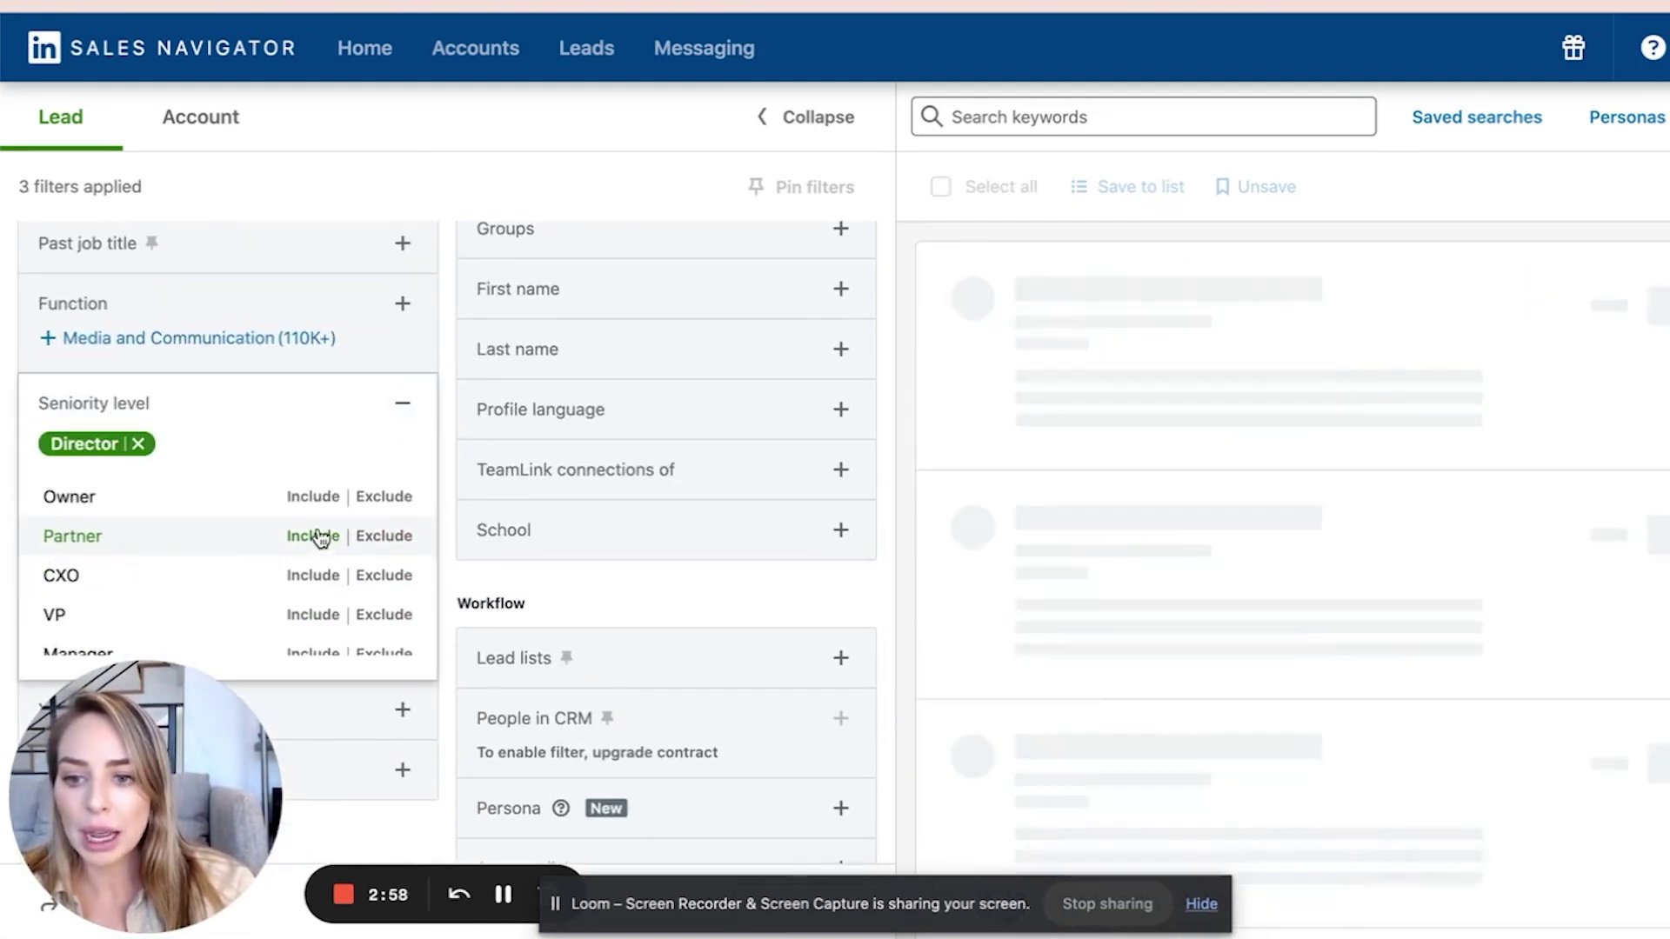
pyautogui.scroll(-2, 310, 591)
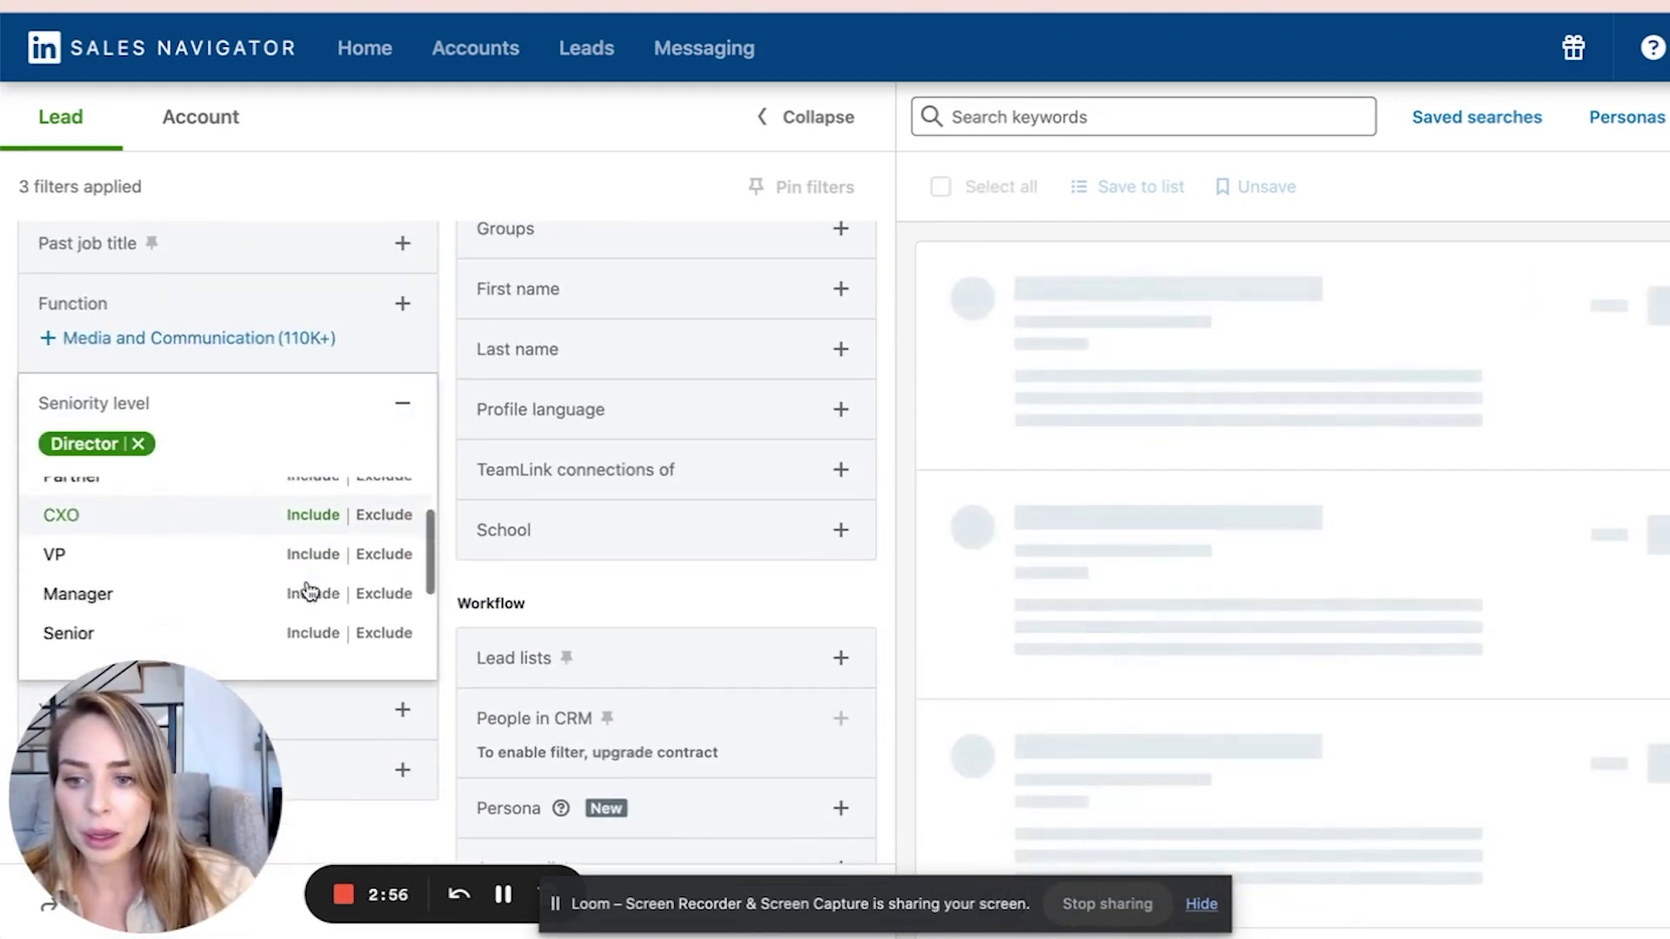
pyautogui.scroll(1, 309, 544)
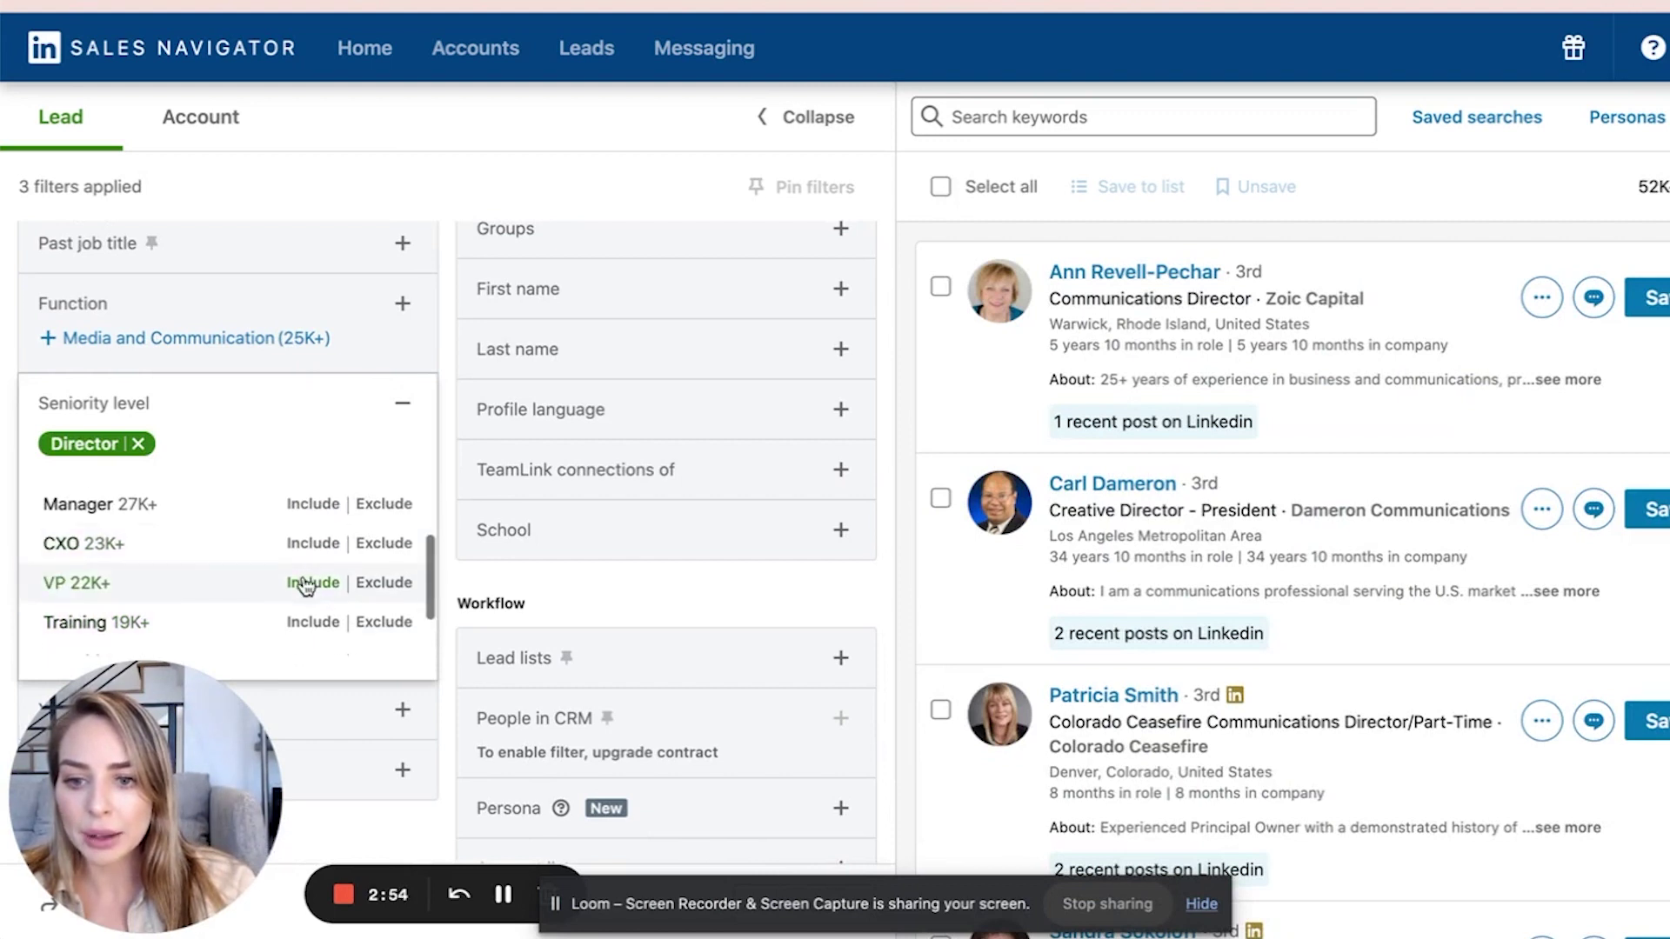
pyautogui.click(311, 582)
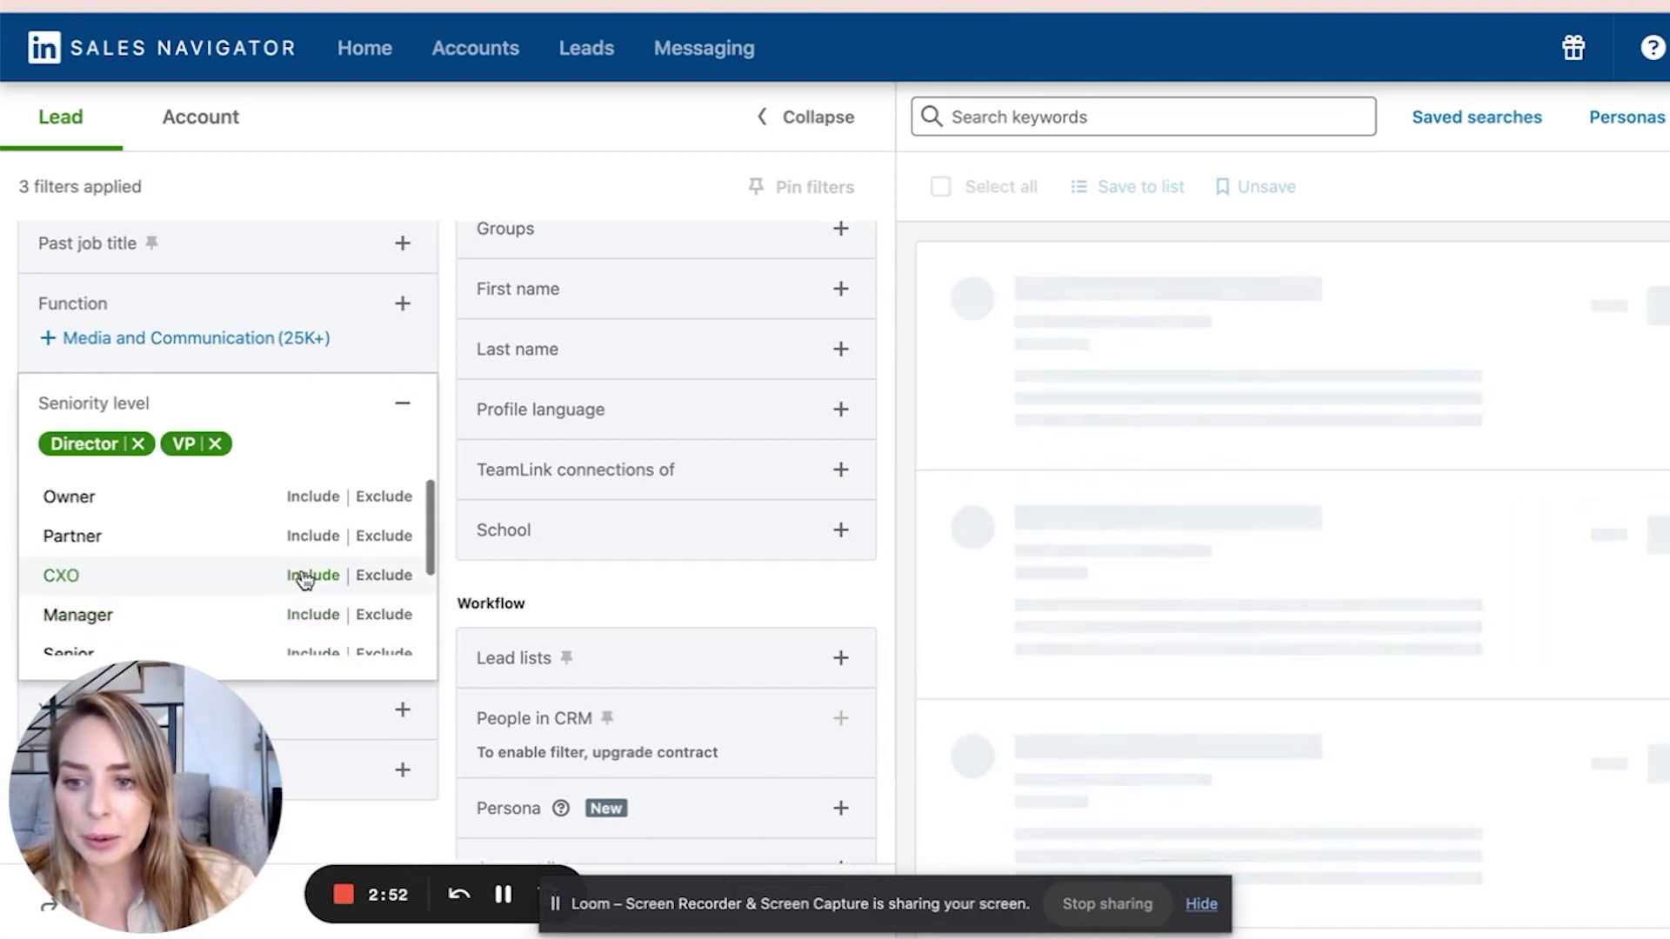
# Add Owner to the included seniority levels.
pyautogui.scroll(-3, 311, 607)
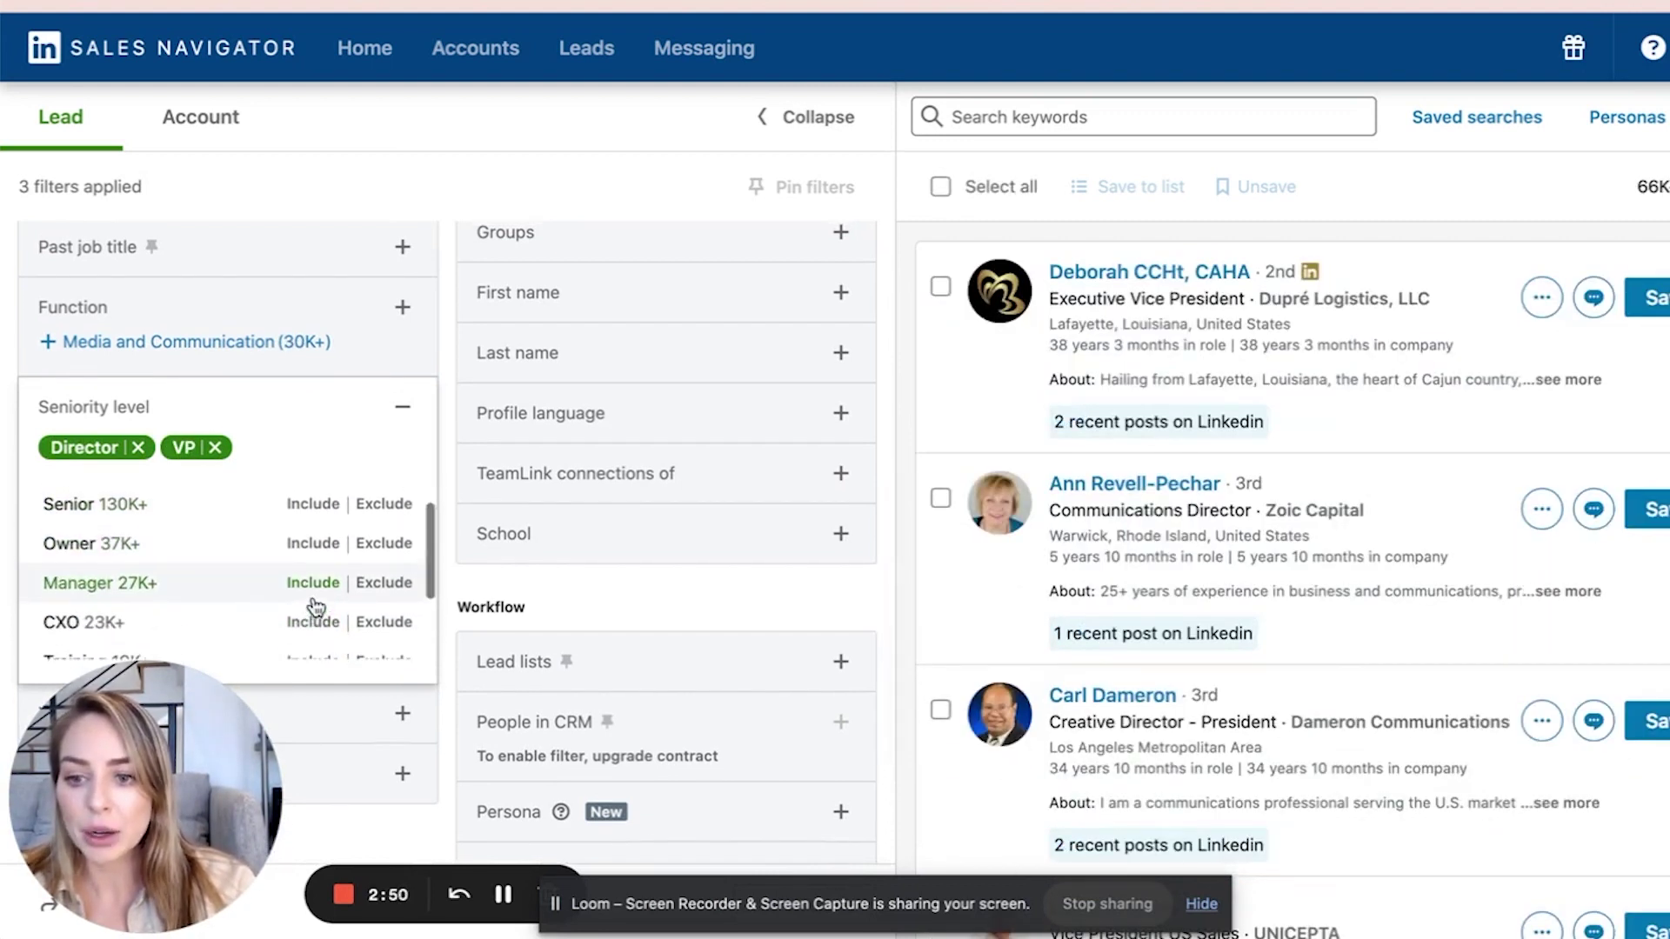
pyautogui.scroll(1, 307, 578)
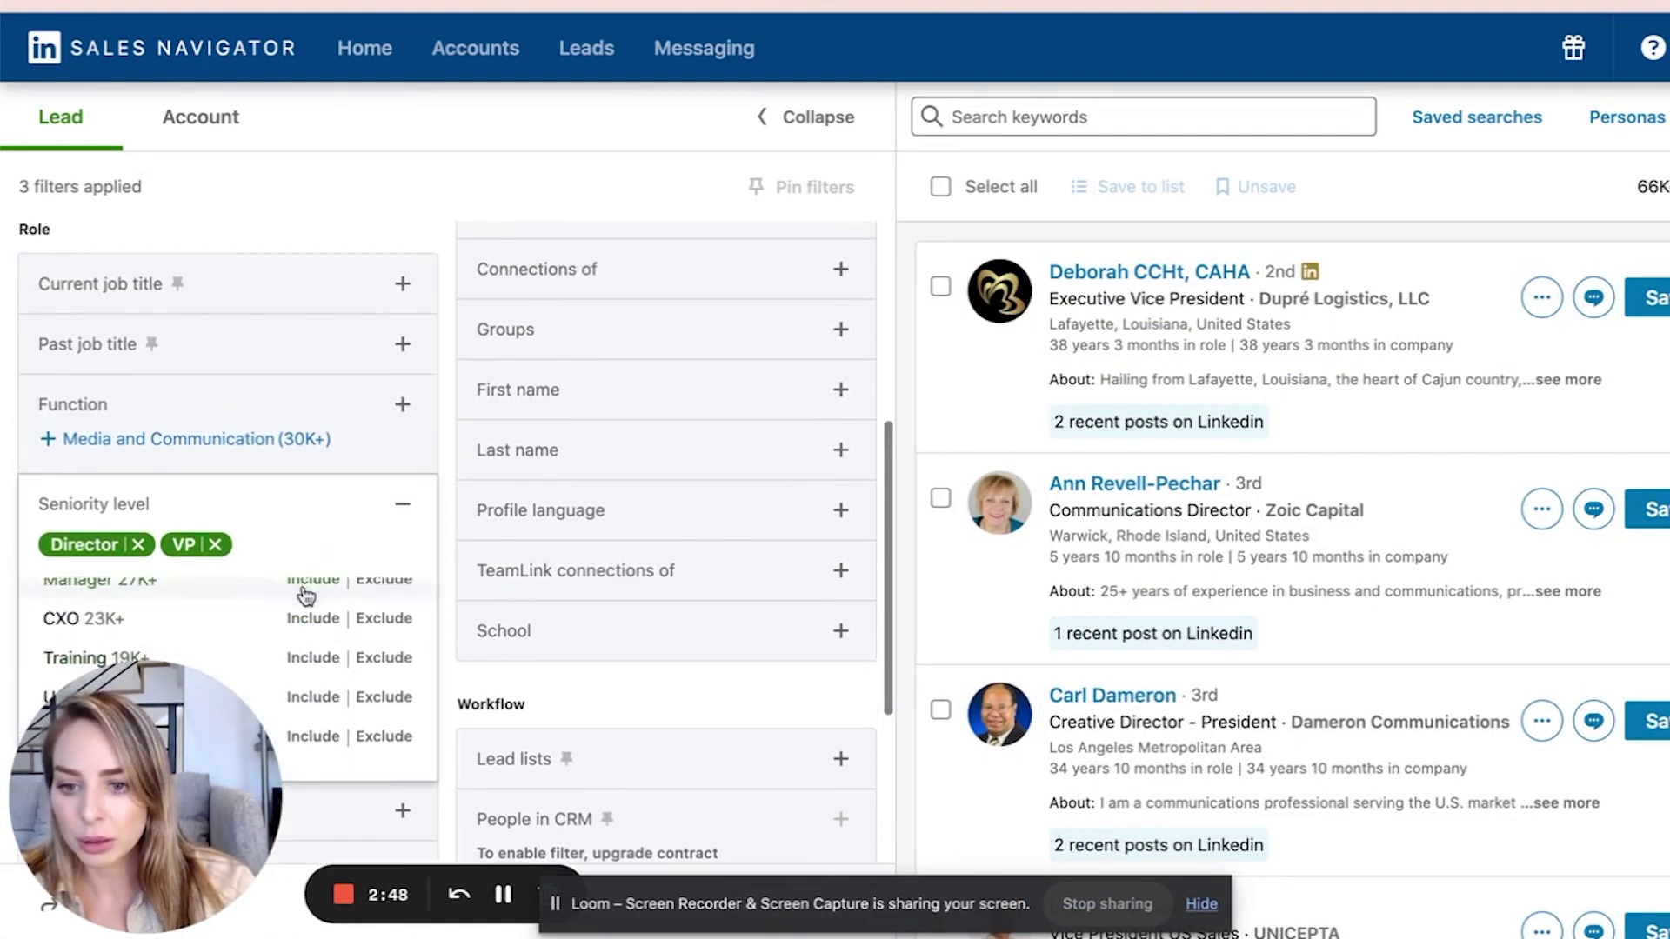
pyautogui.scroll(3, 308, 618)
pyautogui.click(308, 665)
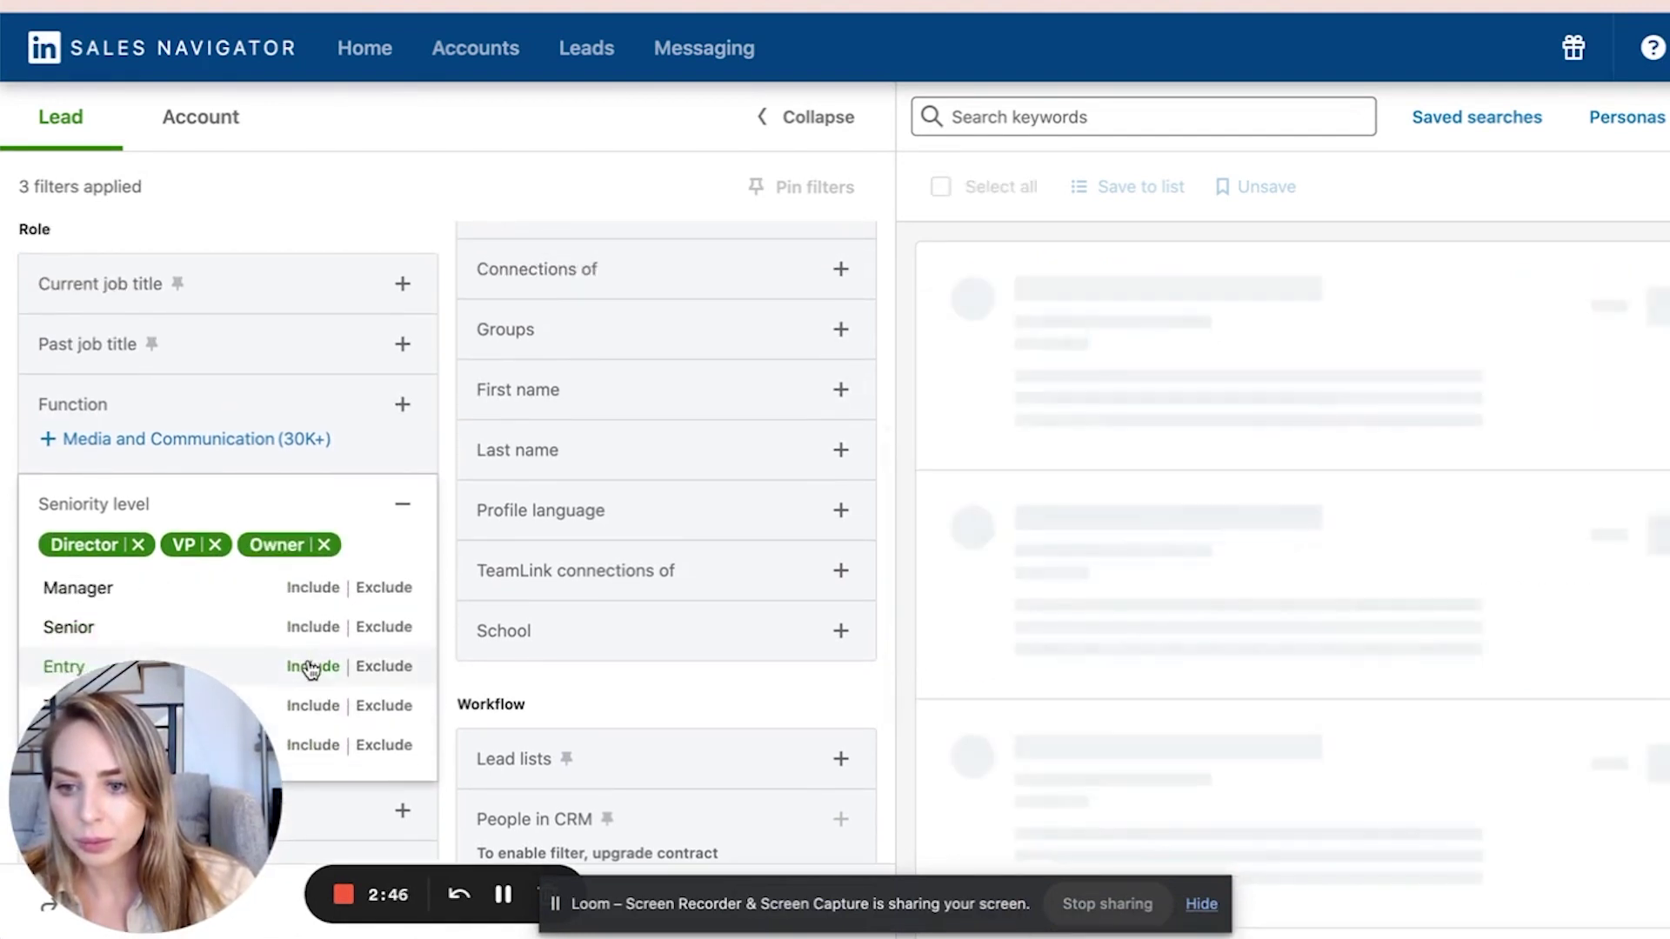
# Examine the remaining options in the seniority level filter and close it without adding another level.
pyautogui.scroll(-1, 321, 530)
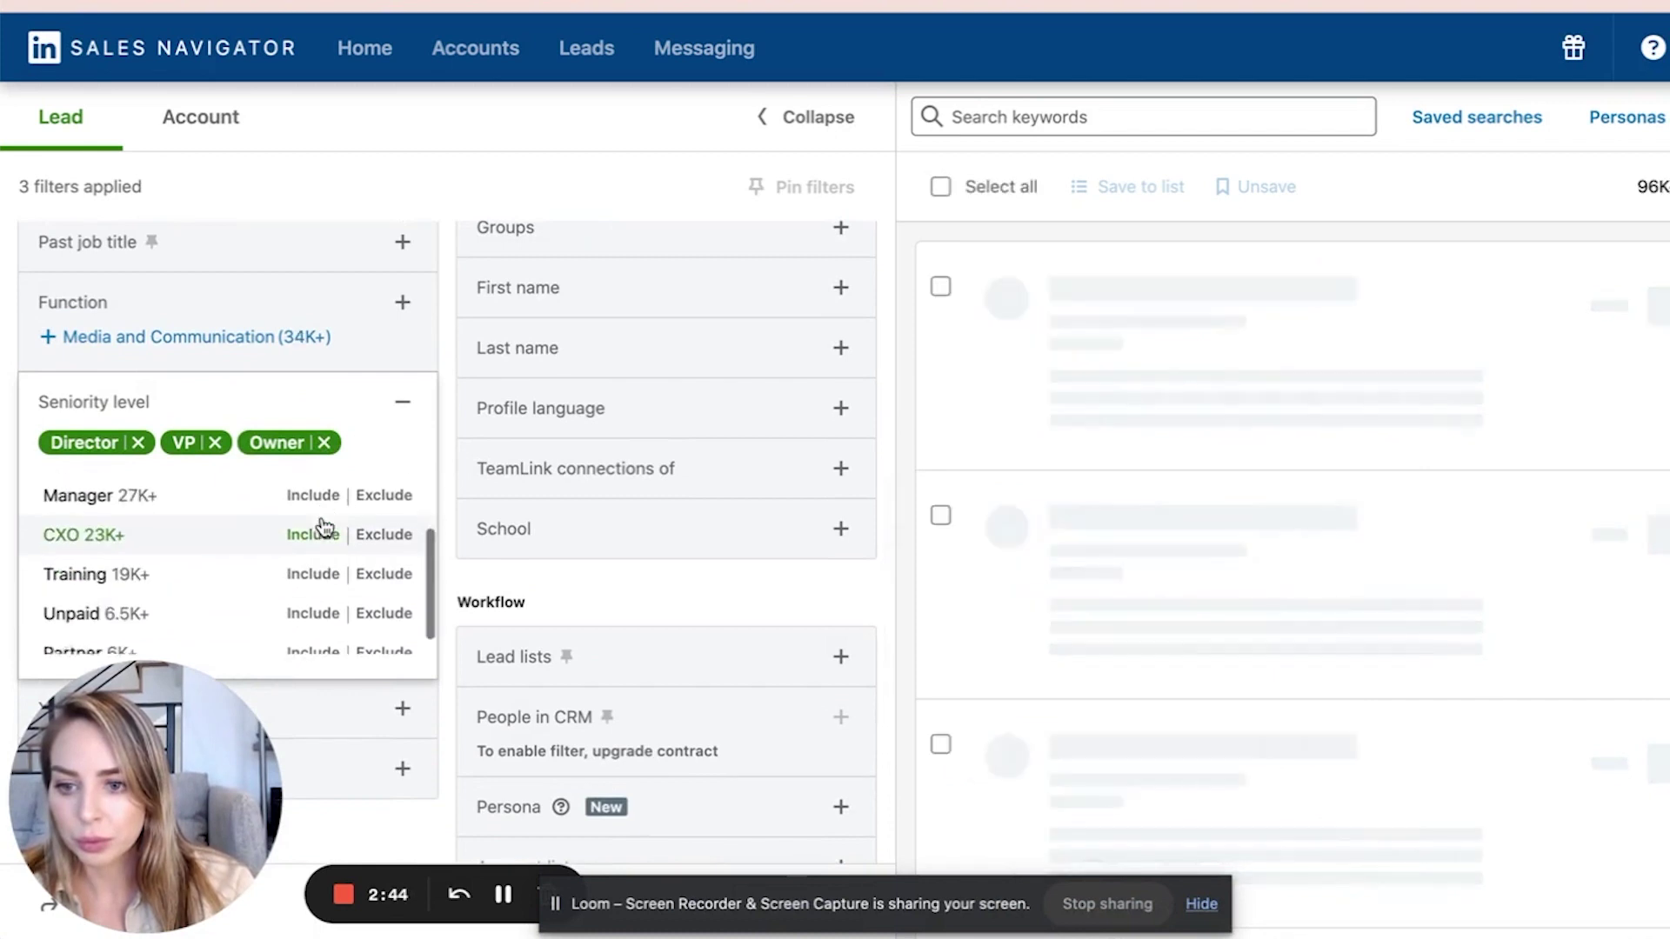
pyautogui.scroll(3, 322, 526)
pyautogui.scroll(-3, 321, 527)
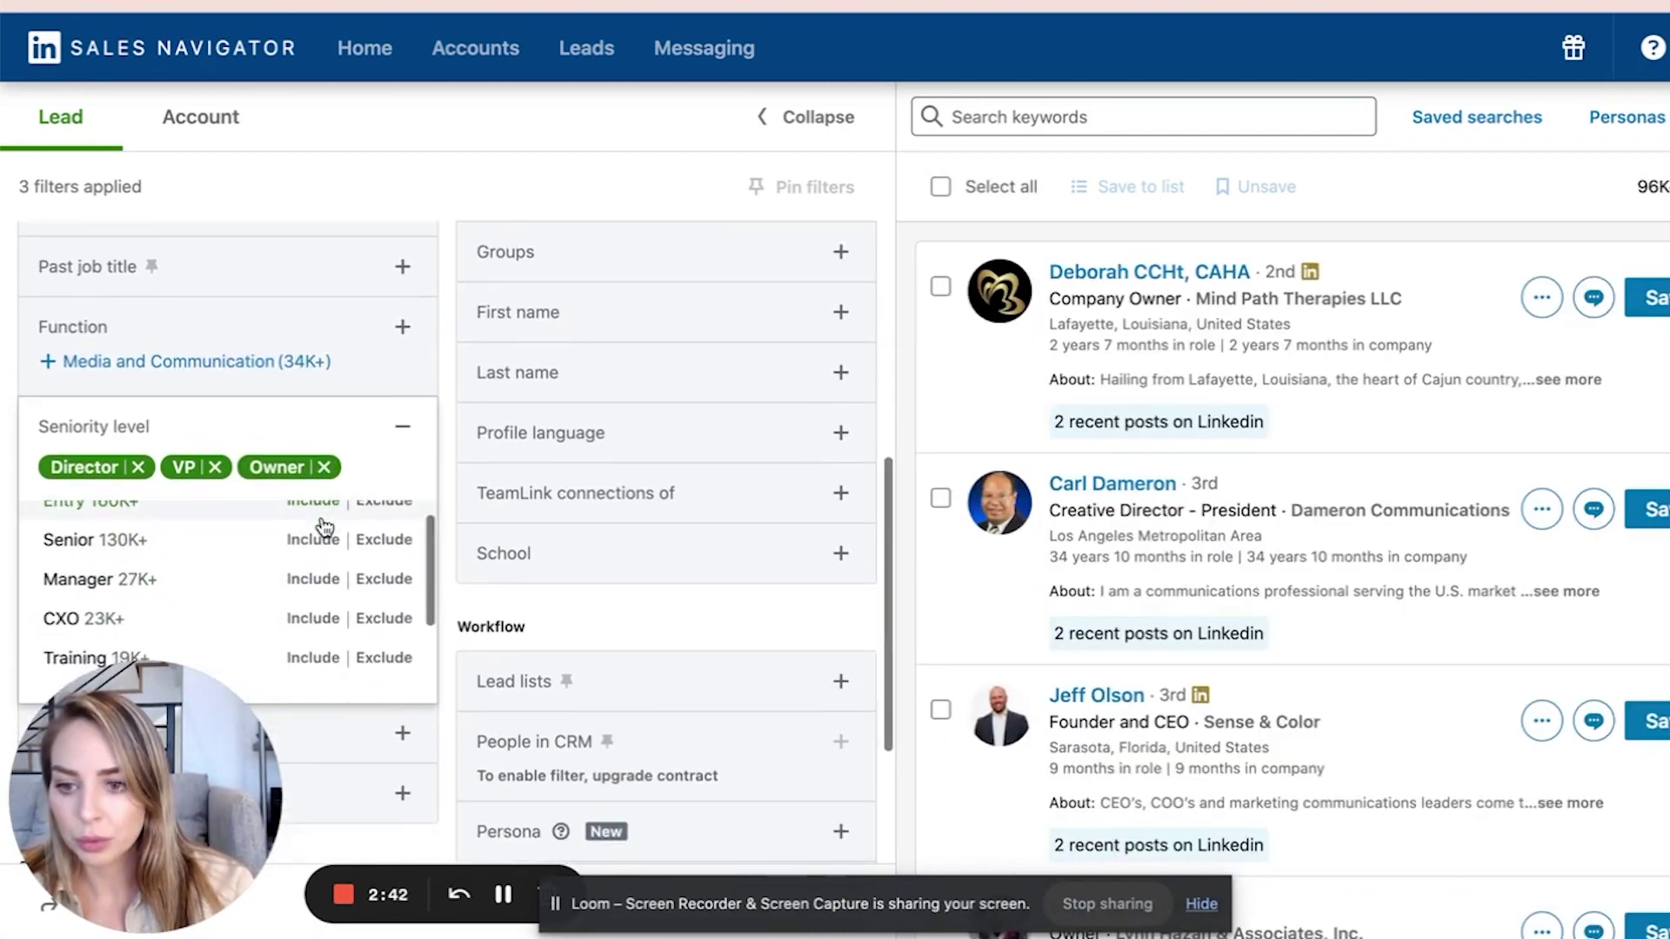
pyautogui.scroll(1, 306, 578)
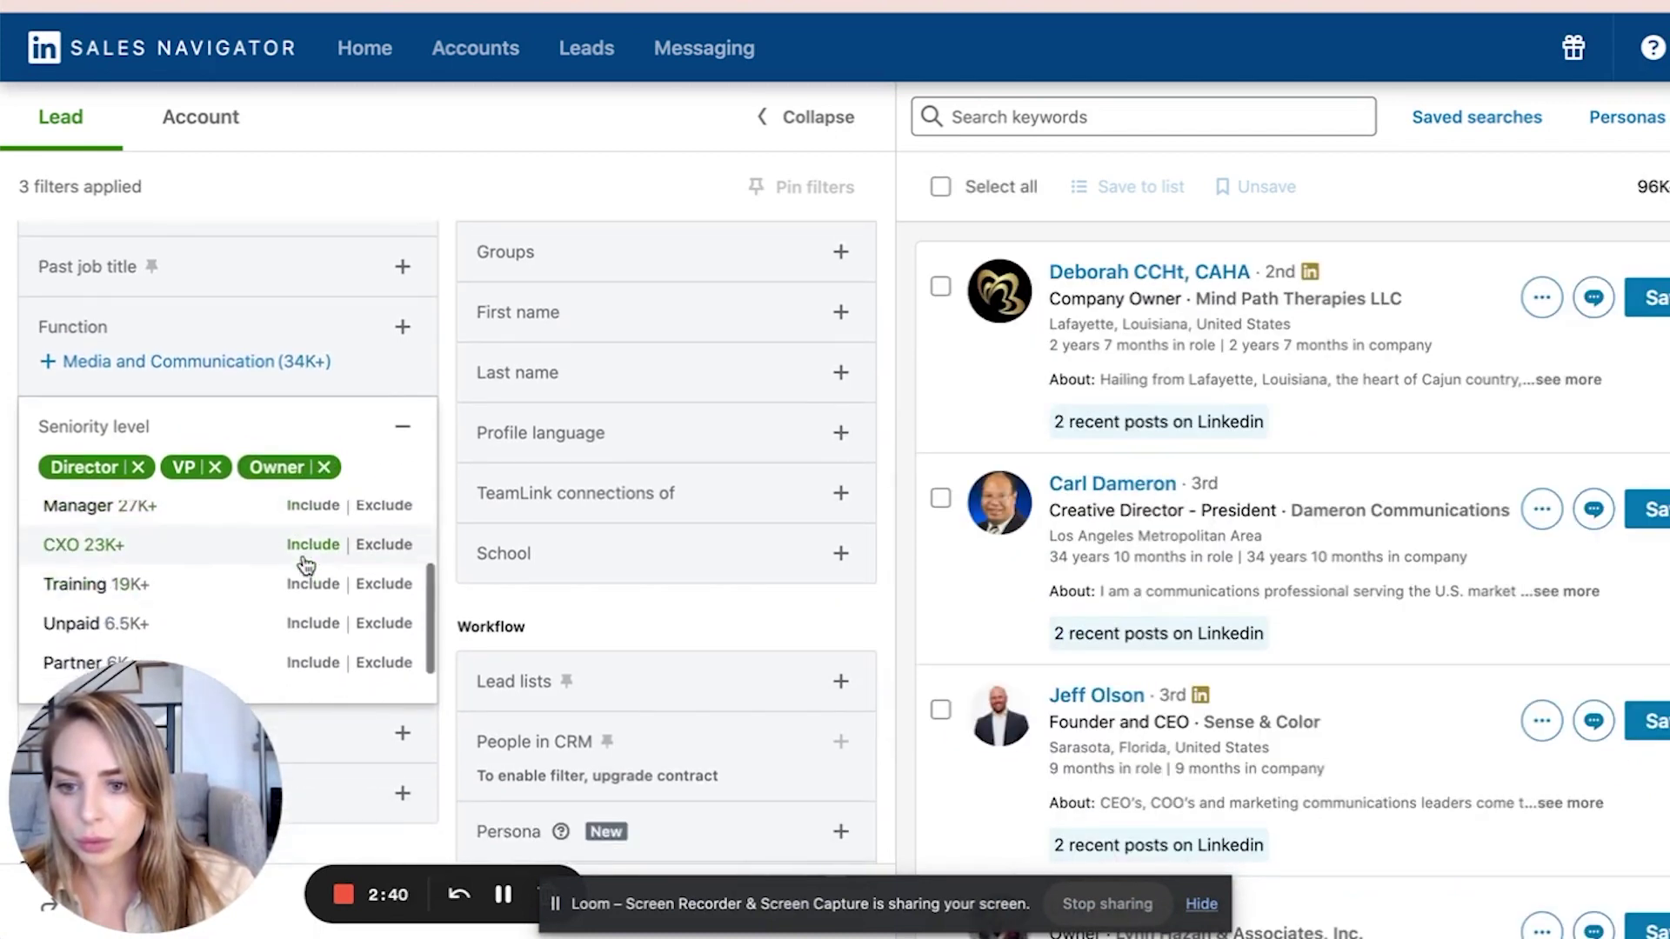
pyautogui.scroll(5, 306, 567)
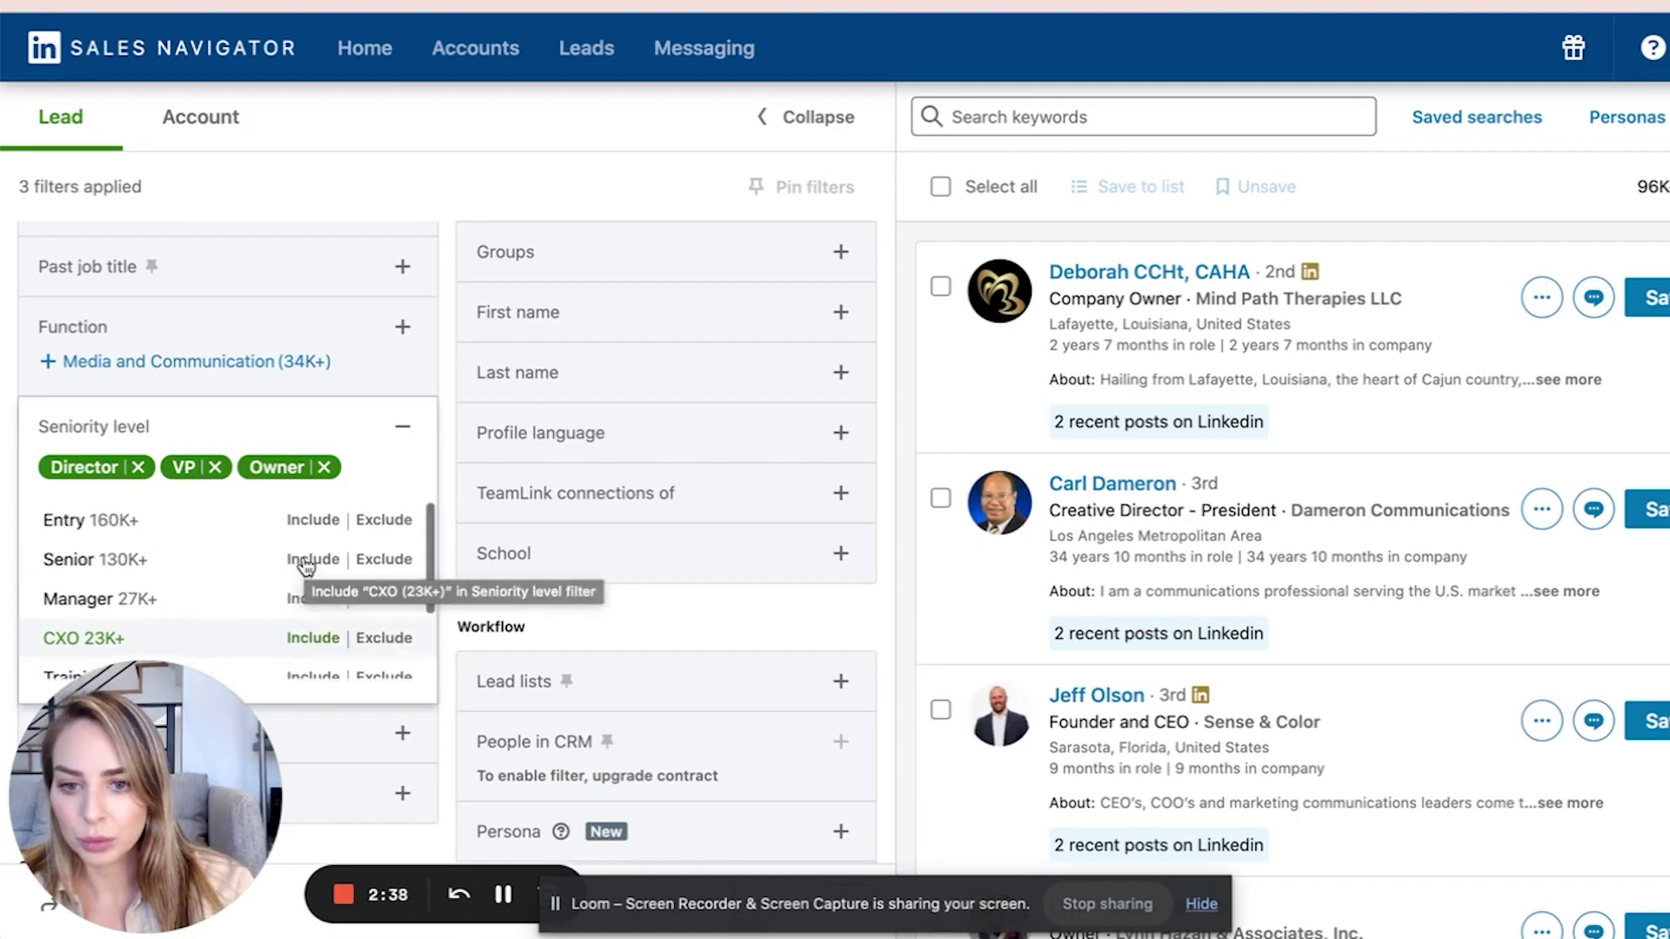
pyautogui.scroll(2, 306, 567)
pyautogui.scroll(-4, 305, 566)
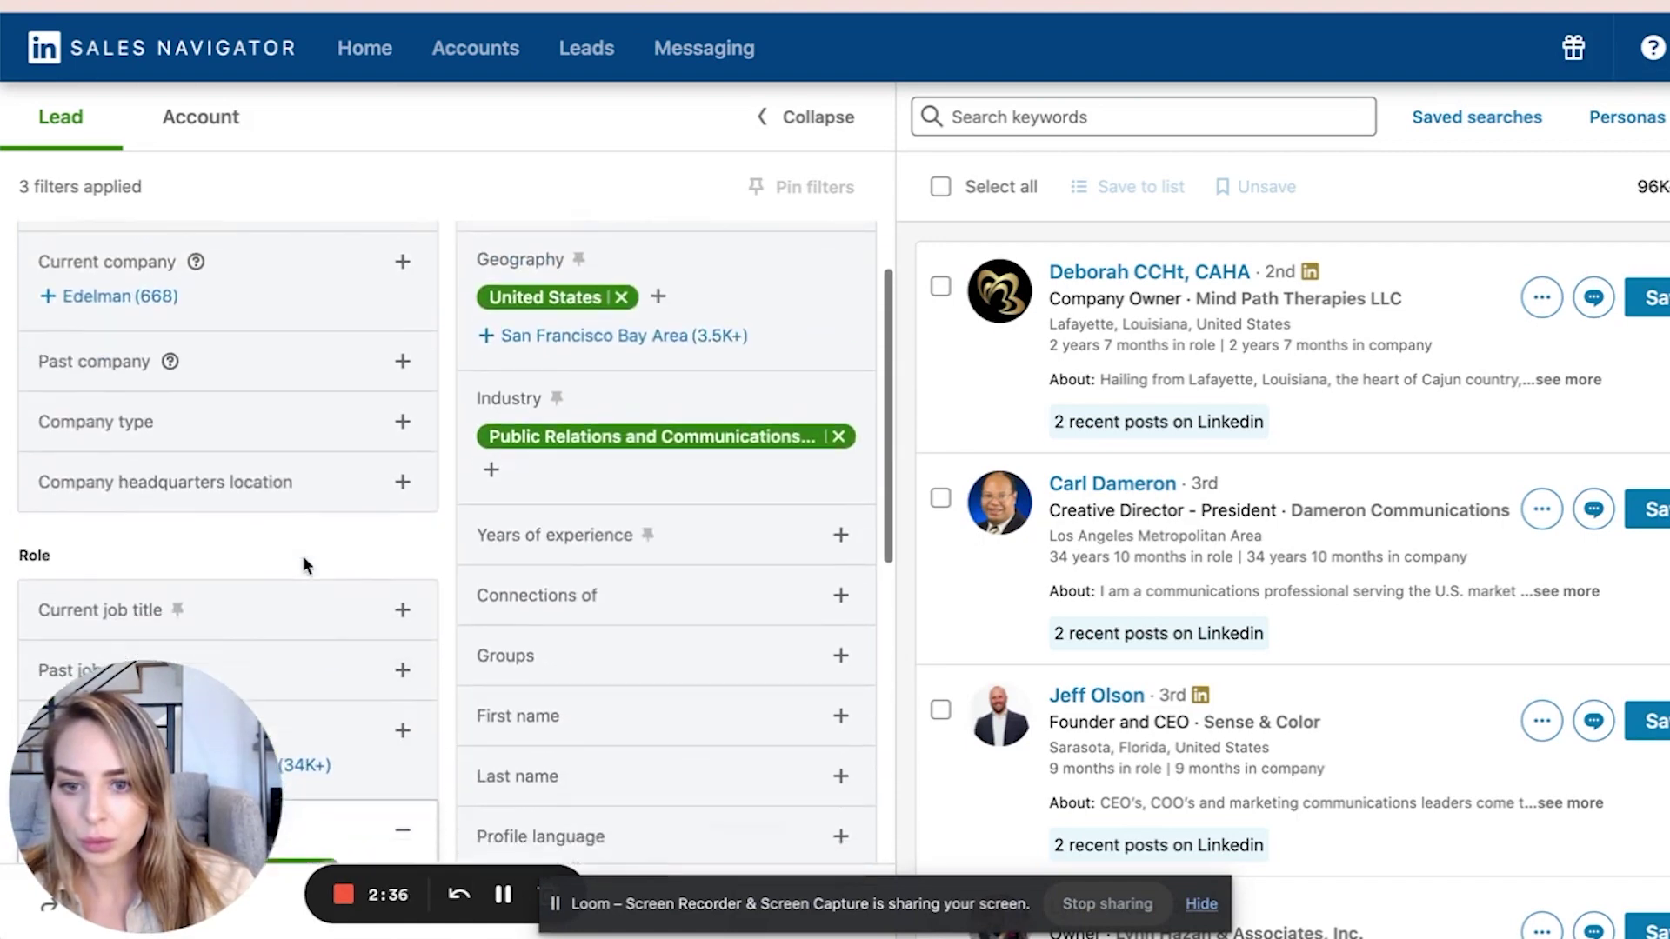
pyautogui.scroll(-3, 303, 557)
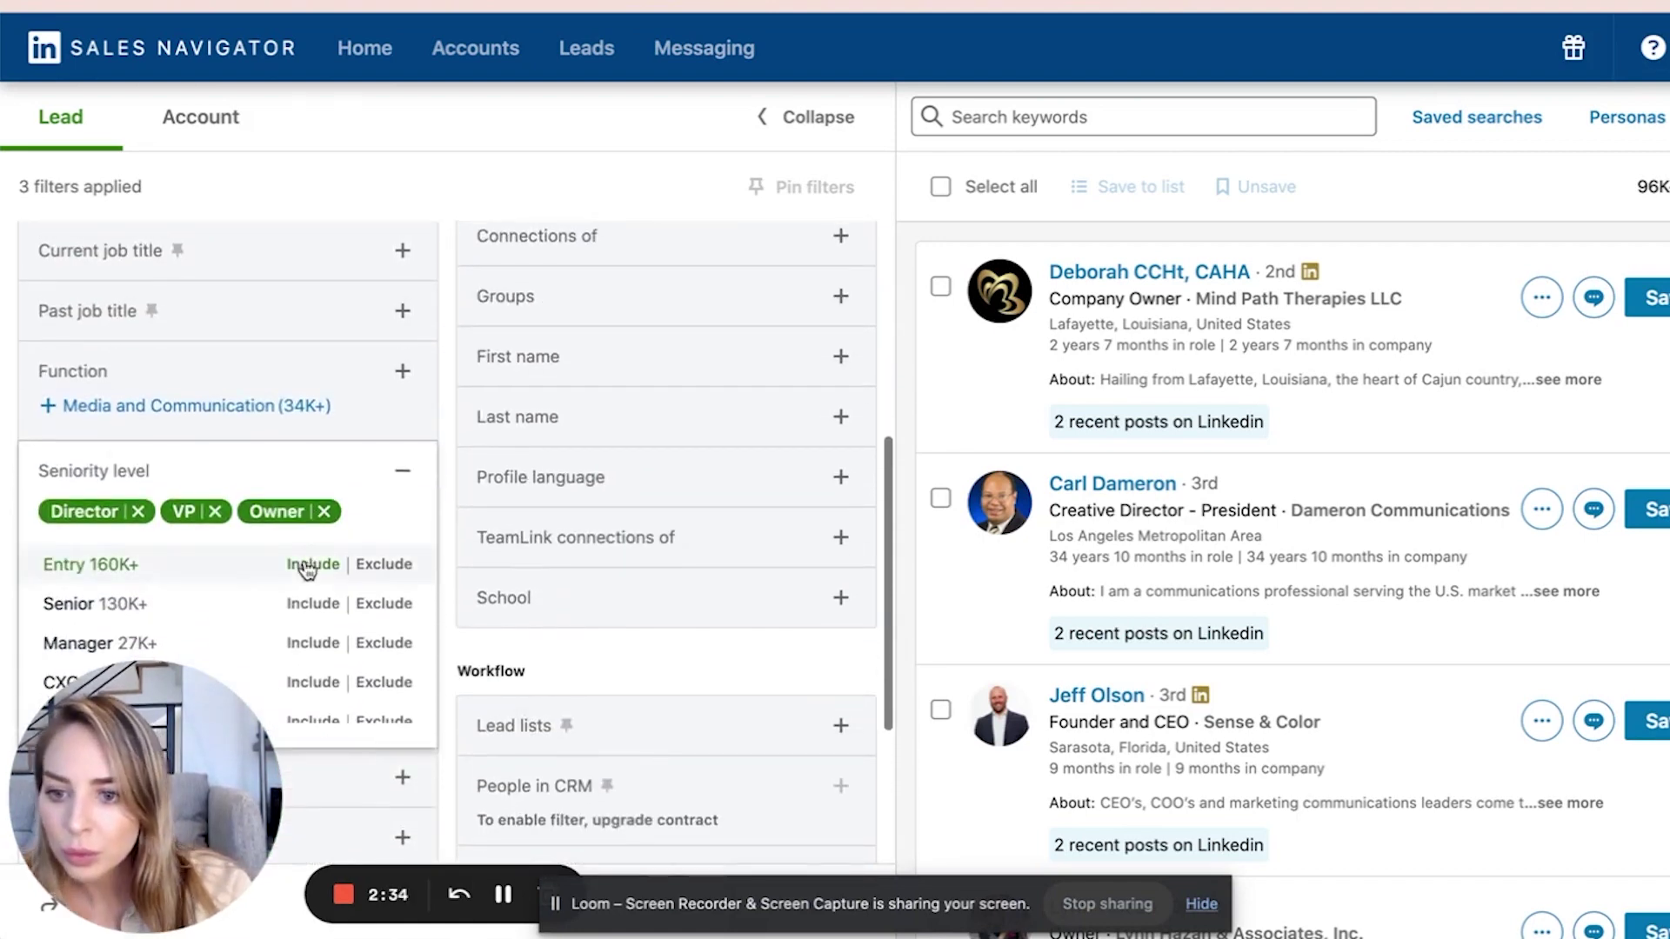
pyautogui.scroll(-2, 321, 606)
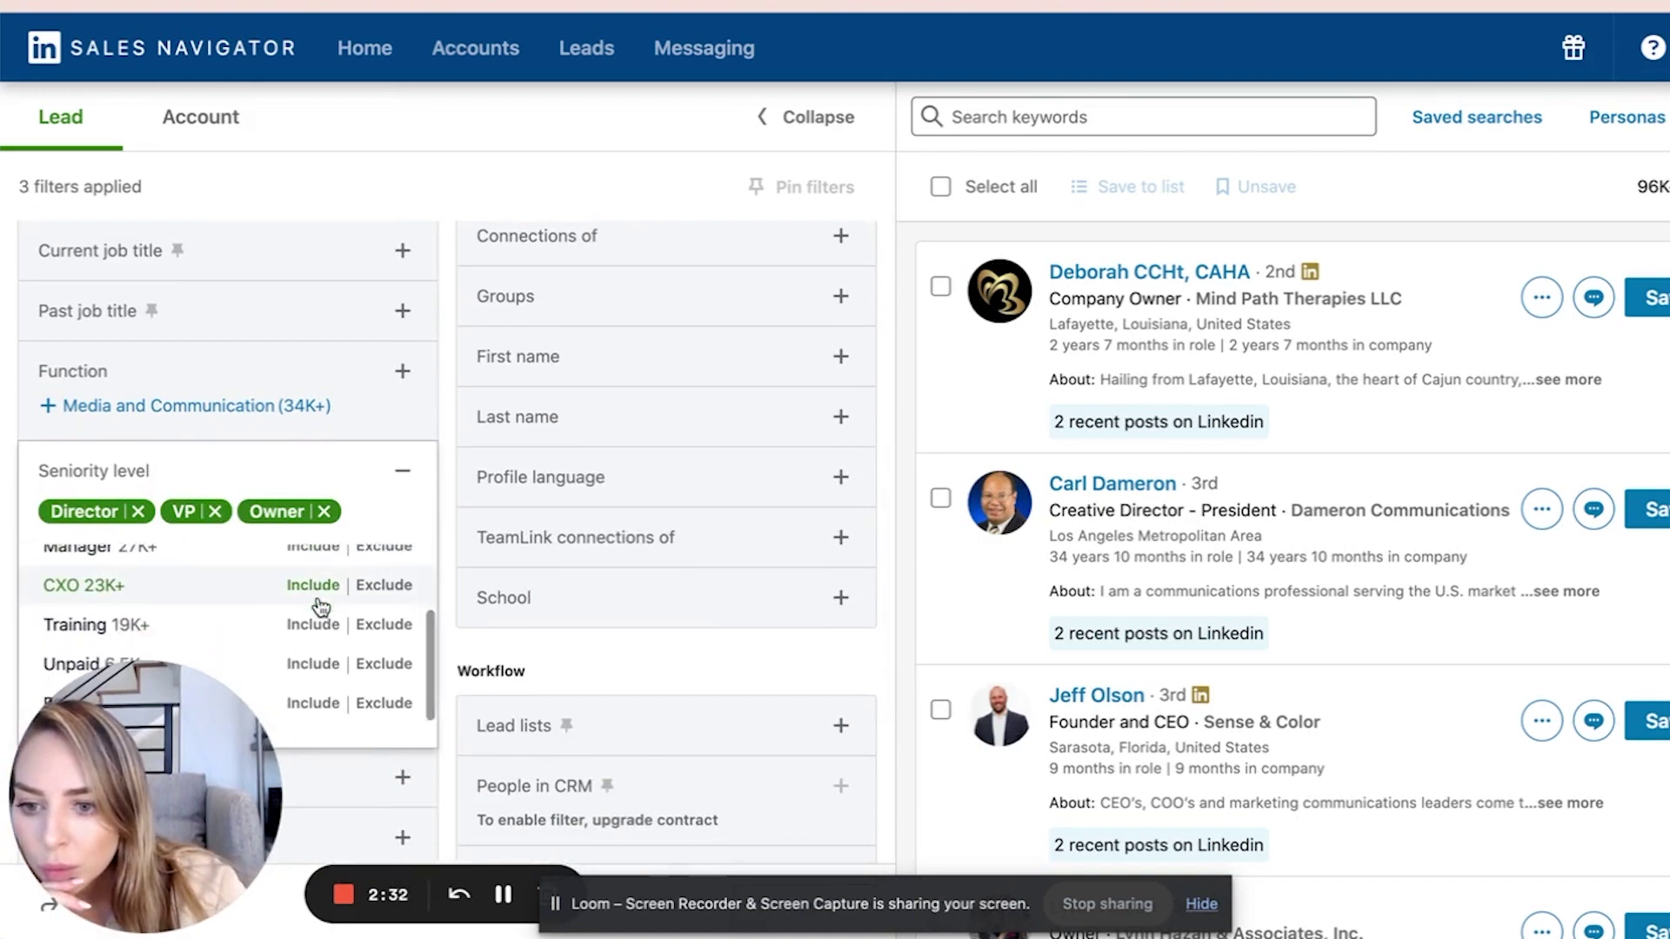
pyautogui.click(352, 472)
# Filter the leads by company headcount, selecting Self-employed, 1-10 and 11-50.
pyautogui.scroll(5, 349, 461)
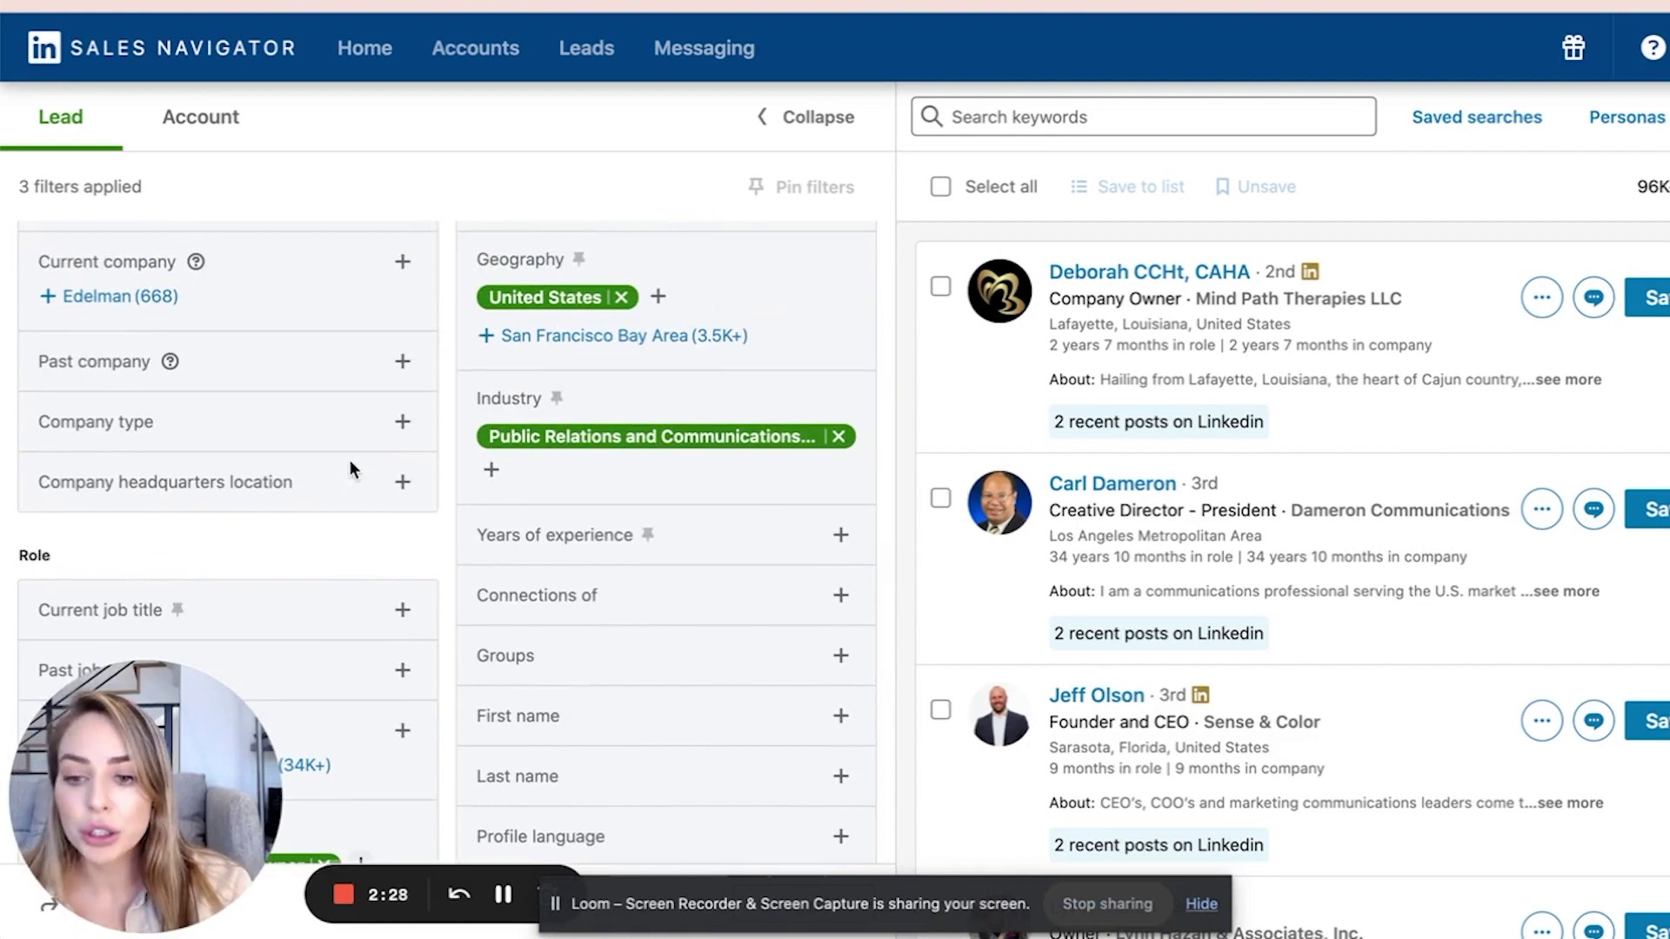
pyautogui.scroll(2, 349, 465)
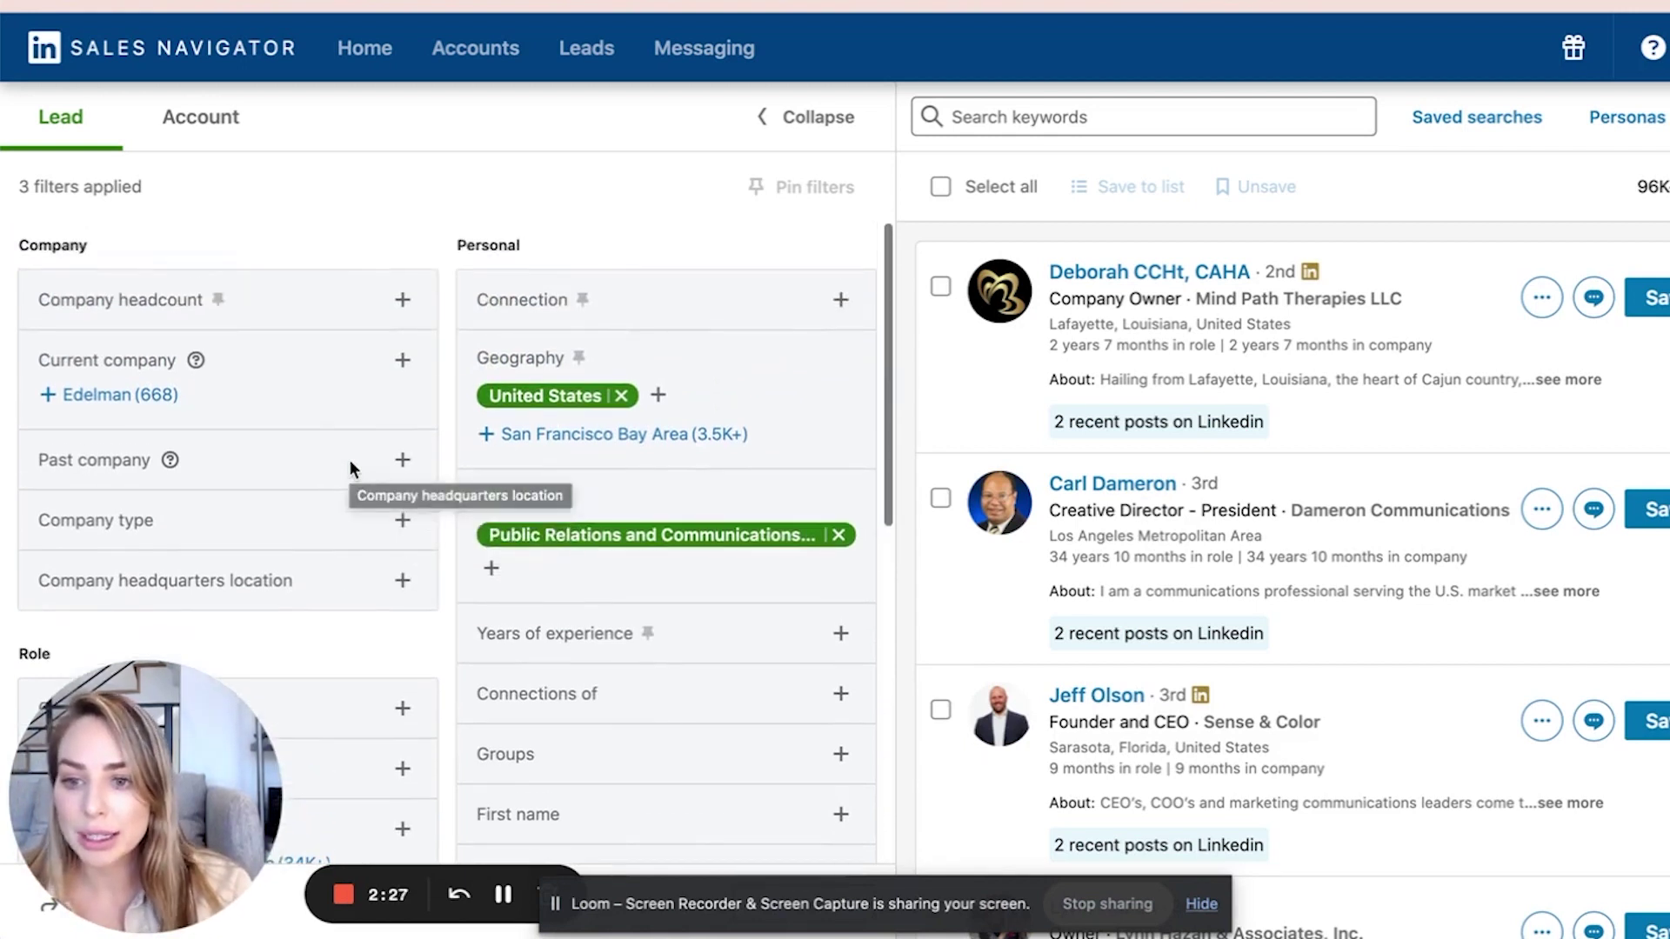
pyautogui.click(357, 299)
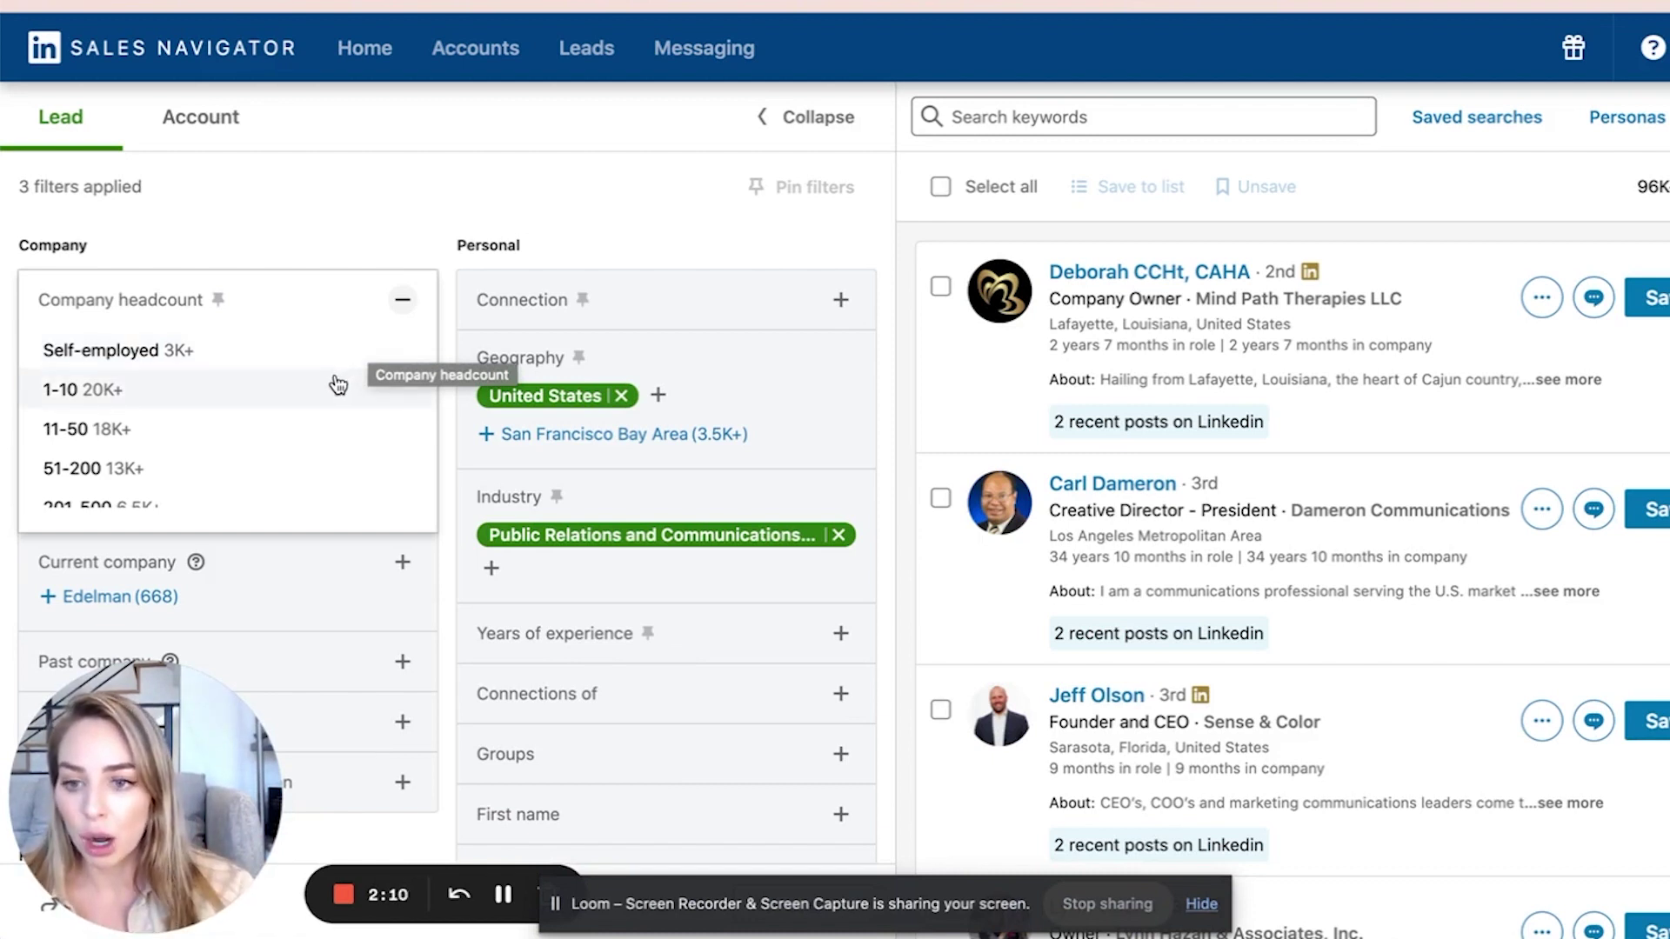
pyautogui.click(330, 369)
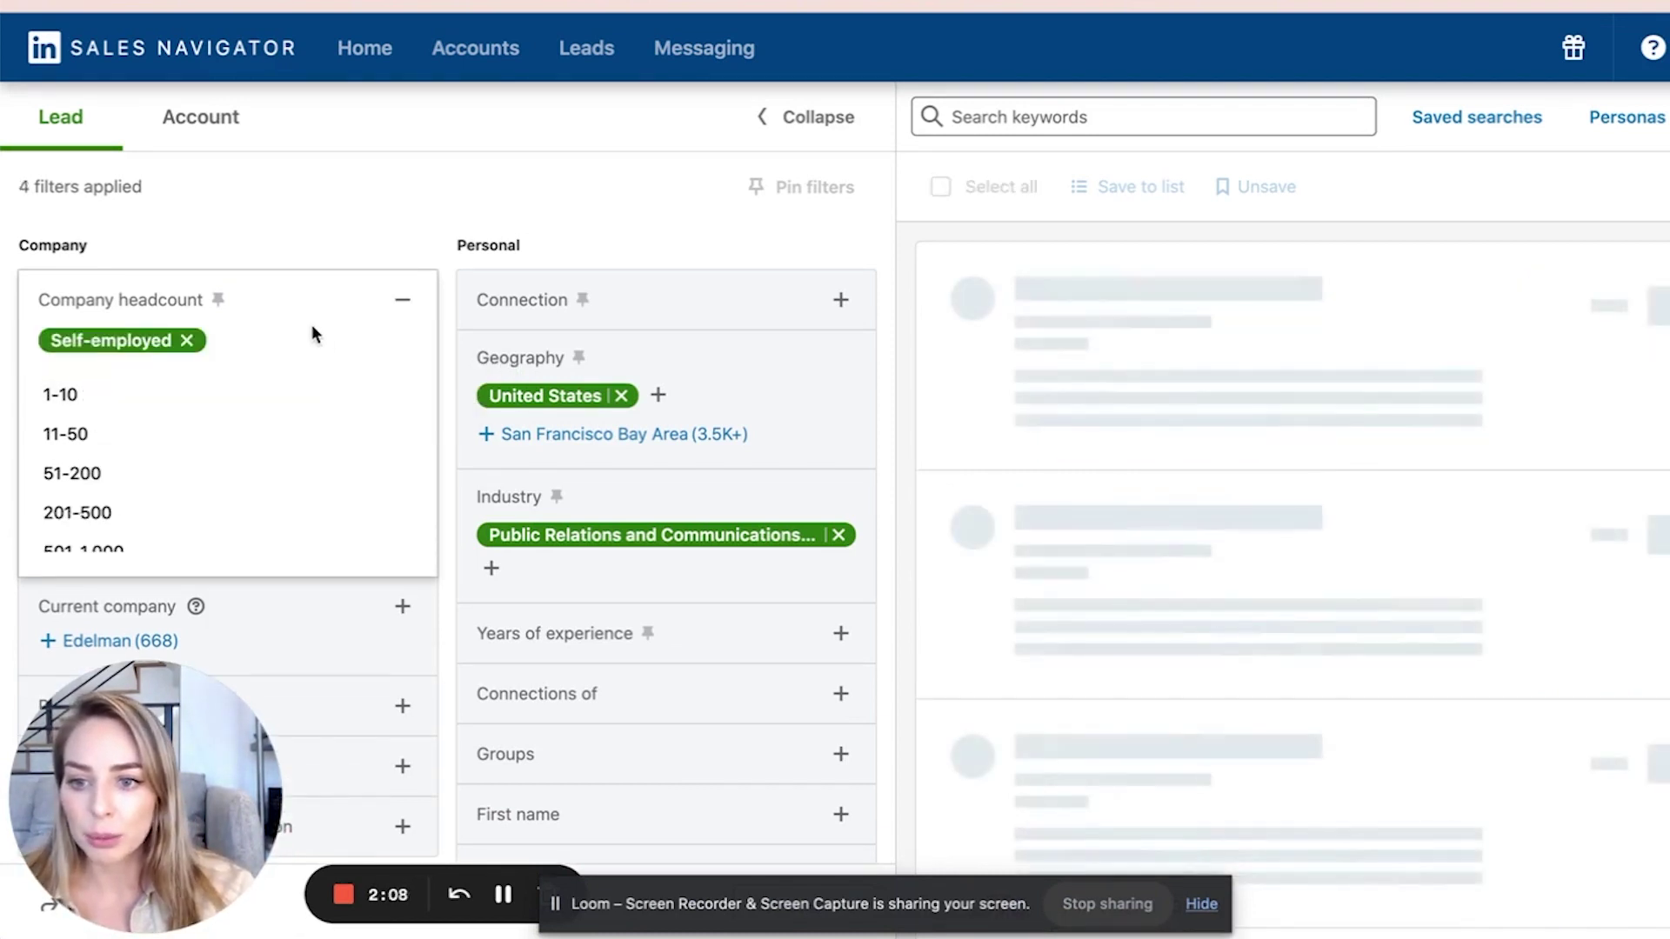
pyautogui.click(281, 411)
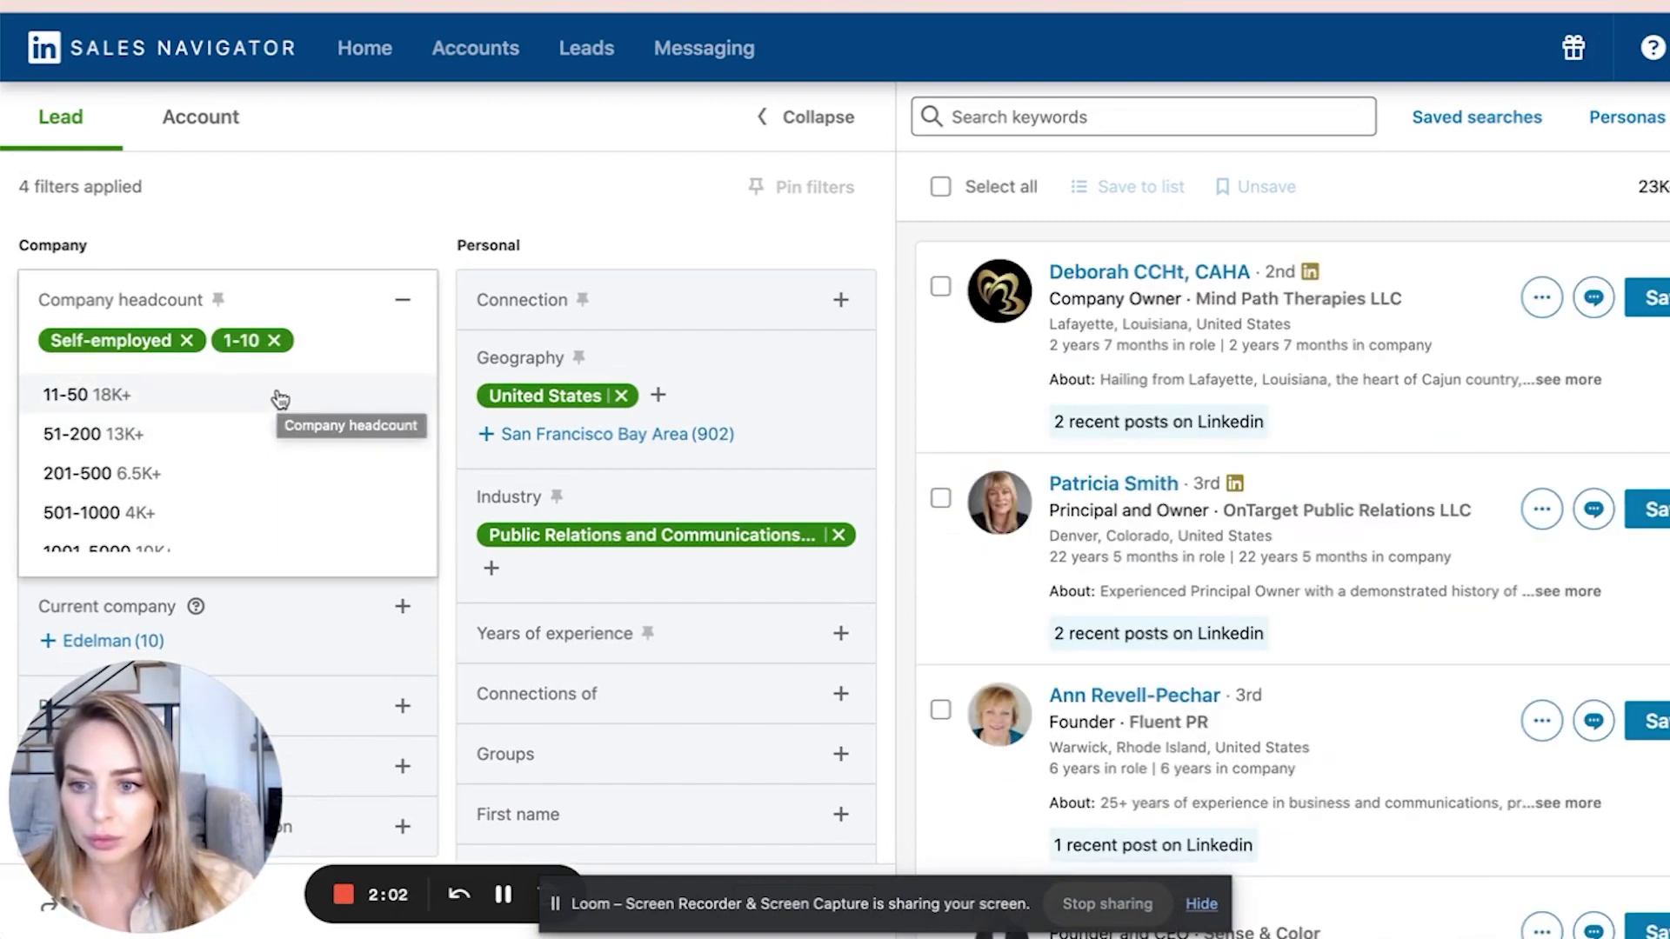
pyautogui.click(281, 398)
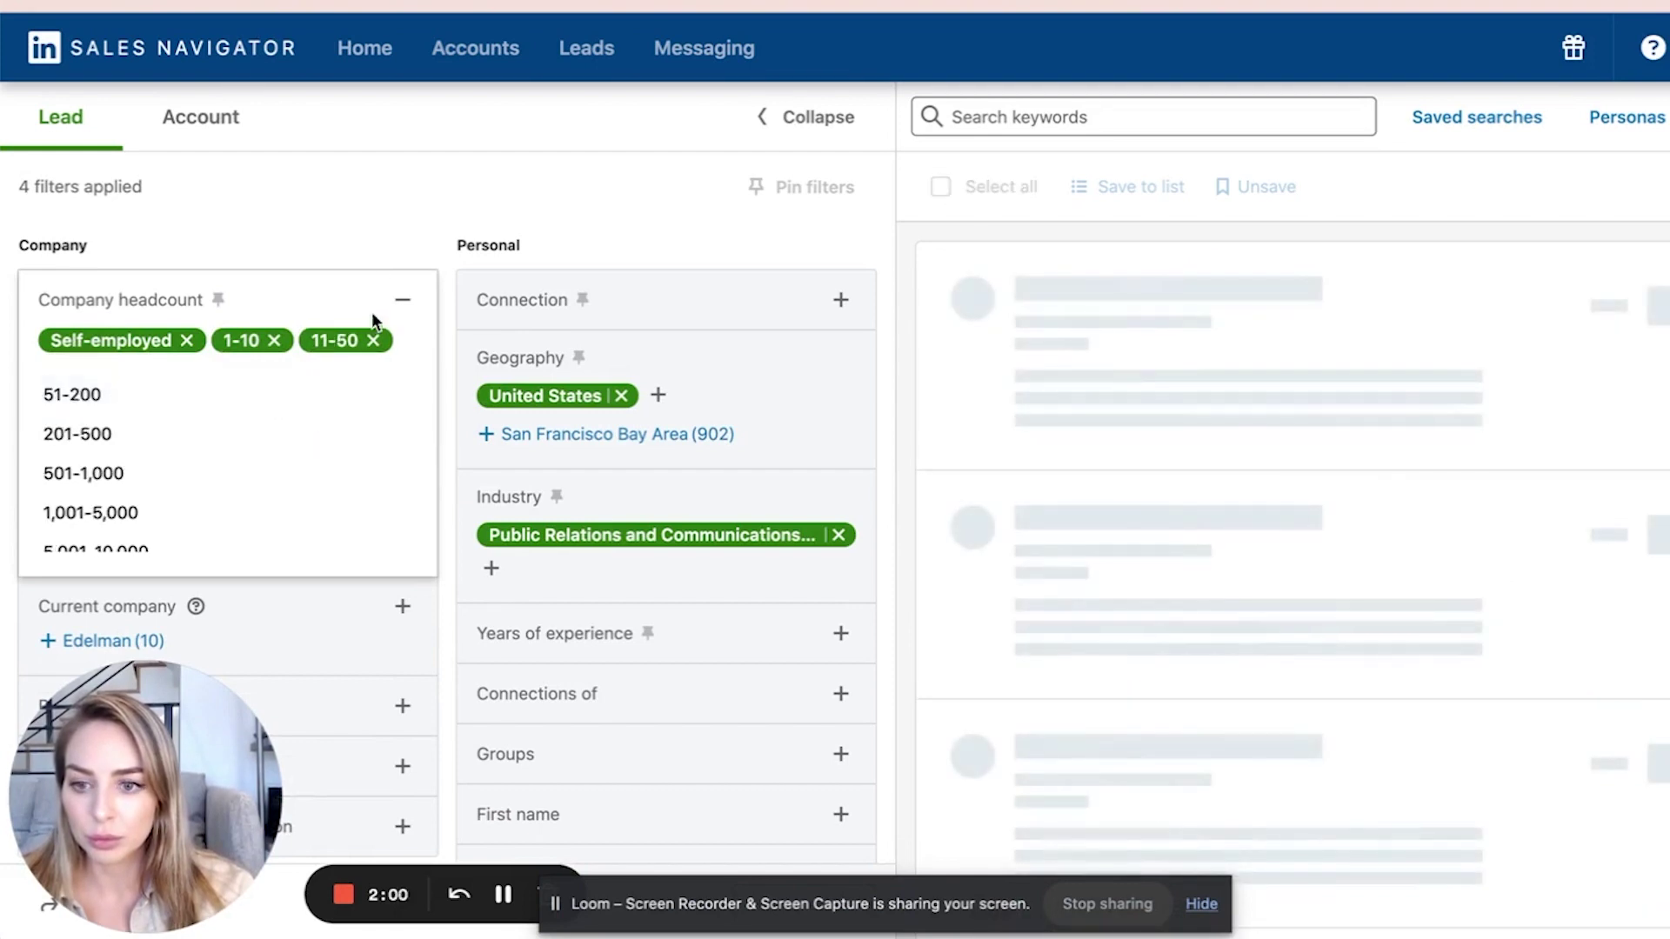
pyautogui.click(390, 286)
# Review the filters applied to the lead search and examine the remaining filter categories, including Spotlights and Posted content.
pyautogui.scroll(-6, 456, 368)
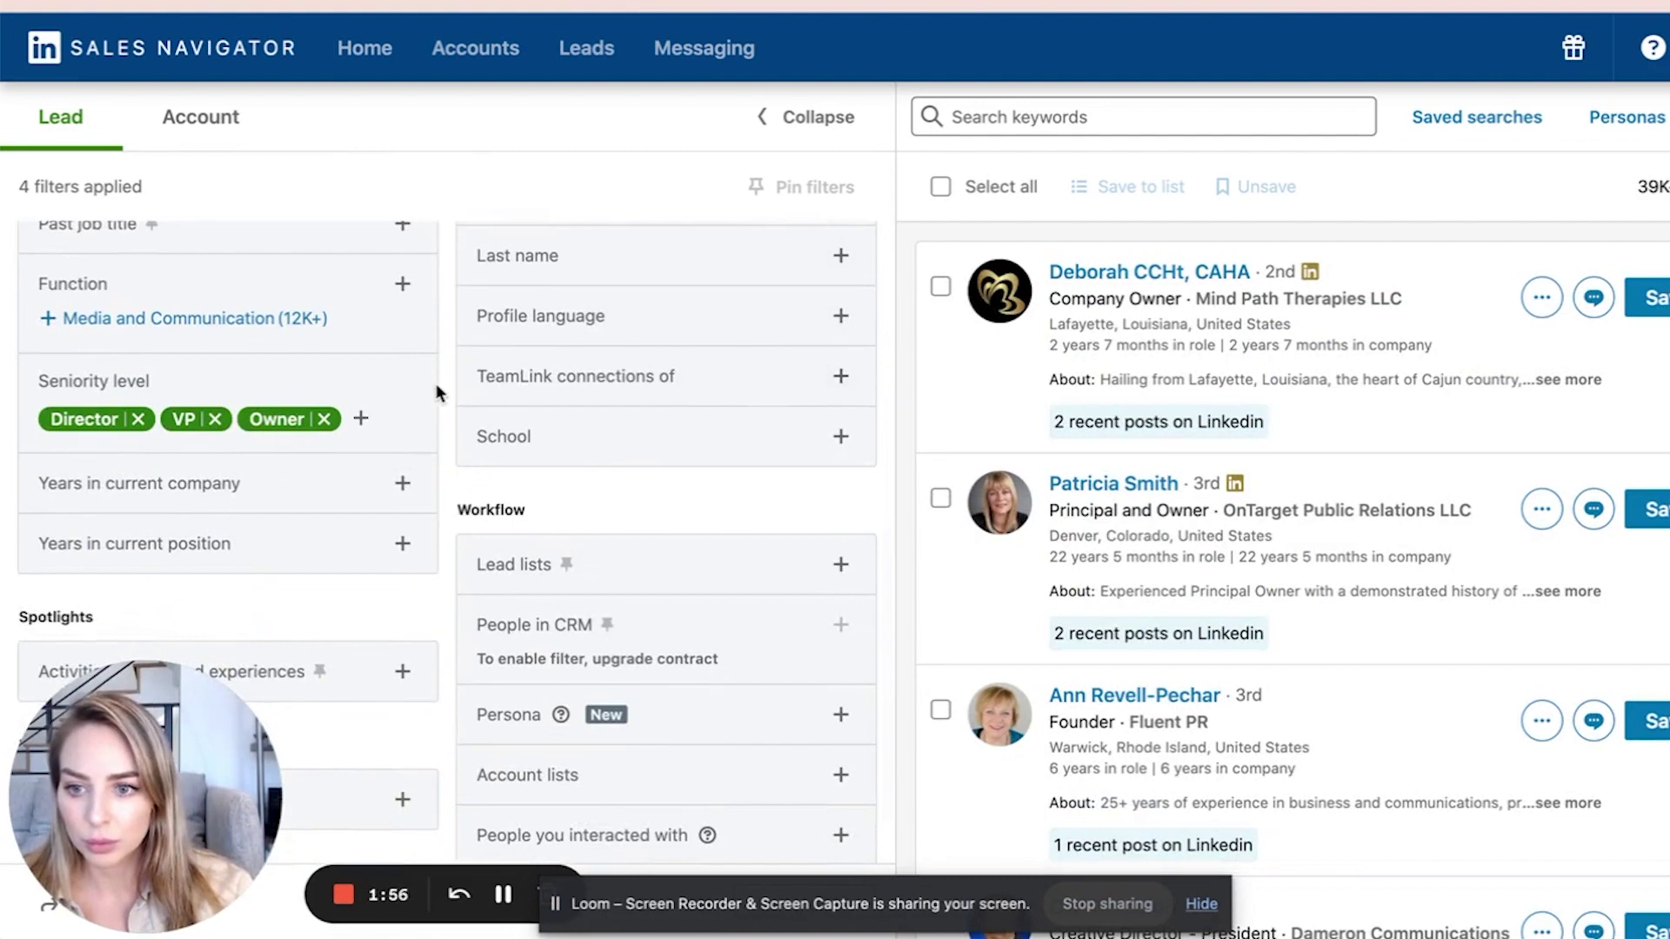
pyautogui.scroll(1, 436, 383)
pyautogui.scroll(-2, 397, 356)
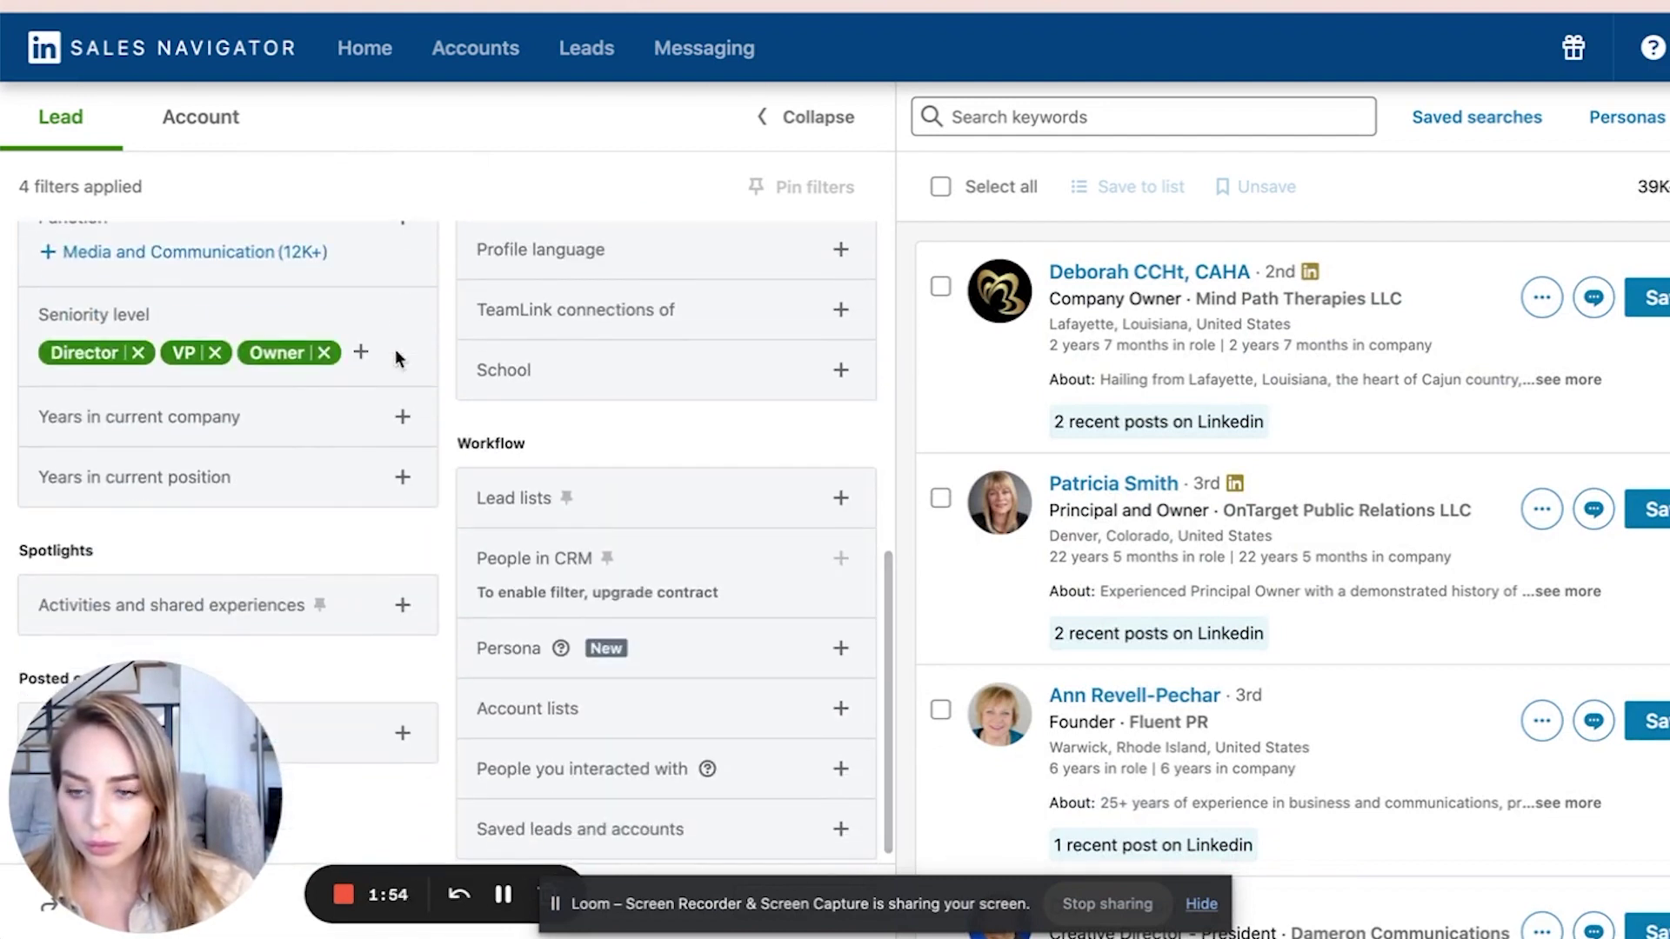
pyautogui.moveTo(176, 746); pyautogui.dragTo(410, 747)
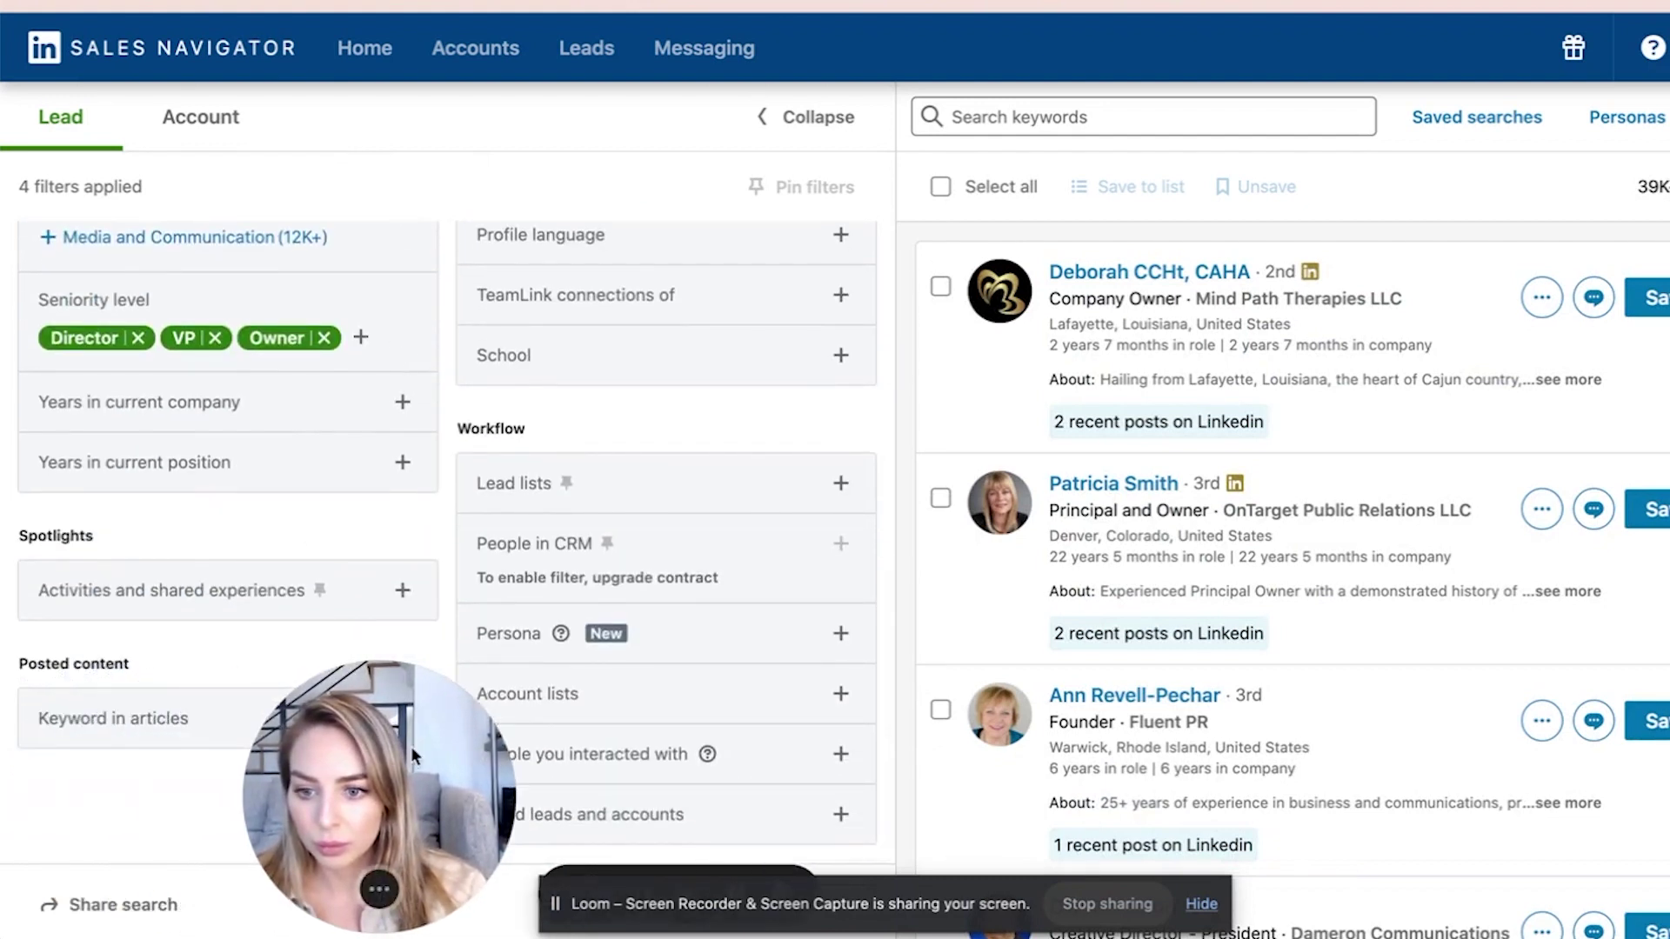
pyautogui.scroll(5, 443, 494)
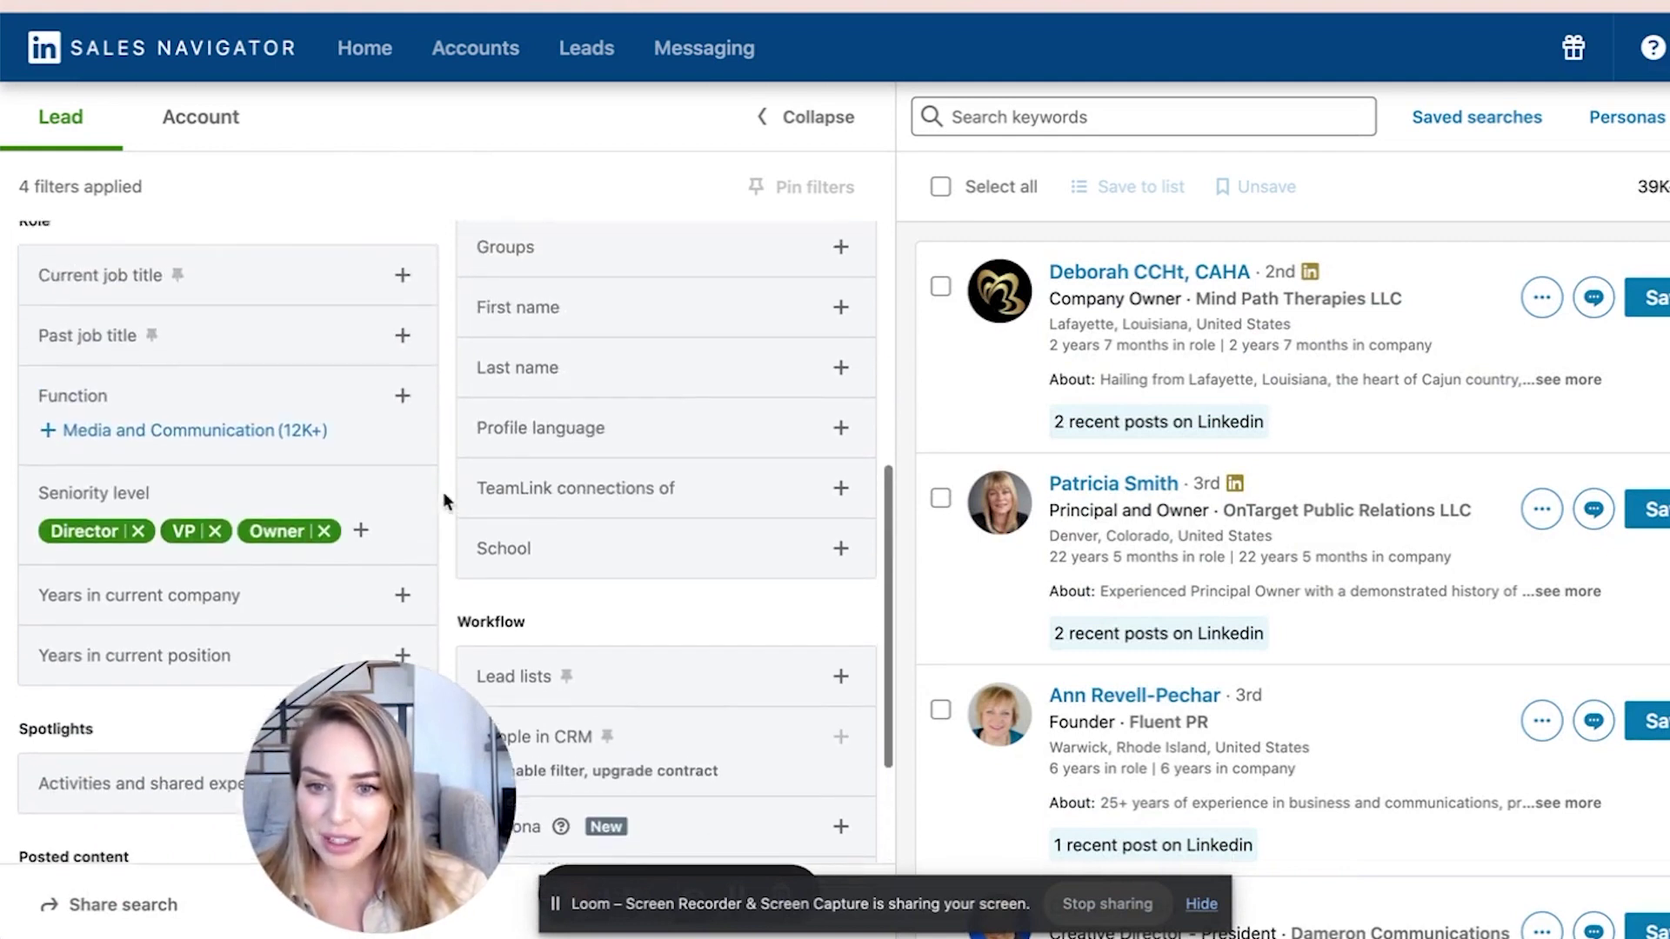
pyautogui.scroll(3, 442, 493)
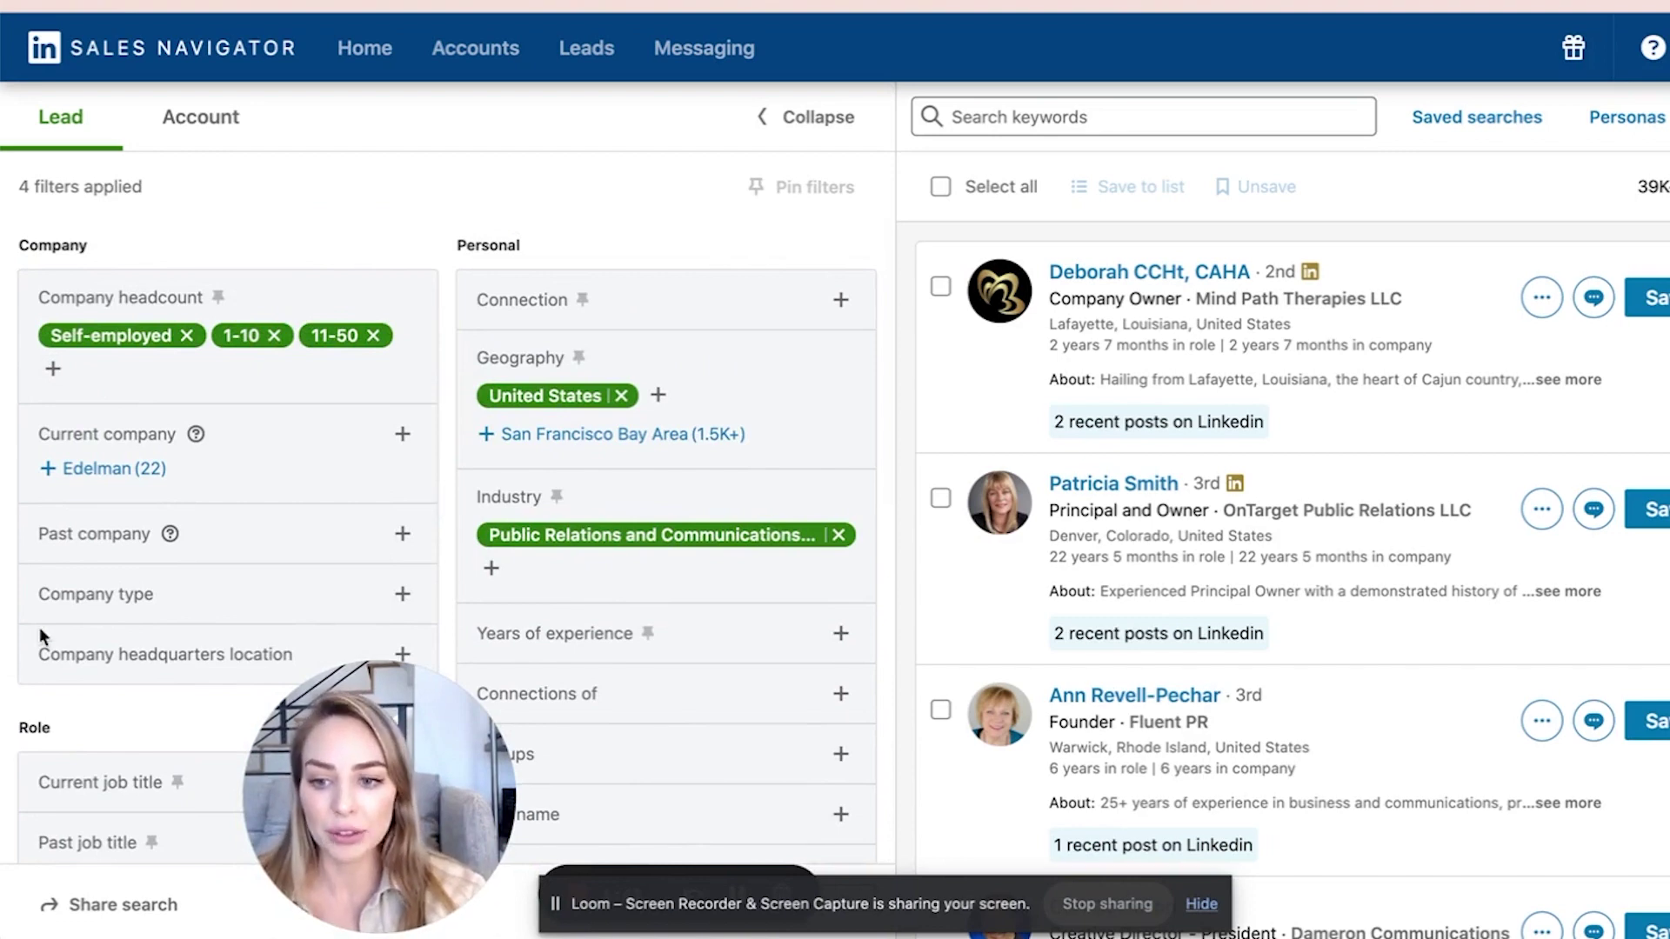
pyautogui.scroll(-6, 40, 633)
pyautogui.scroll(-2, 39, 628)
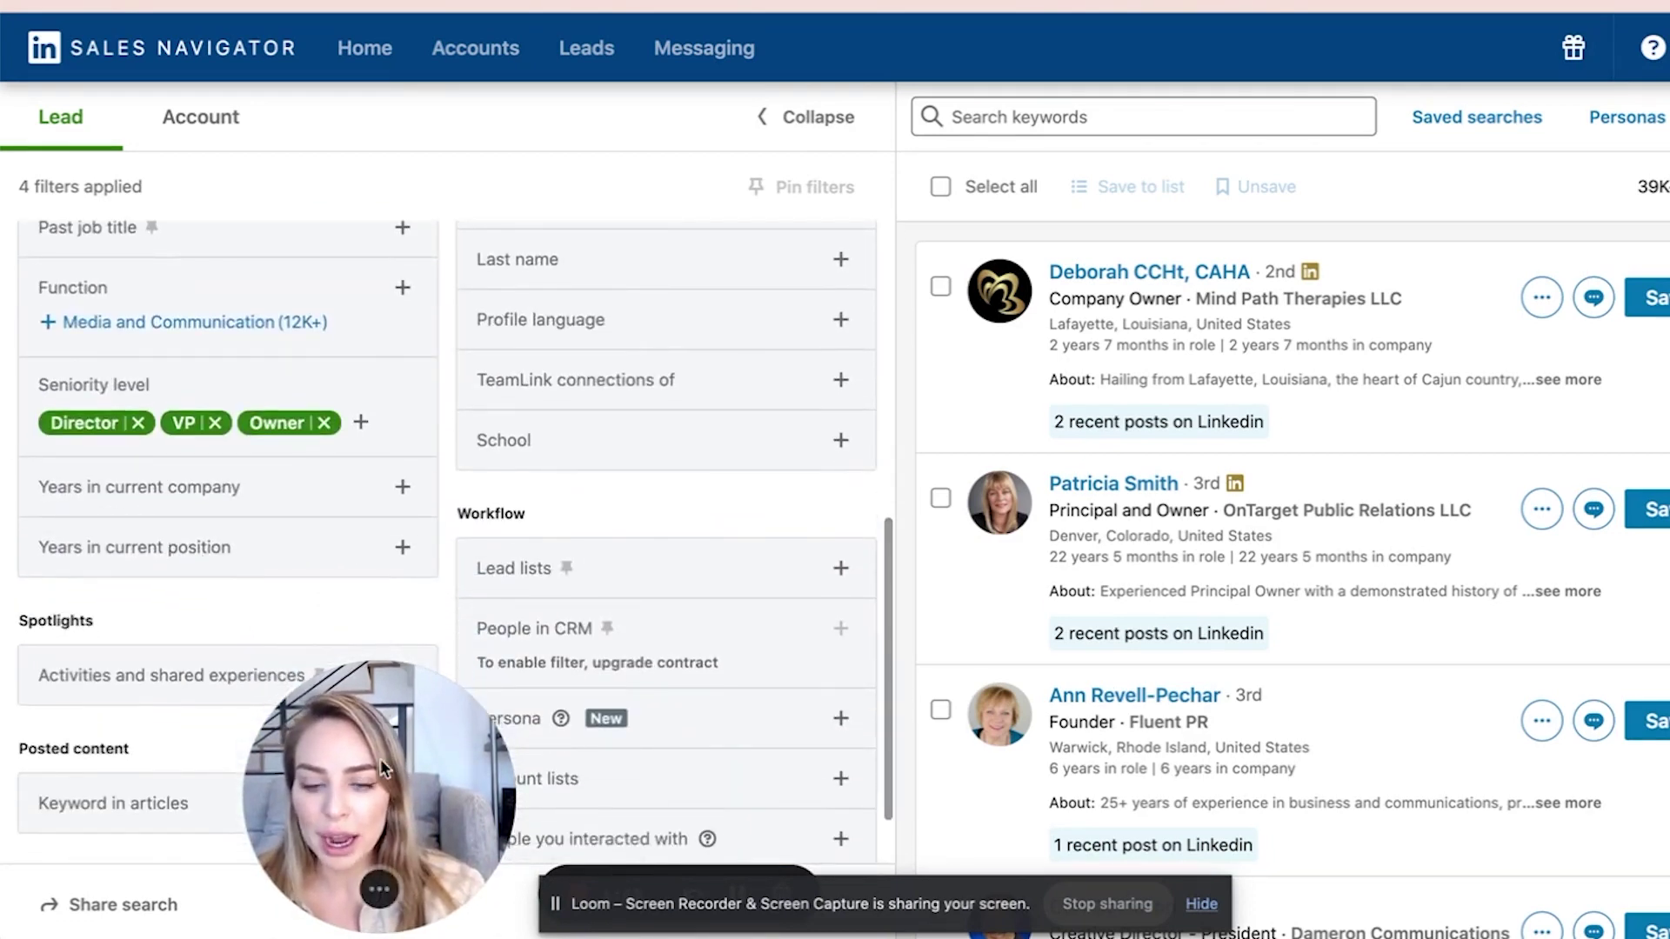
pyautogui.moveTo(379, 758); pyautogui.dragTo(870, 766)
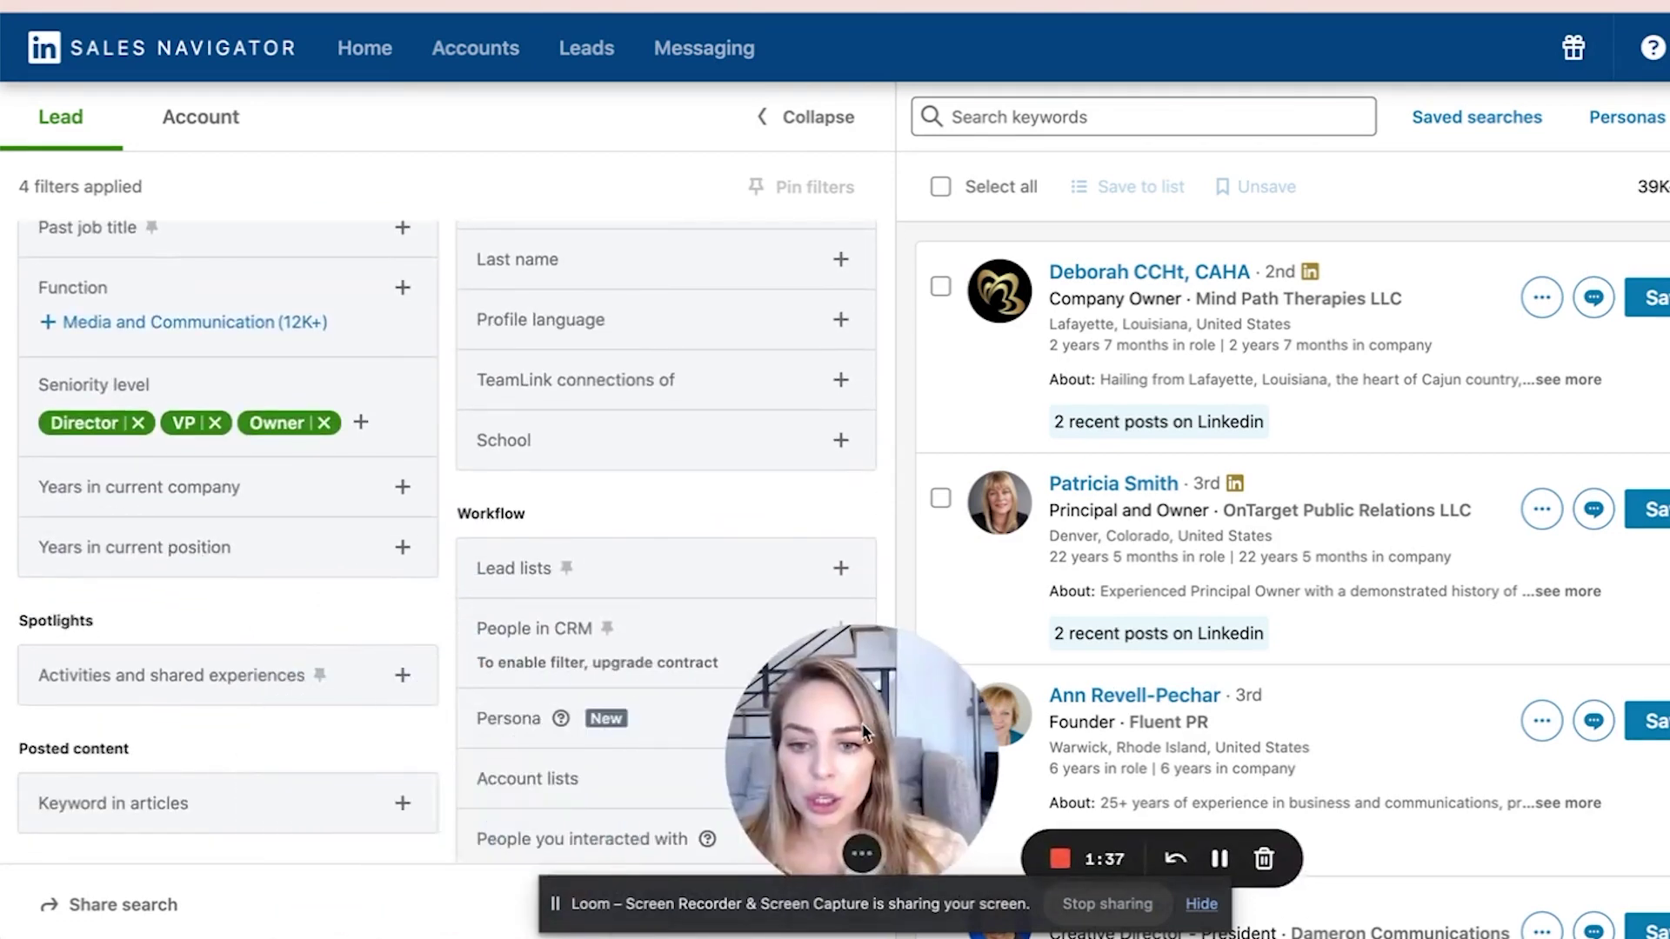
# Limit the leads to people who posted on LinkedIn in 30 days, using the activities and shared experiences filter.
pyautogui.click(130, 695)
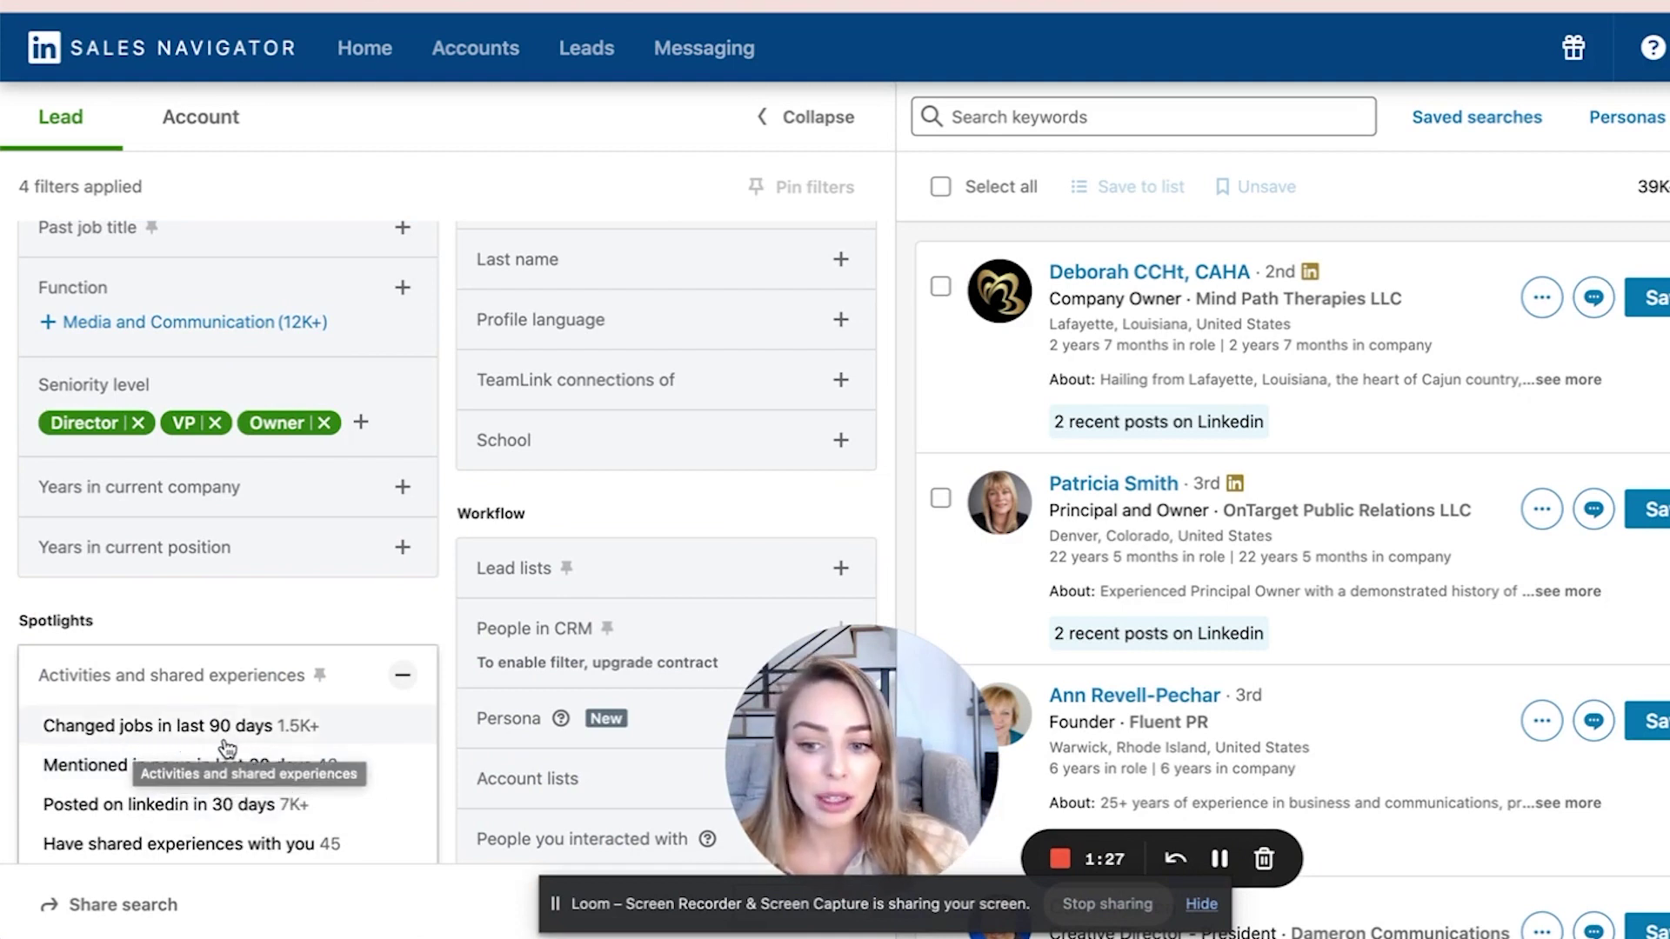
pyautogui.click(274, 815)
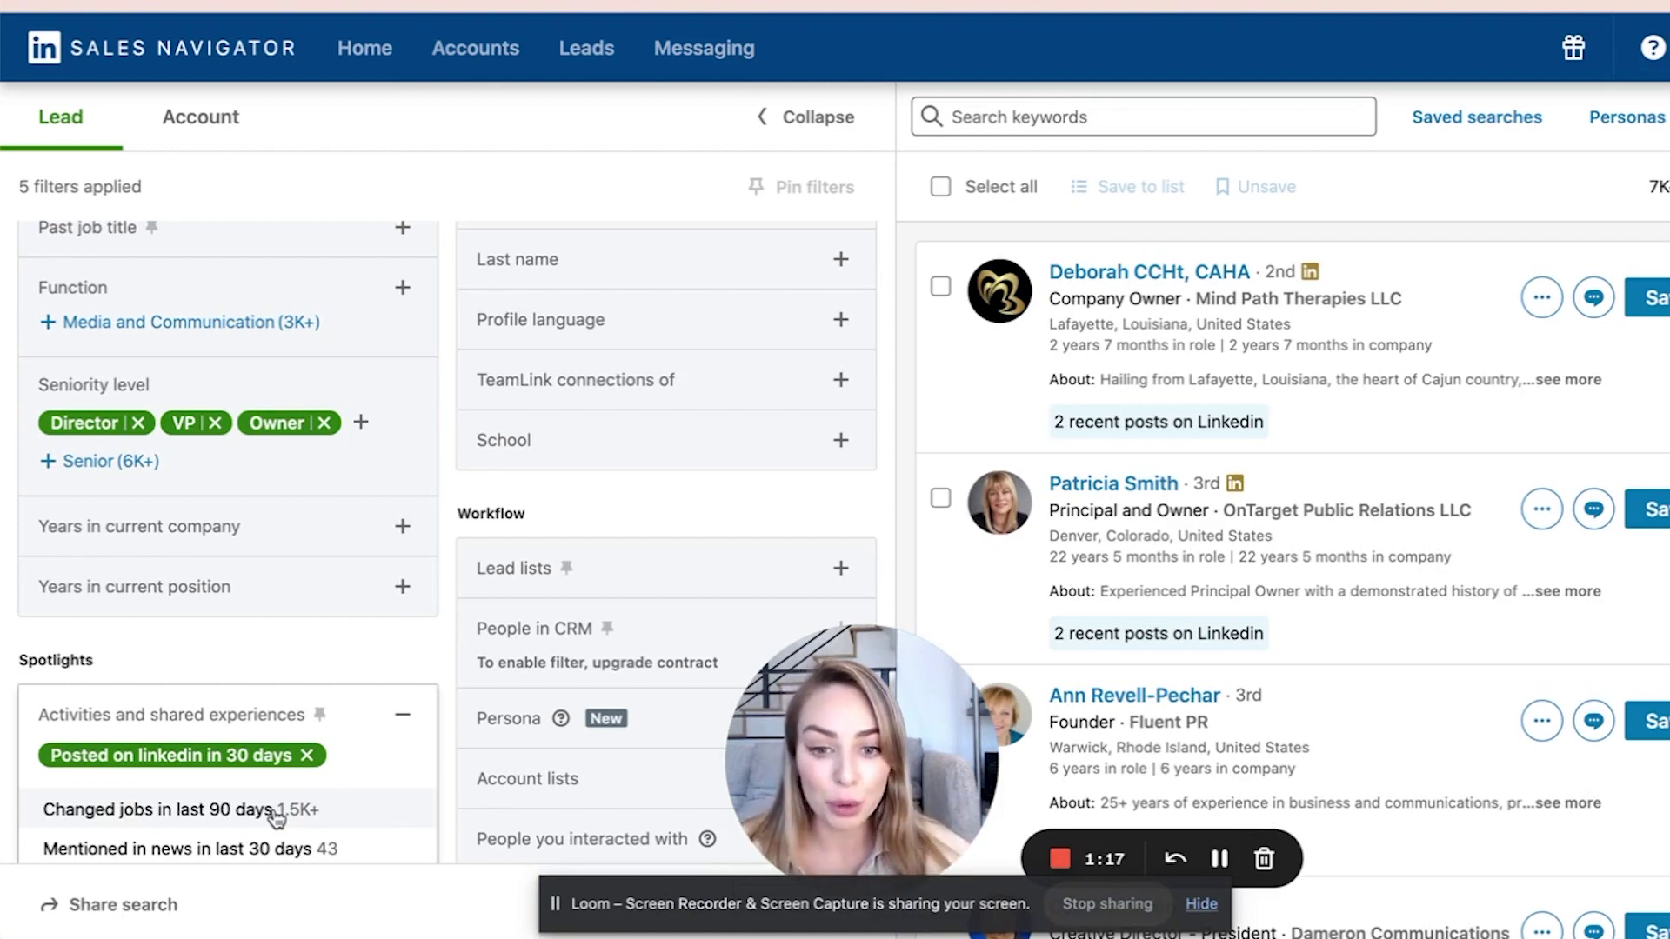
pyautogui.scroll(-3, 273, 817)
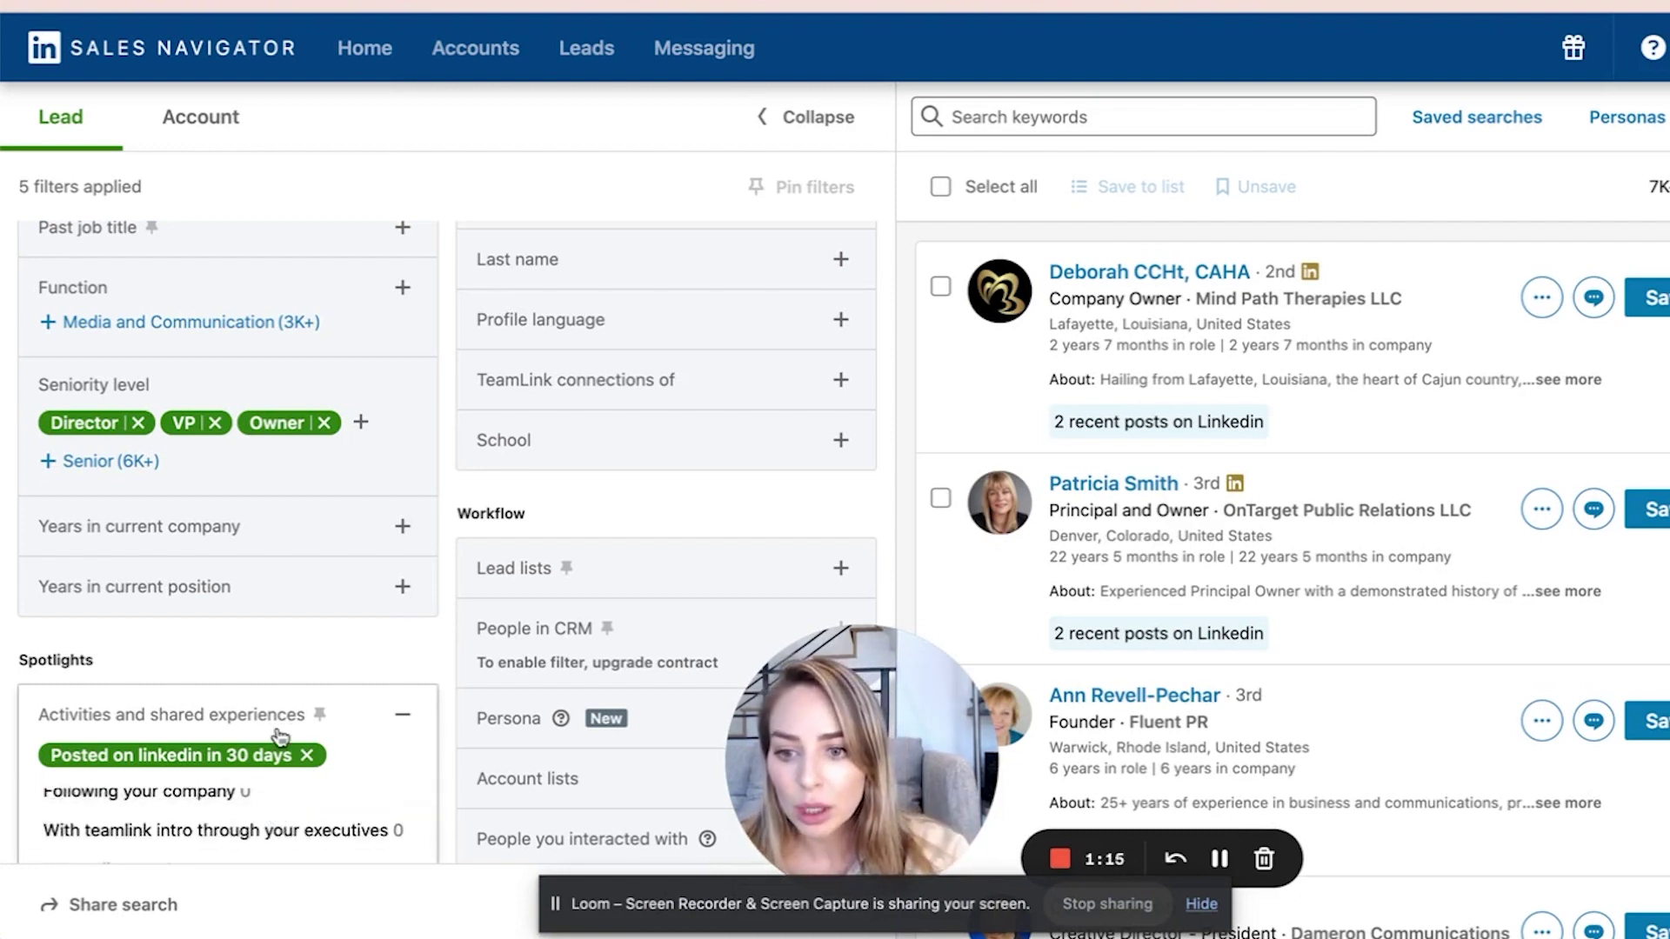
# Filter by years in current position, selecting 3 to 5 years, 6 to 10 years and More than 10 years.
pyautogui.click(228, 600)
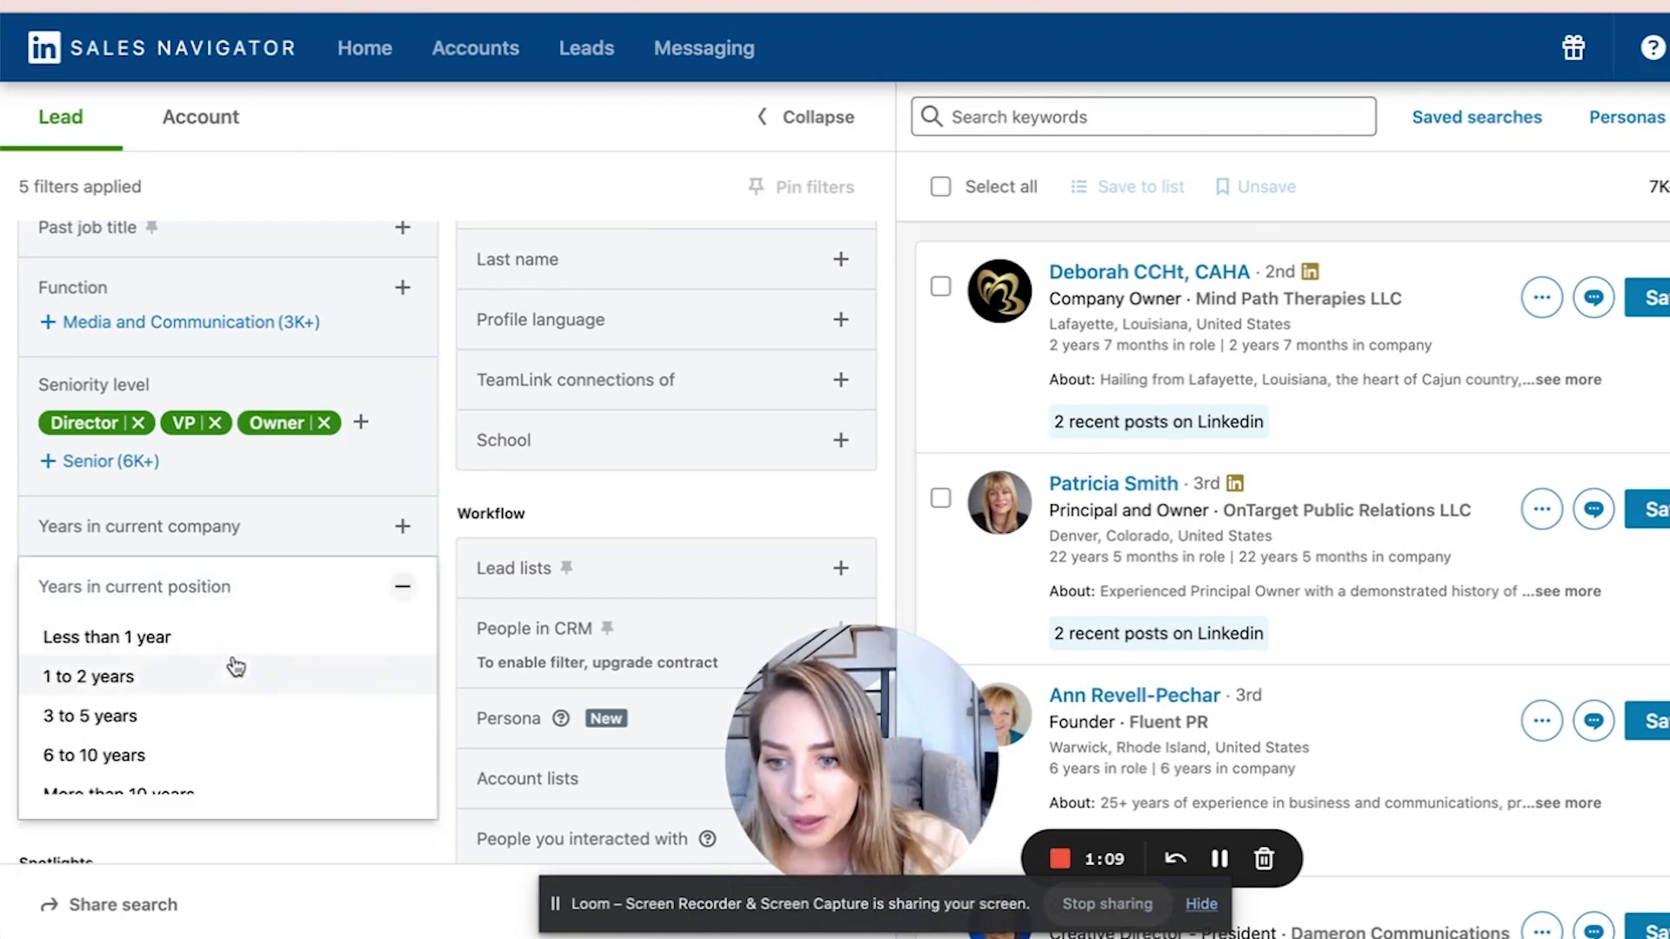
pyautogui.click(229, 705)
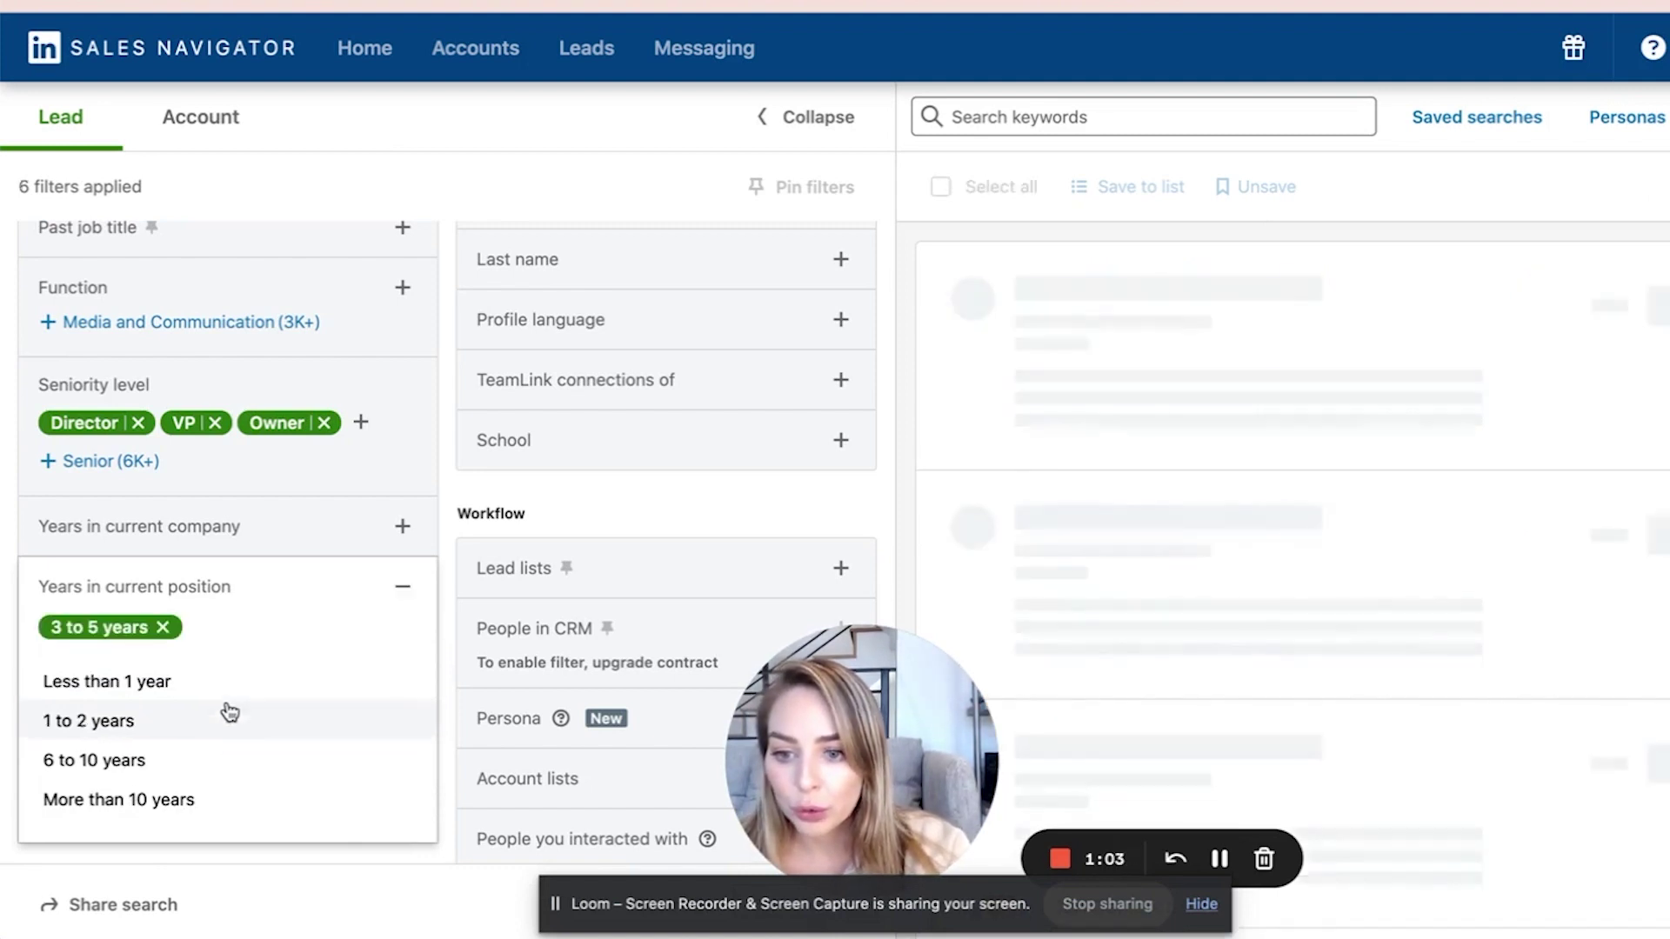
pyautogui.click(164, 767)
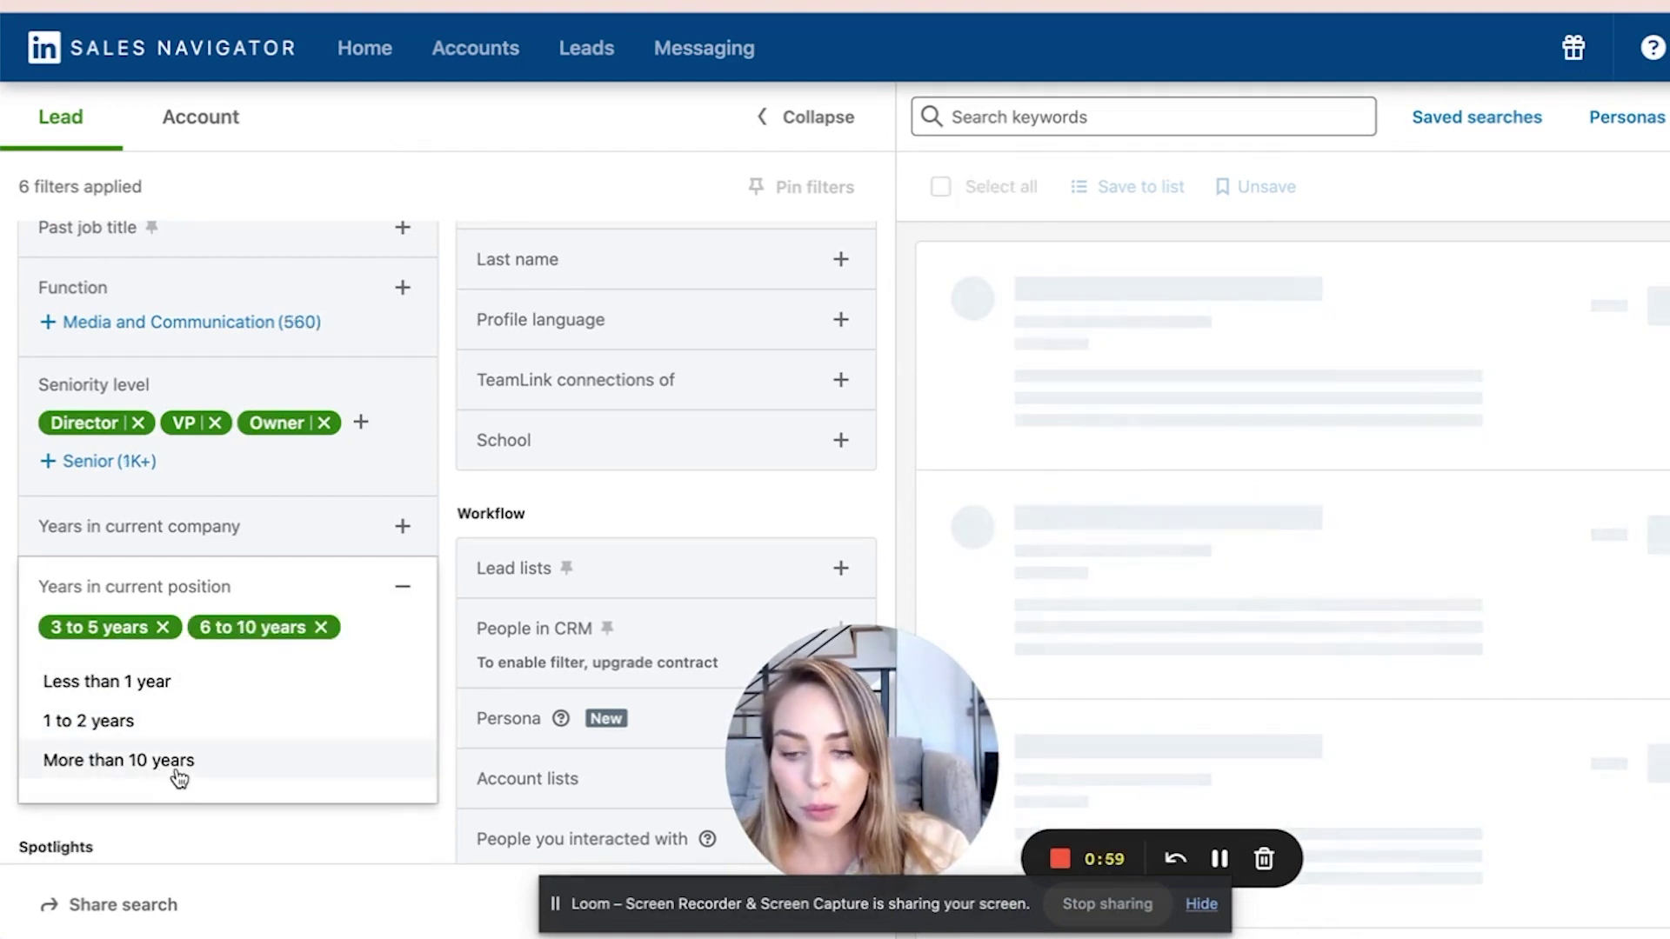
pyautogui.click(178, 767)
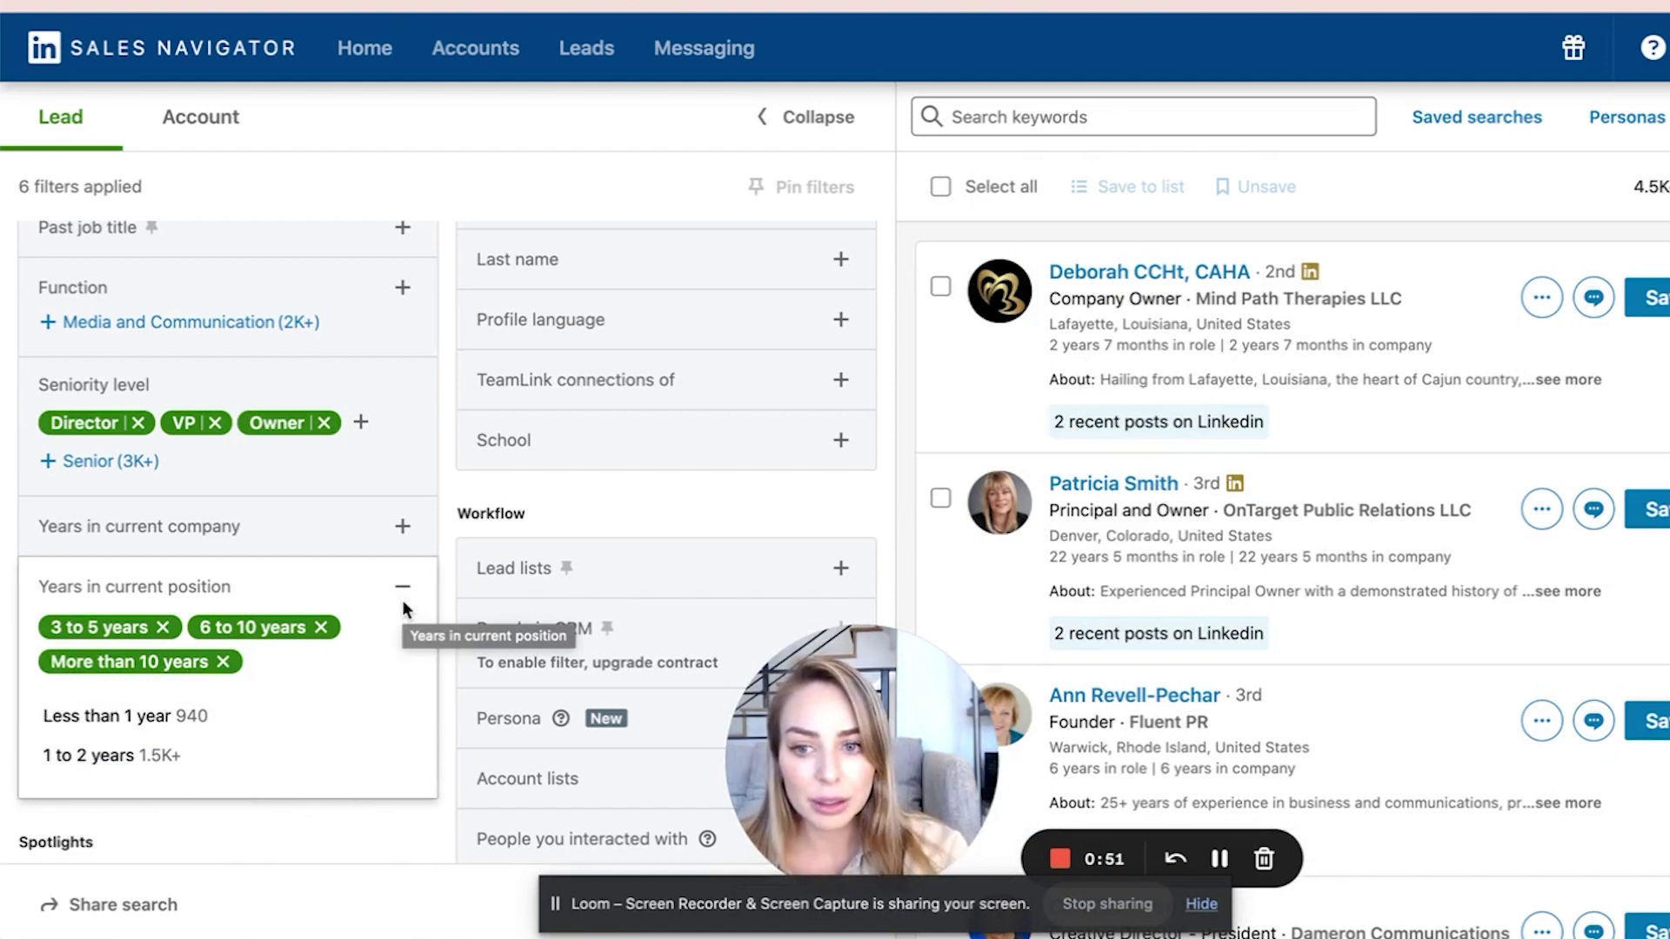
pyautogui.scroll(1, 402, 599)
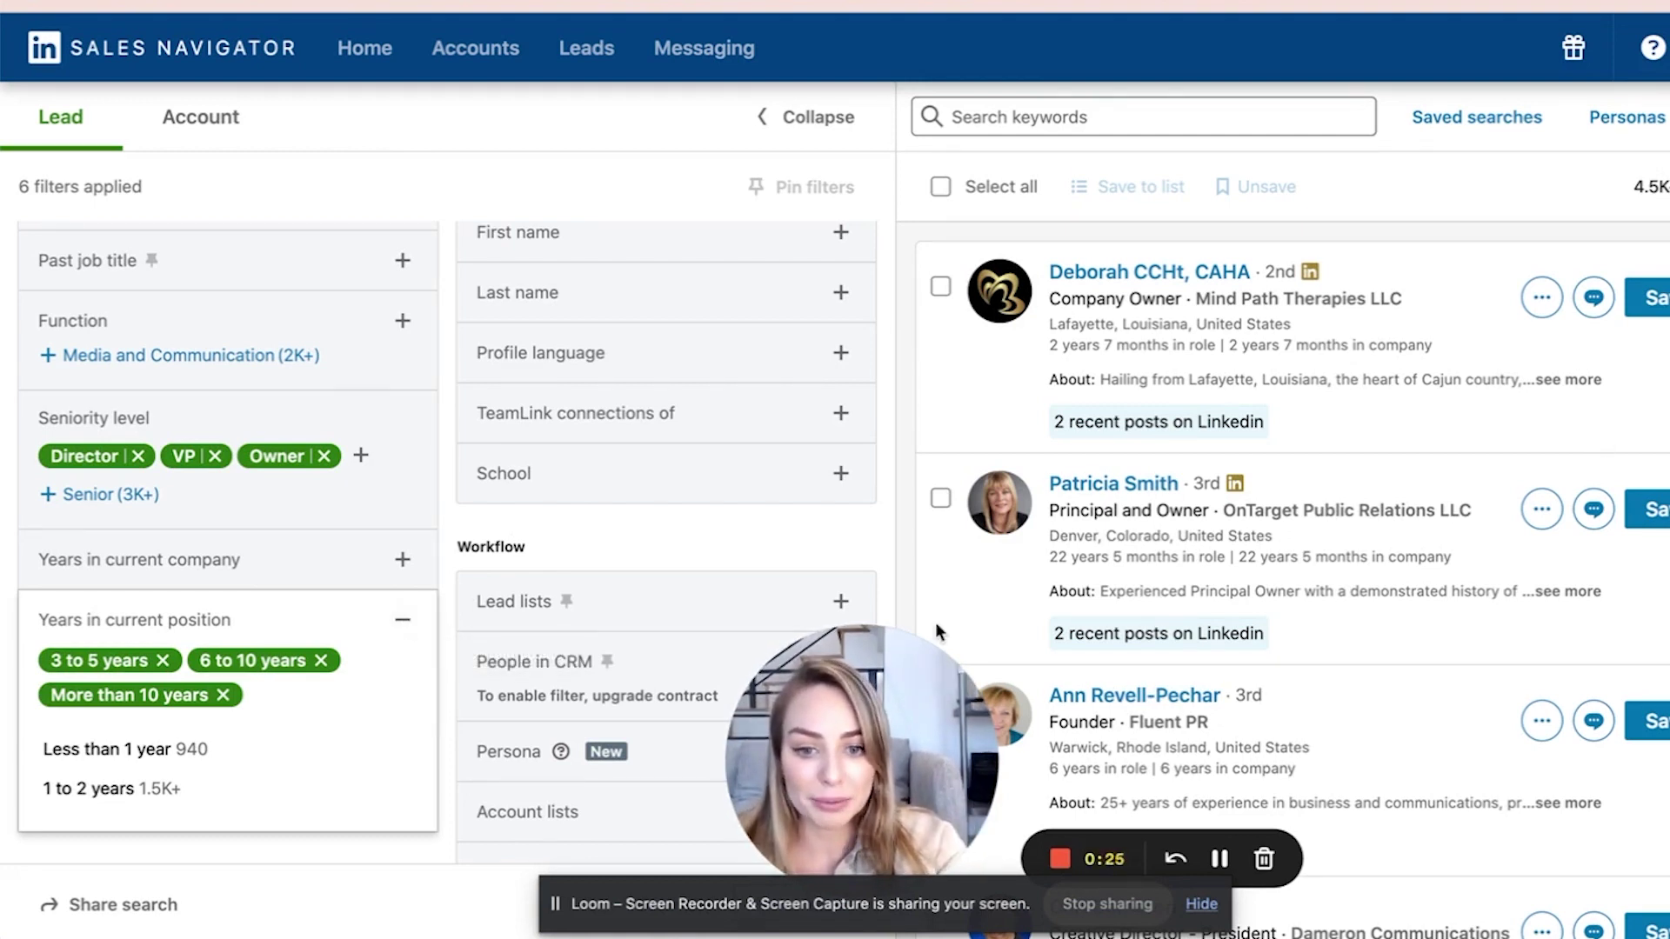
pyautogui.click(397, 623)
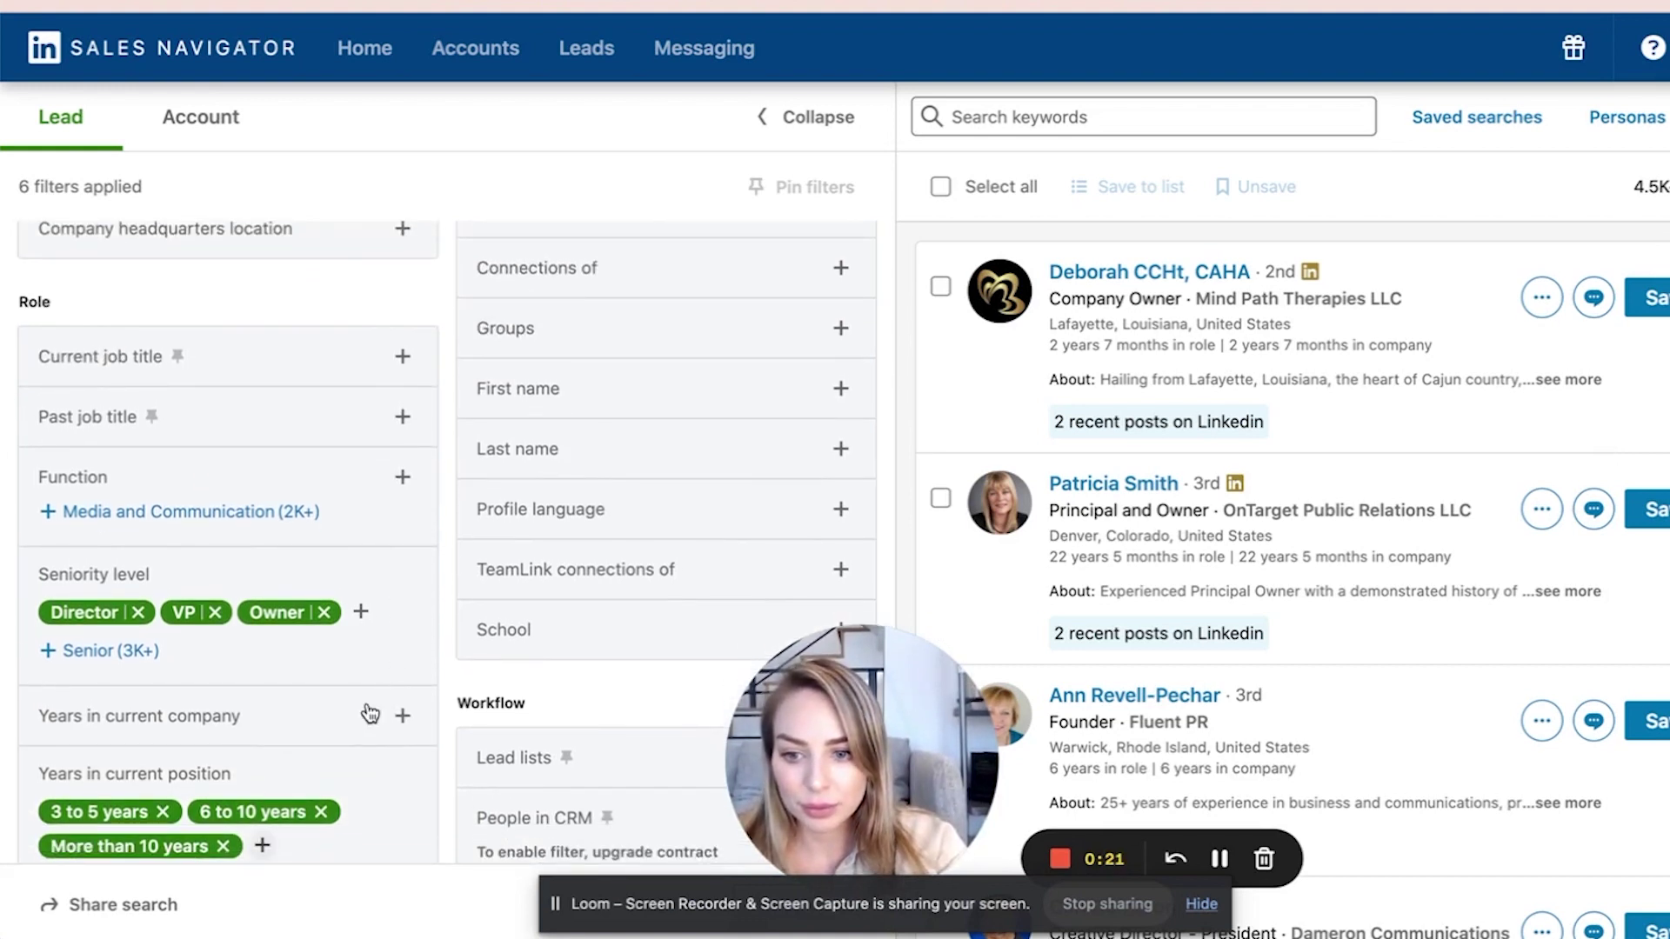
# Filter by years in current company, selecting 1 to 2 years, 3 to 5 years and 6 to 10 years.
pyautogui.click(370, 714)
pyautogui.click(266, 799)
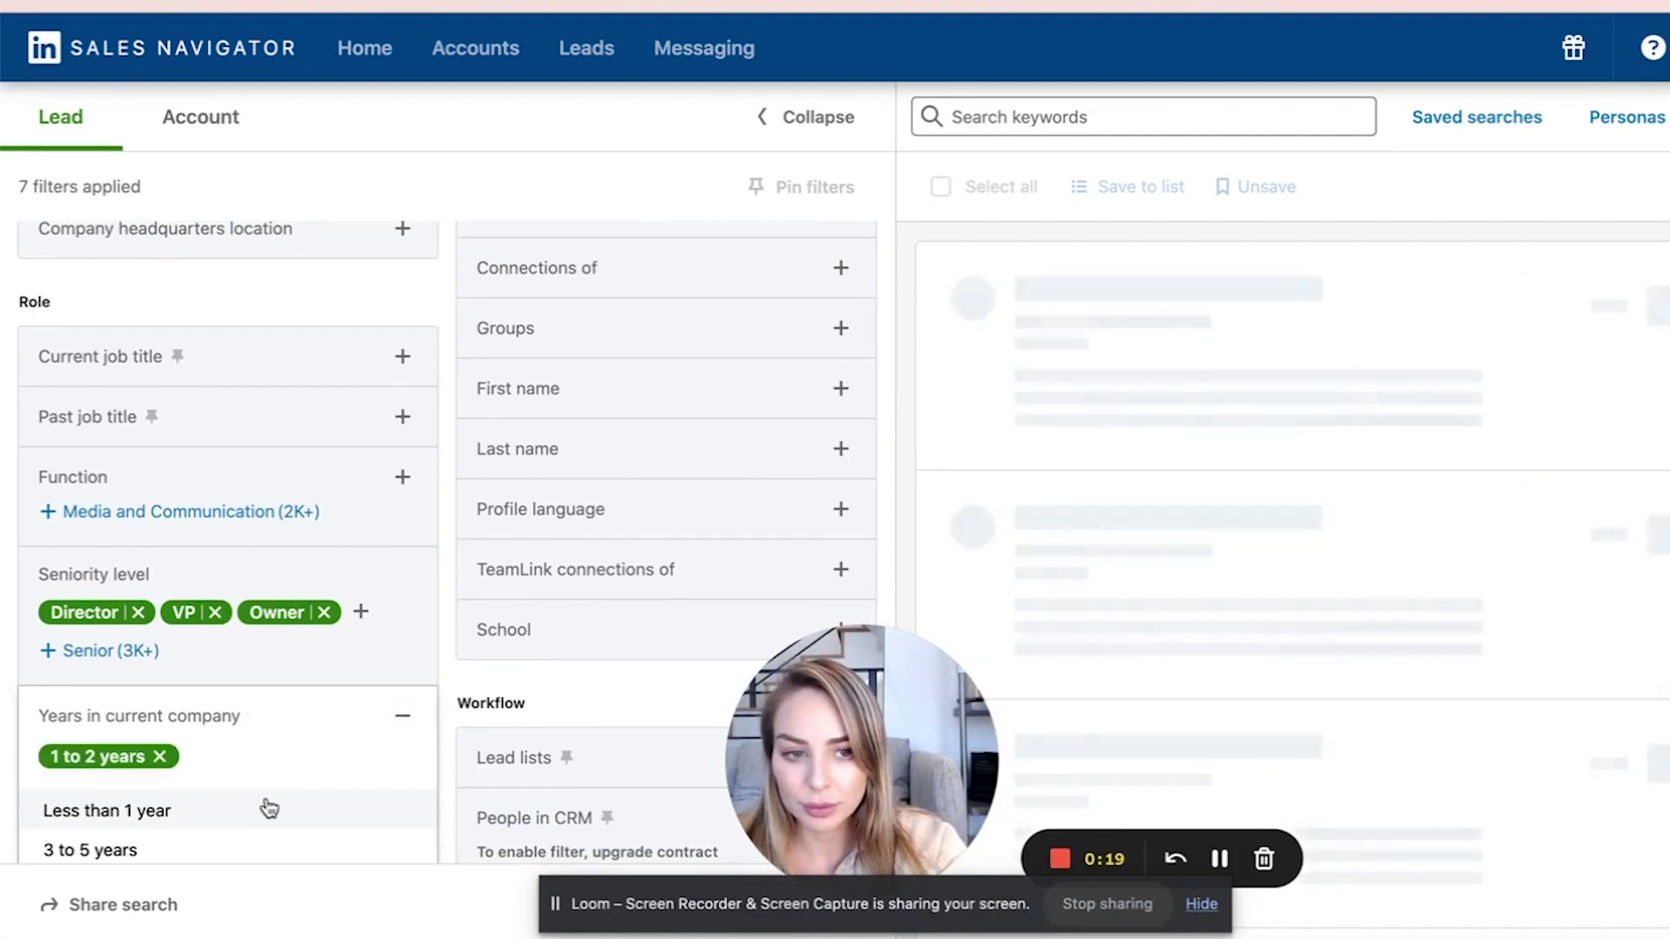
pyautogui.scroll(-2, 269, 809)
pyautogui.click(277, 748)
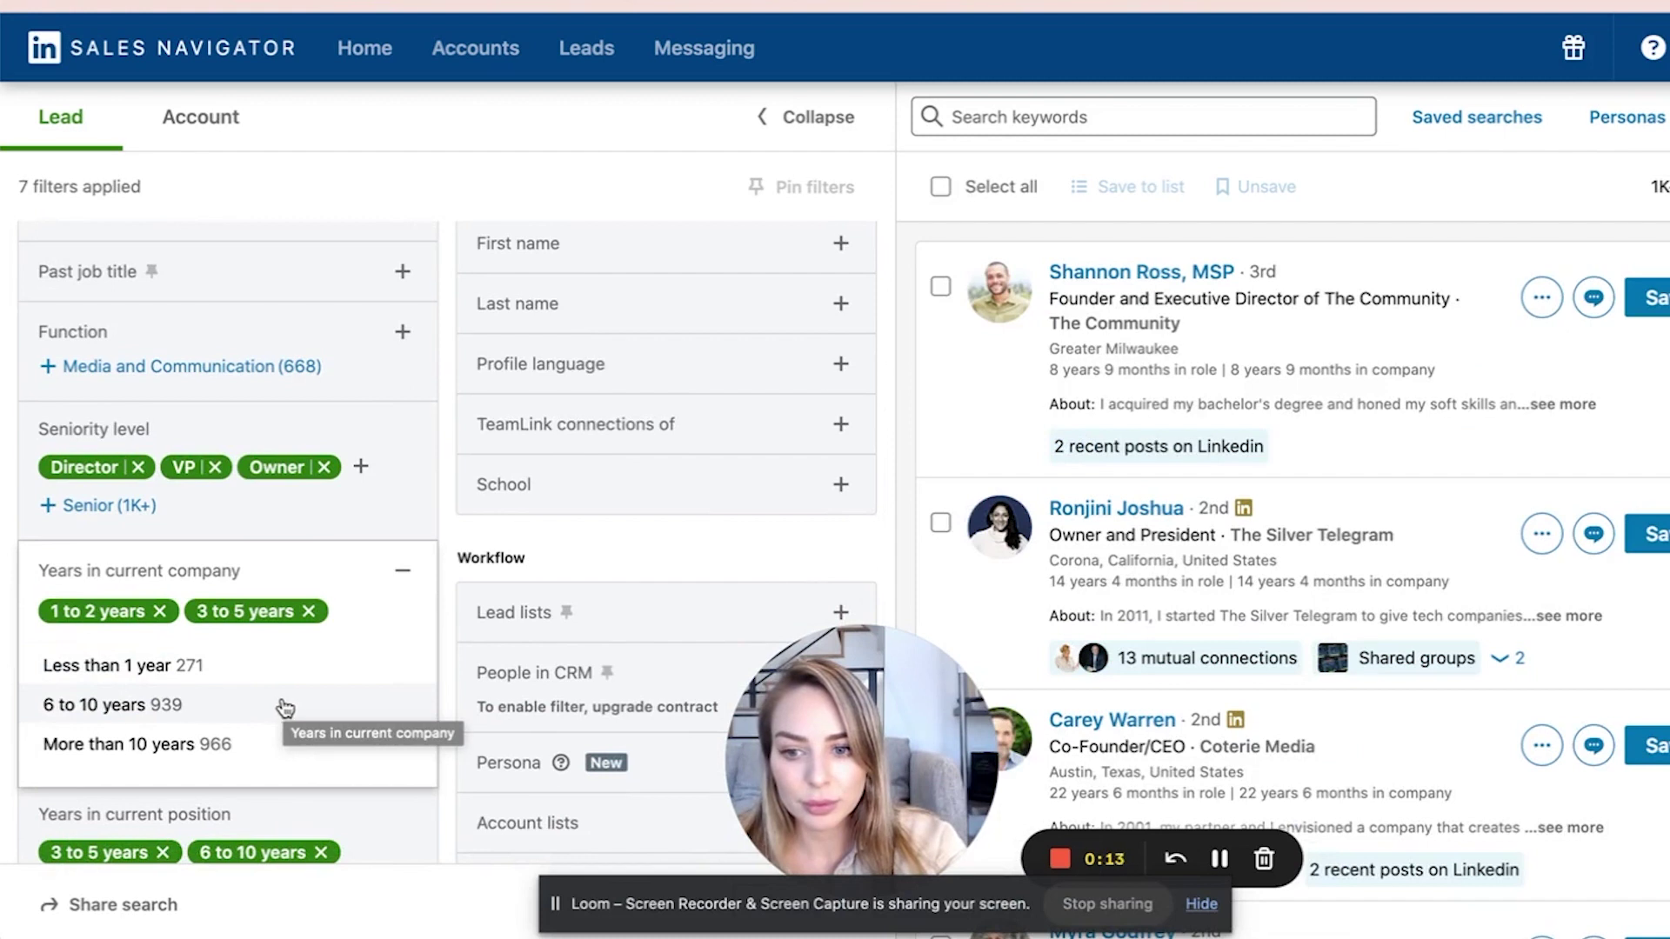
pyautogui.click(287, 707)
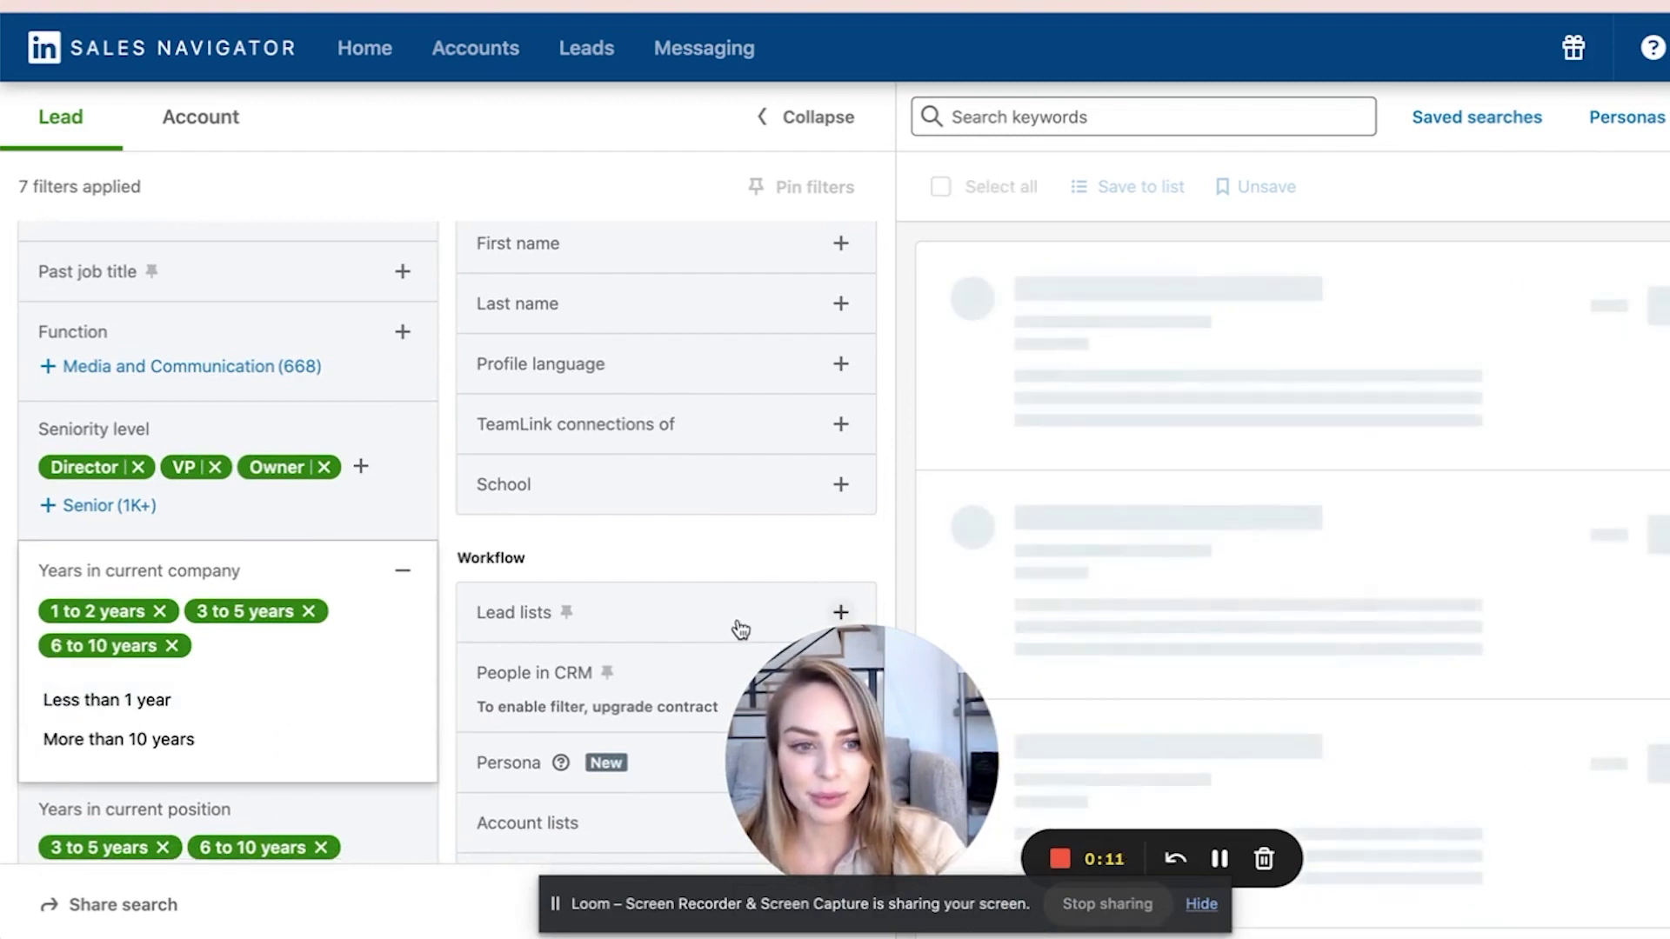
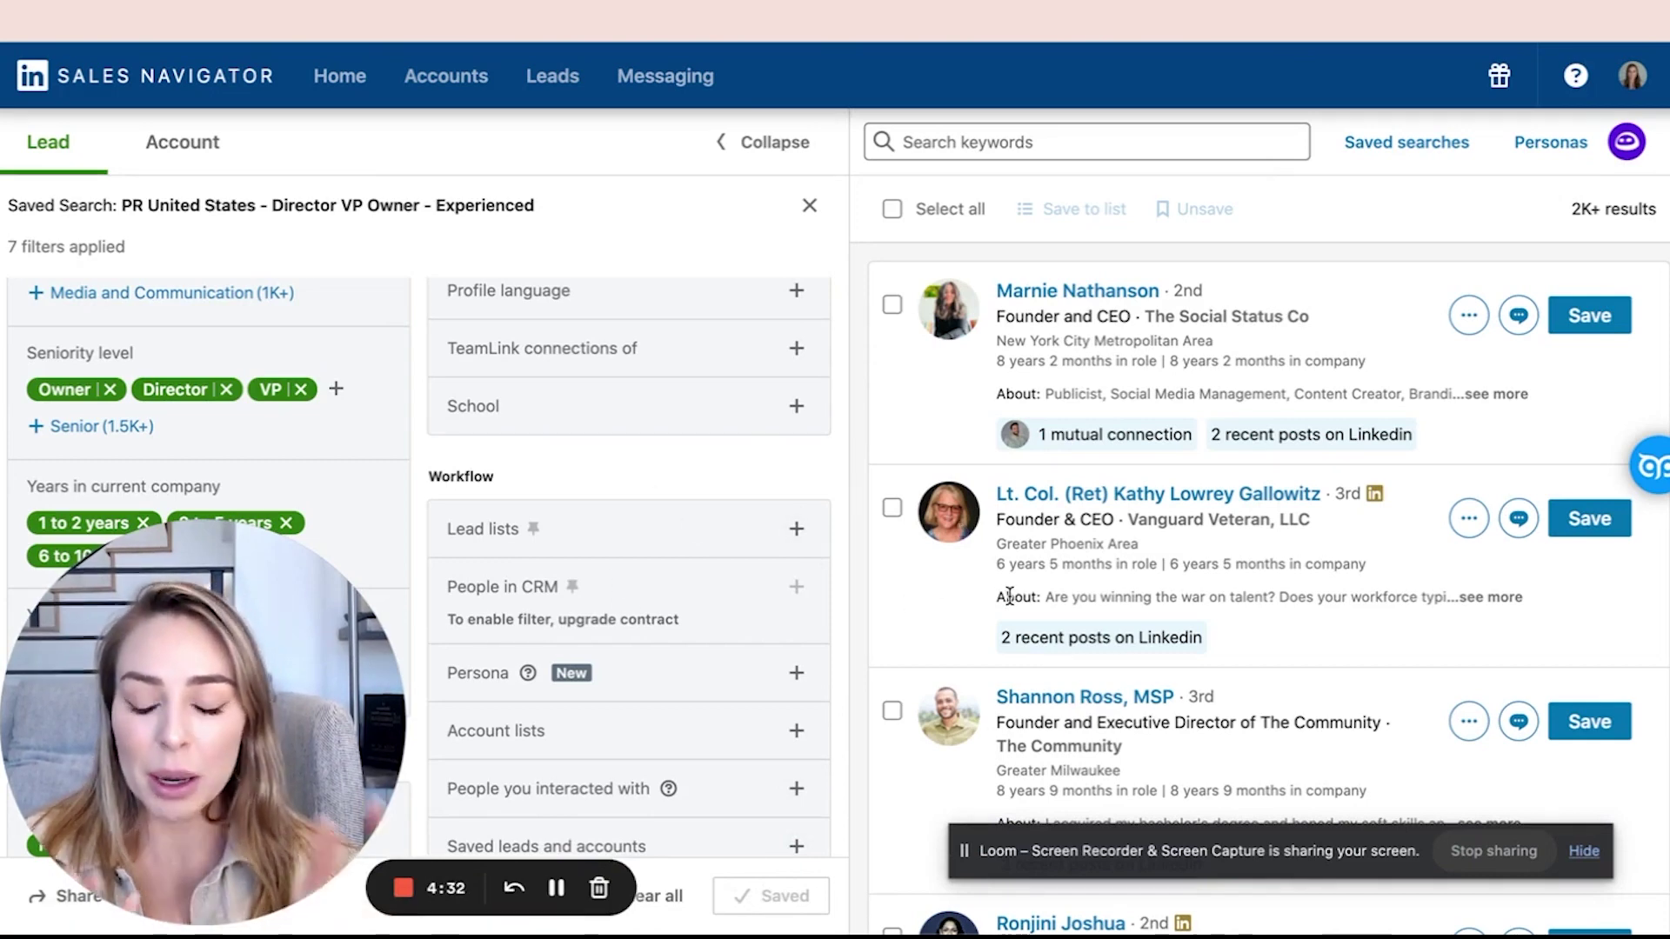
# Open the list of saved lead searches and switch to the Linkedin Outreach page in Notion.
pyautogui.click(1427, 144)
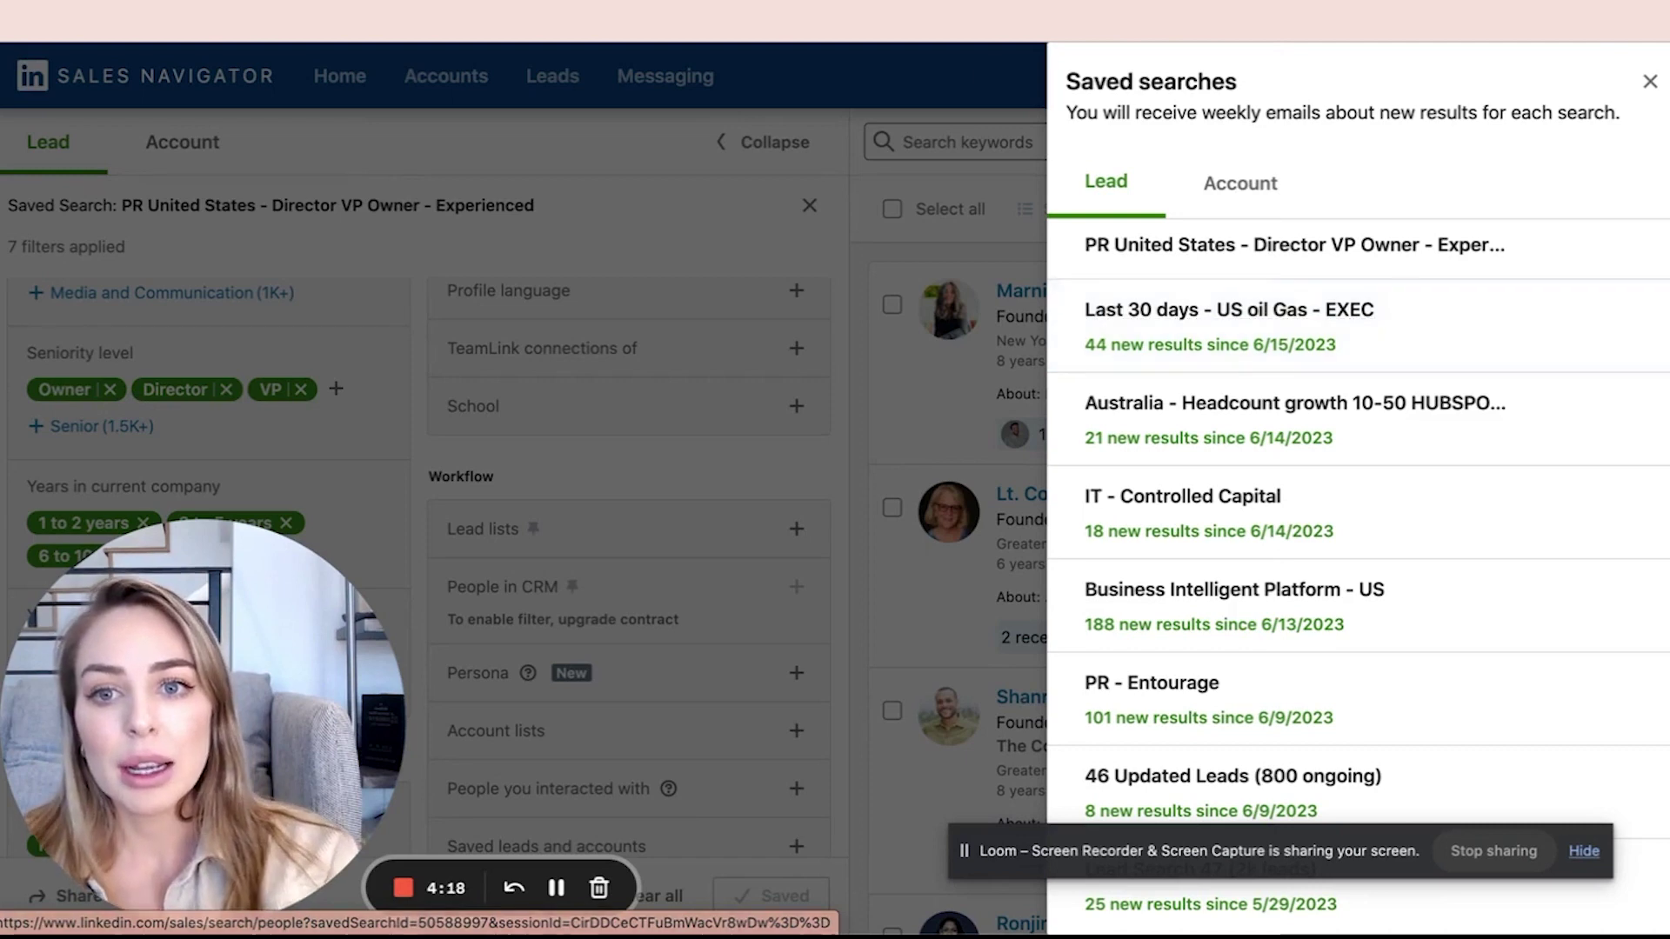
pyautogui.click(767, 19)
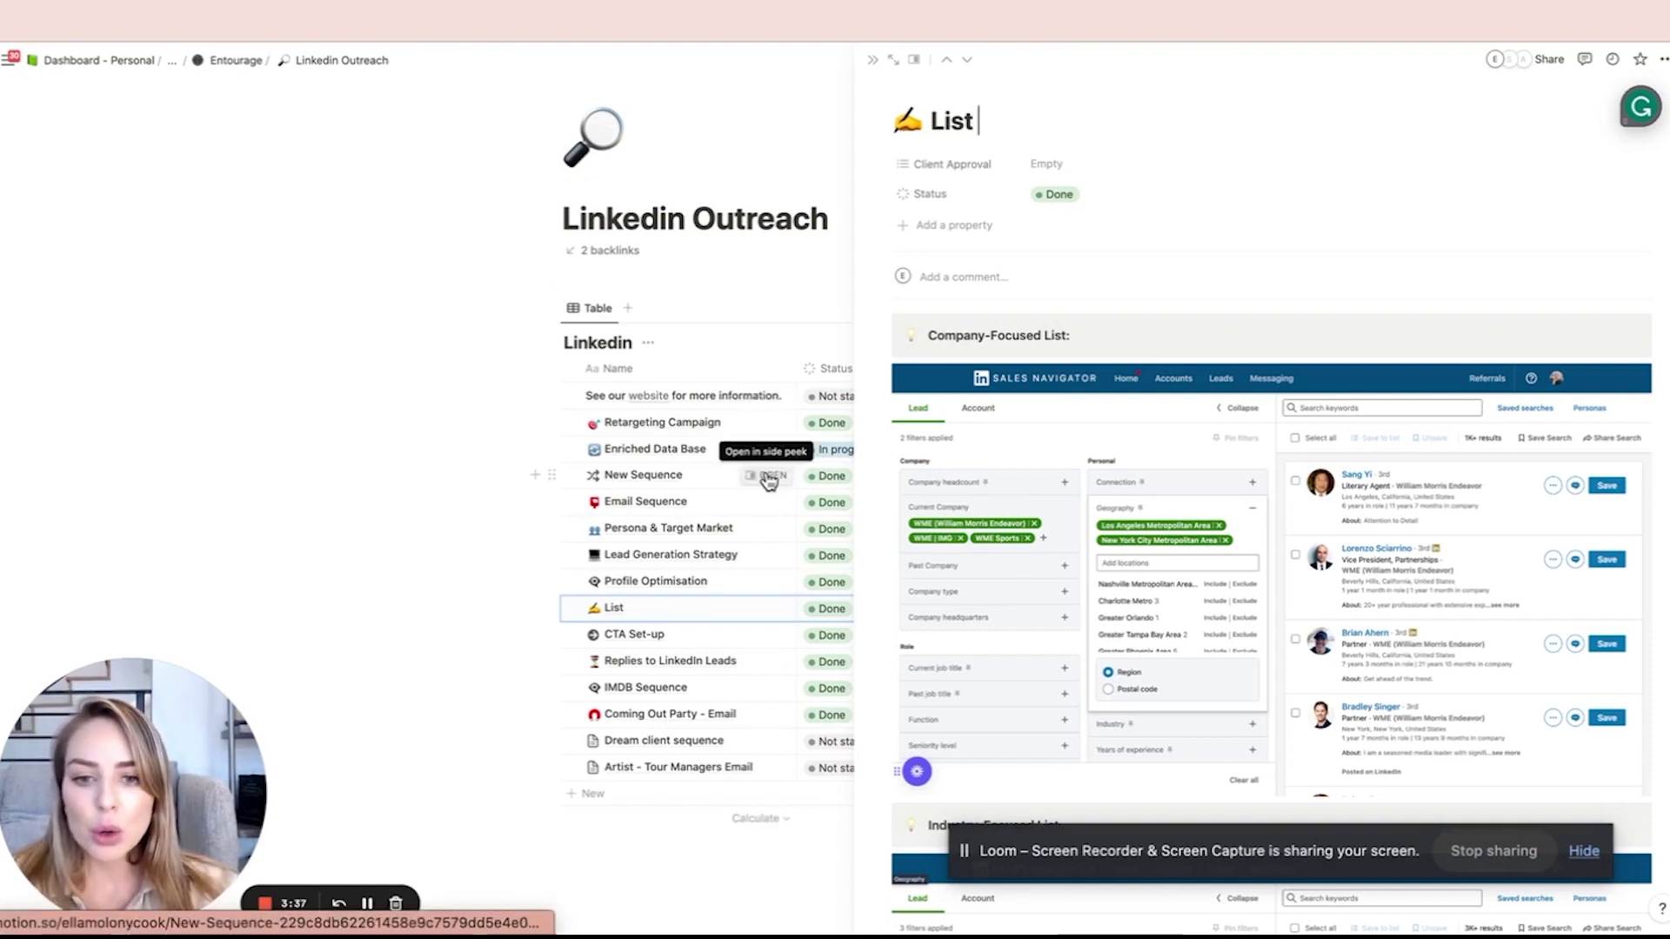
# Open the New Sequence page in a side peek and expand #1 Message under the first Casual → direct Campaign.
pyautogui.click(769, 477)
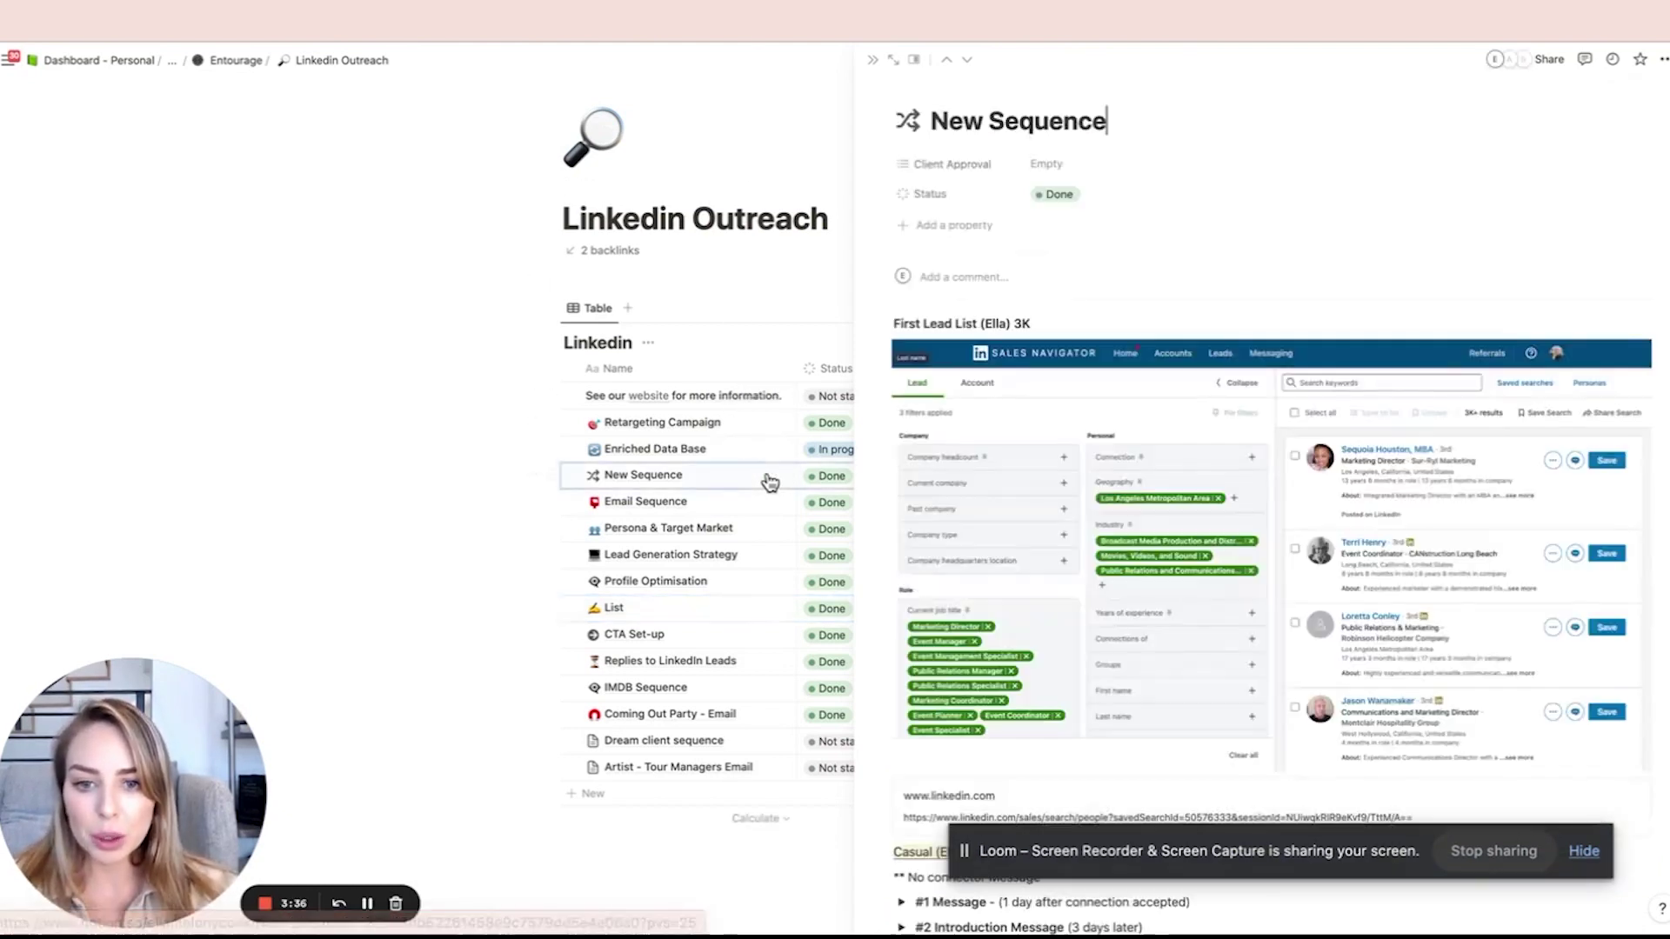
pyautogui.scroll(-3, 941, 505)
pyautogui.scroll(-2, 931, 522)
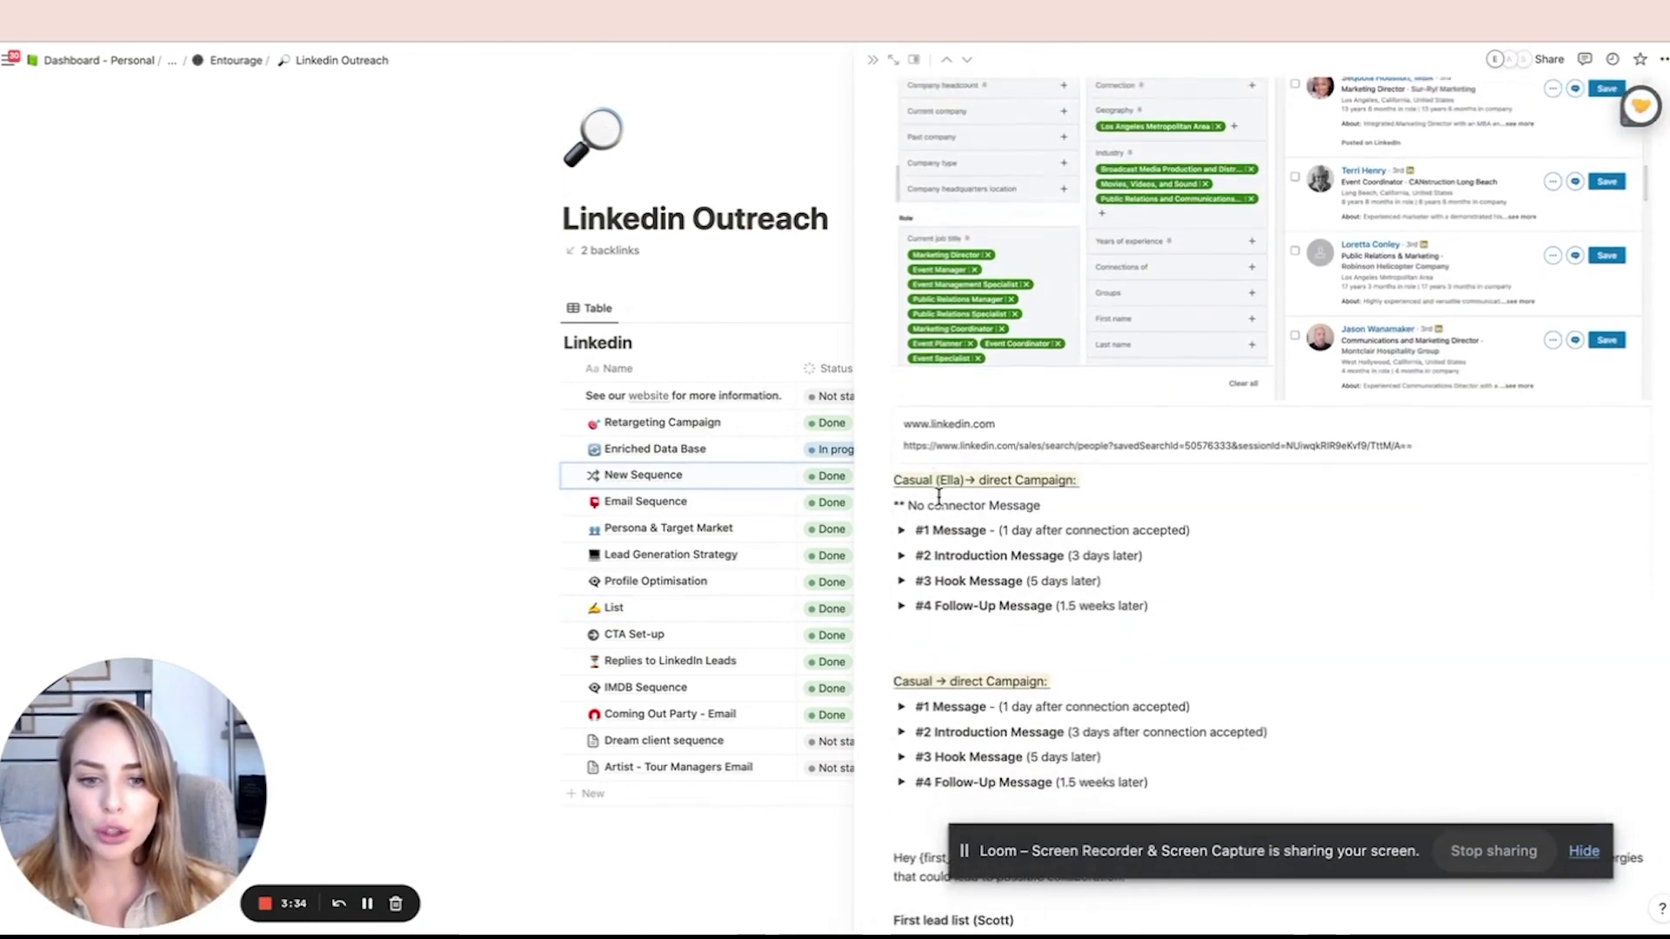
pyautogui.click(901, 530)
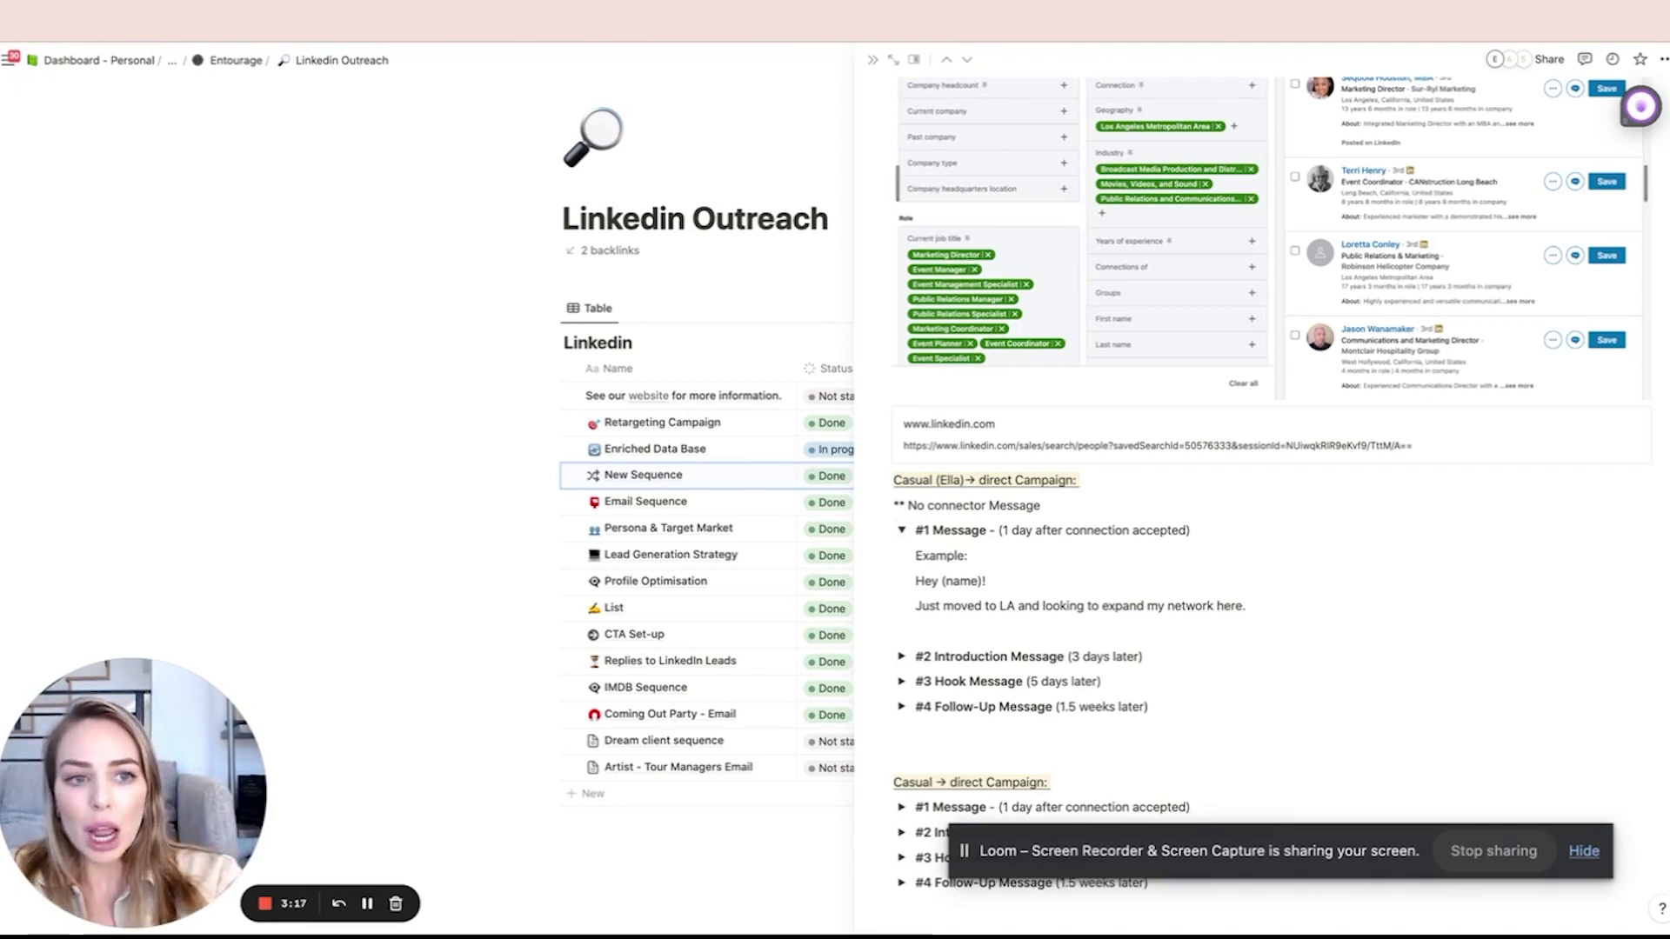
# Switch to Growth Haus and open the workflow of the "[L+E] Oil Field - Posted last 30 days - Hypertargetted" campaign to examine its sequence.
pyautogui.press('super+t')
pyautogui.write('app')
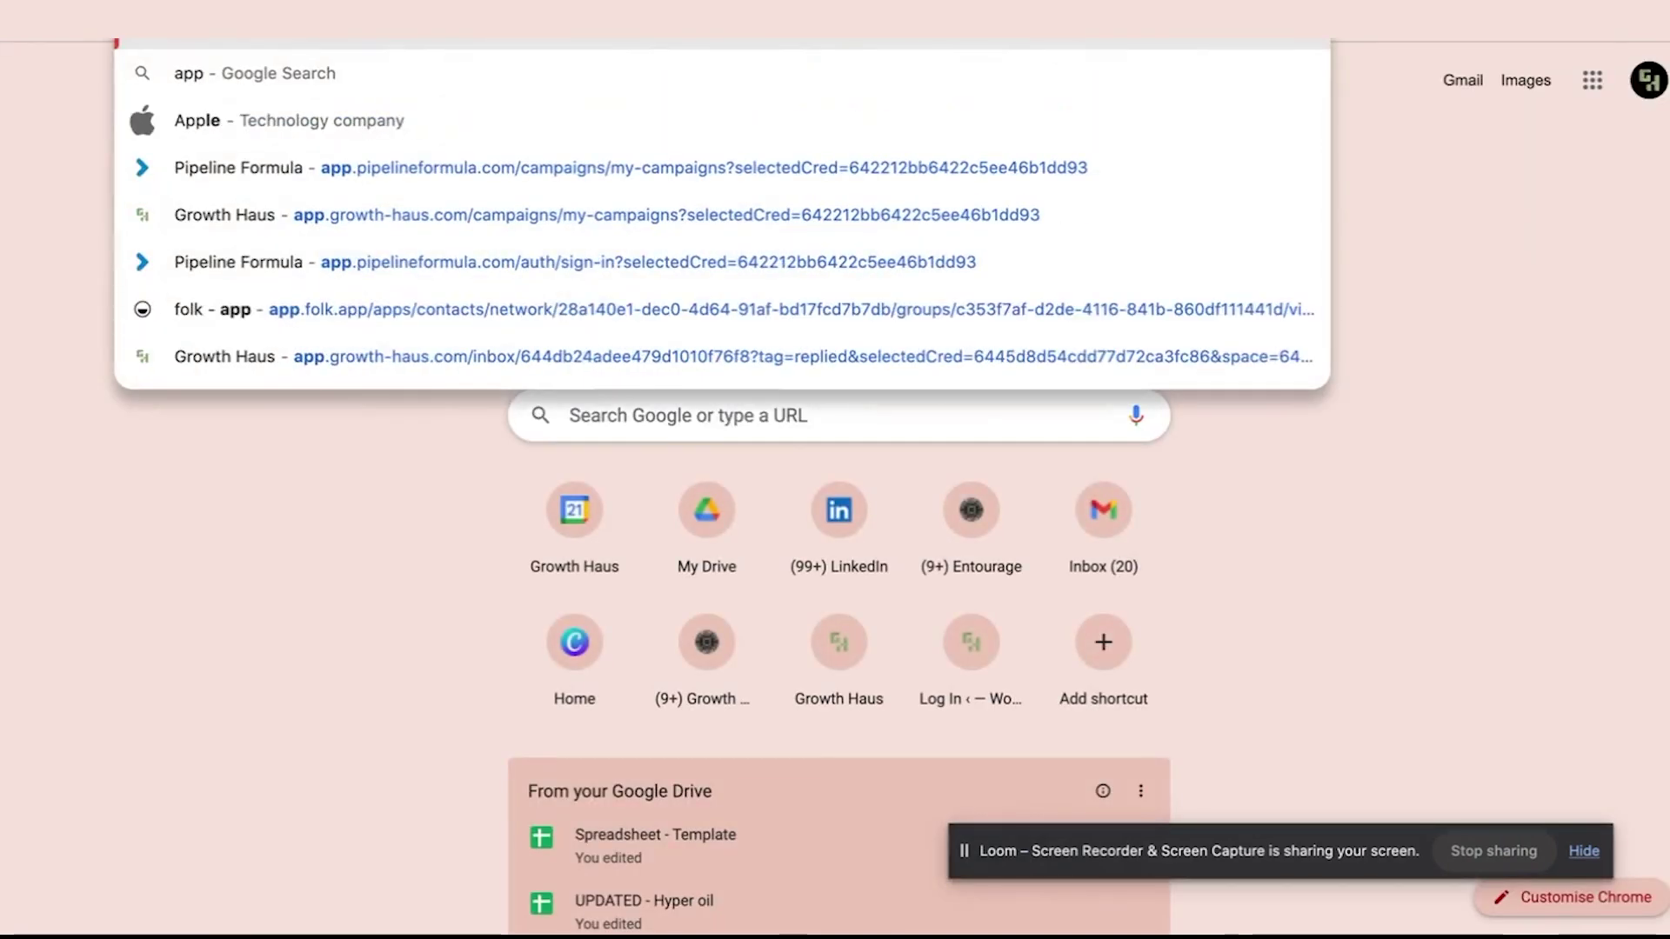
pyautogui.press('Return')
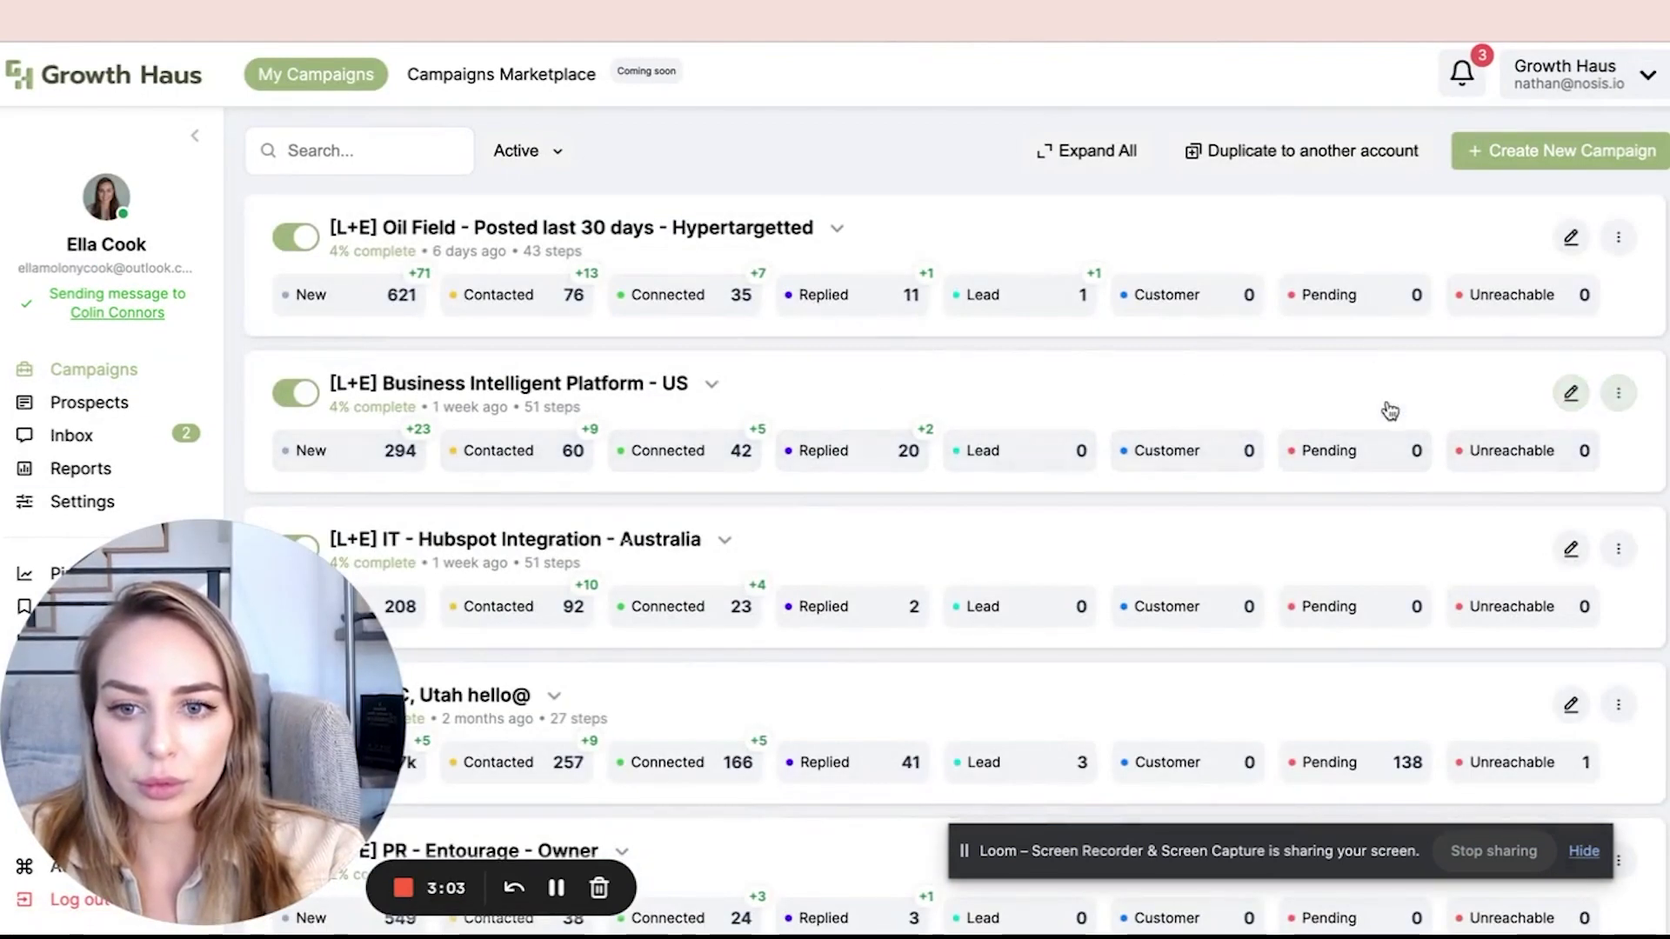
pyautogui.click(1571, 237)
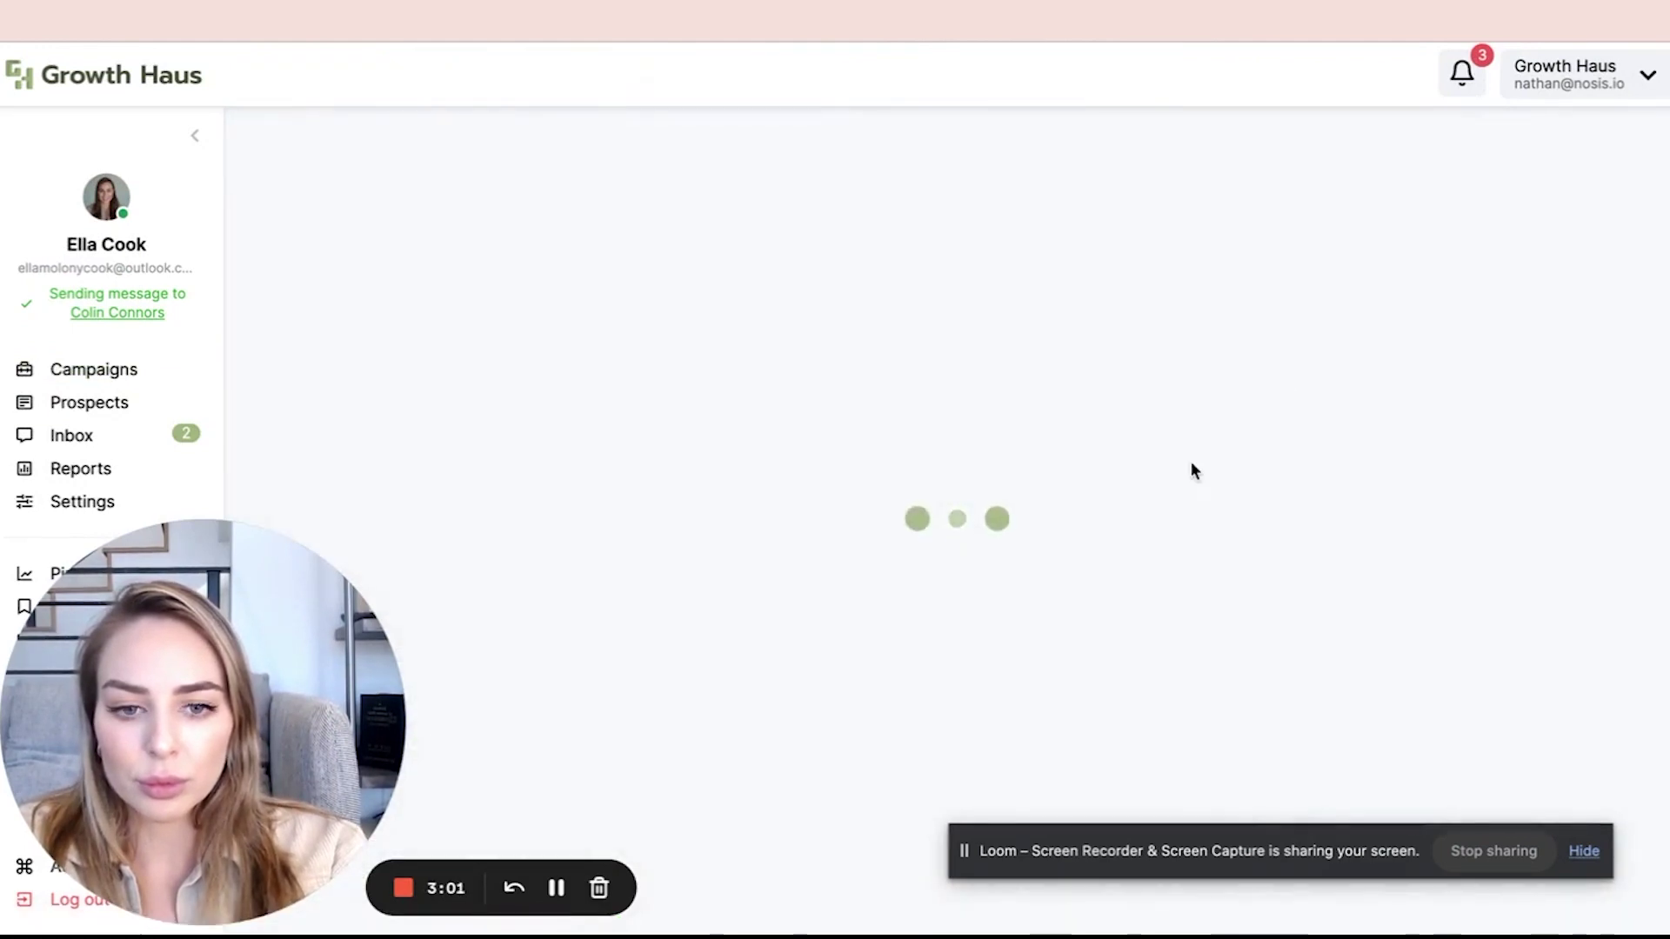
pyautogui.click(771, 716)
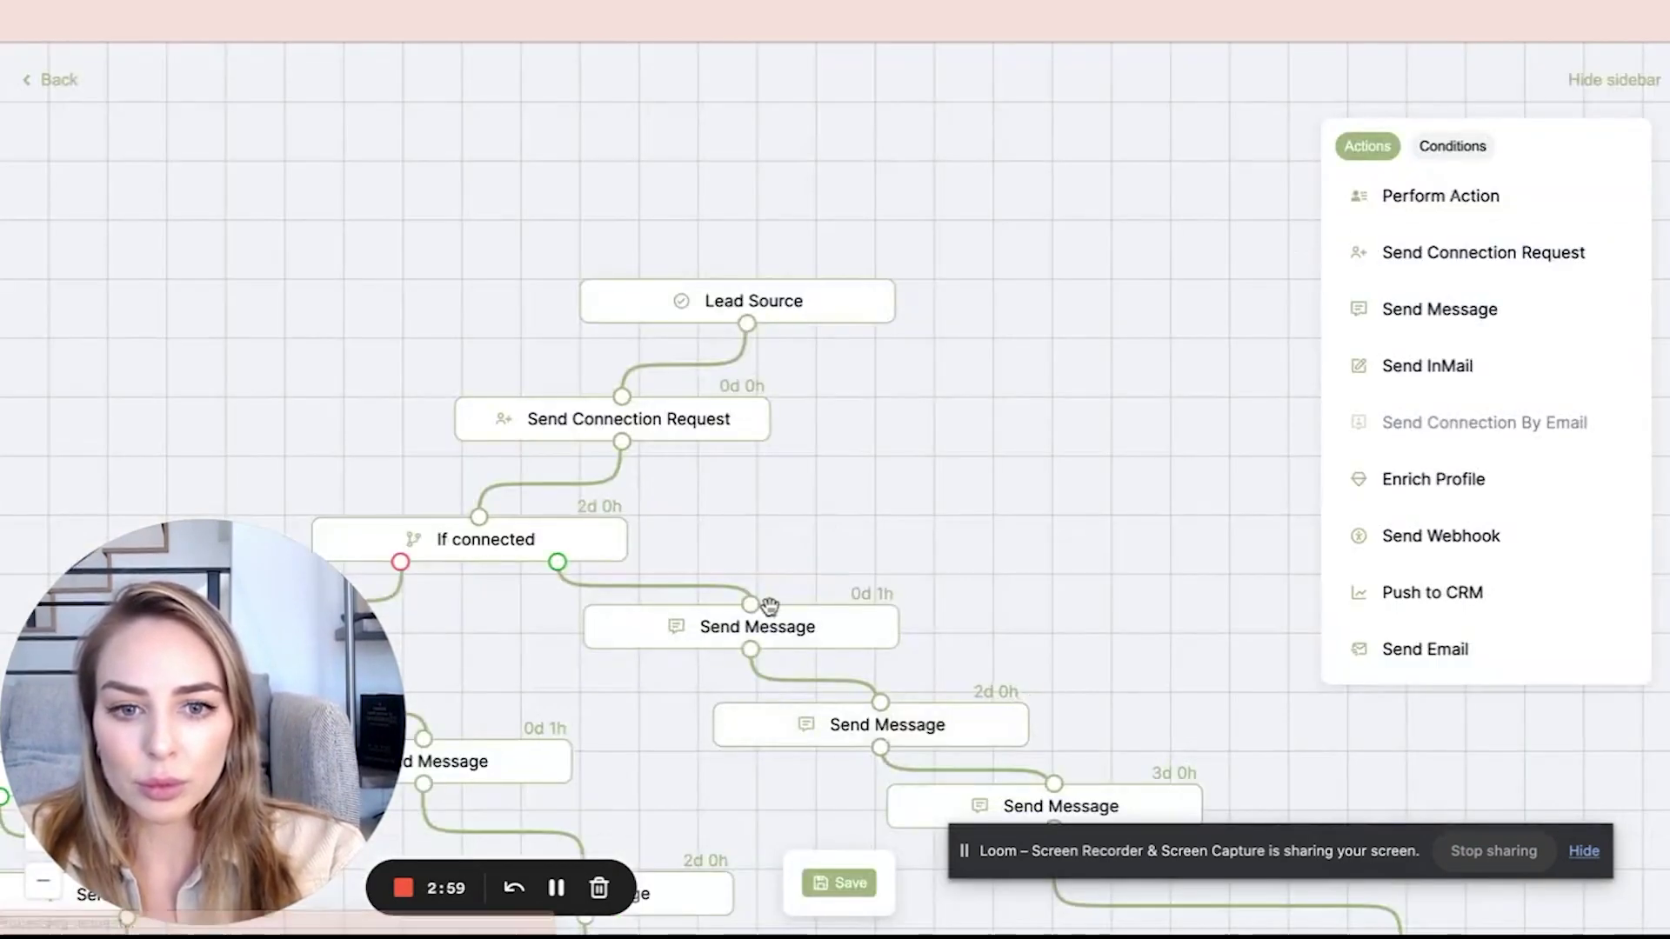
pyautogui.scroll(-5, 795, 528)
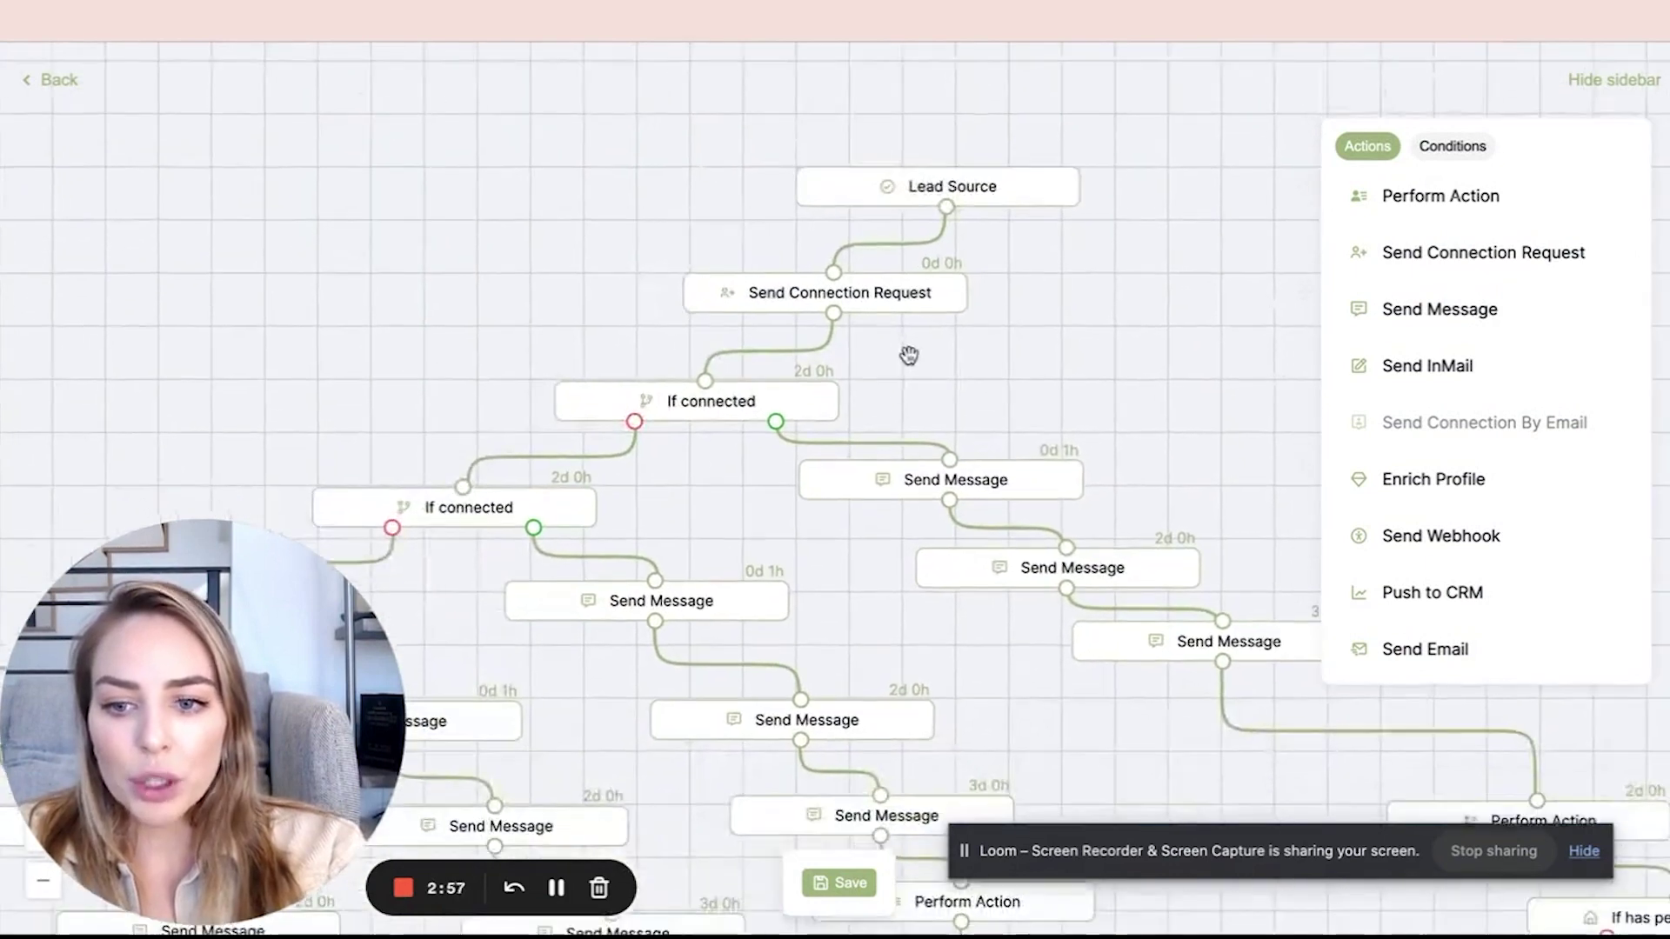
pyautogui.moveTo(939, 357); pyautogui.dragTo(1107, 324)
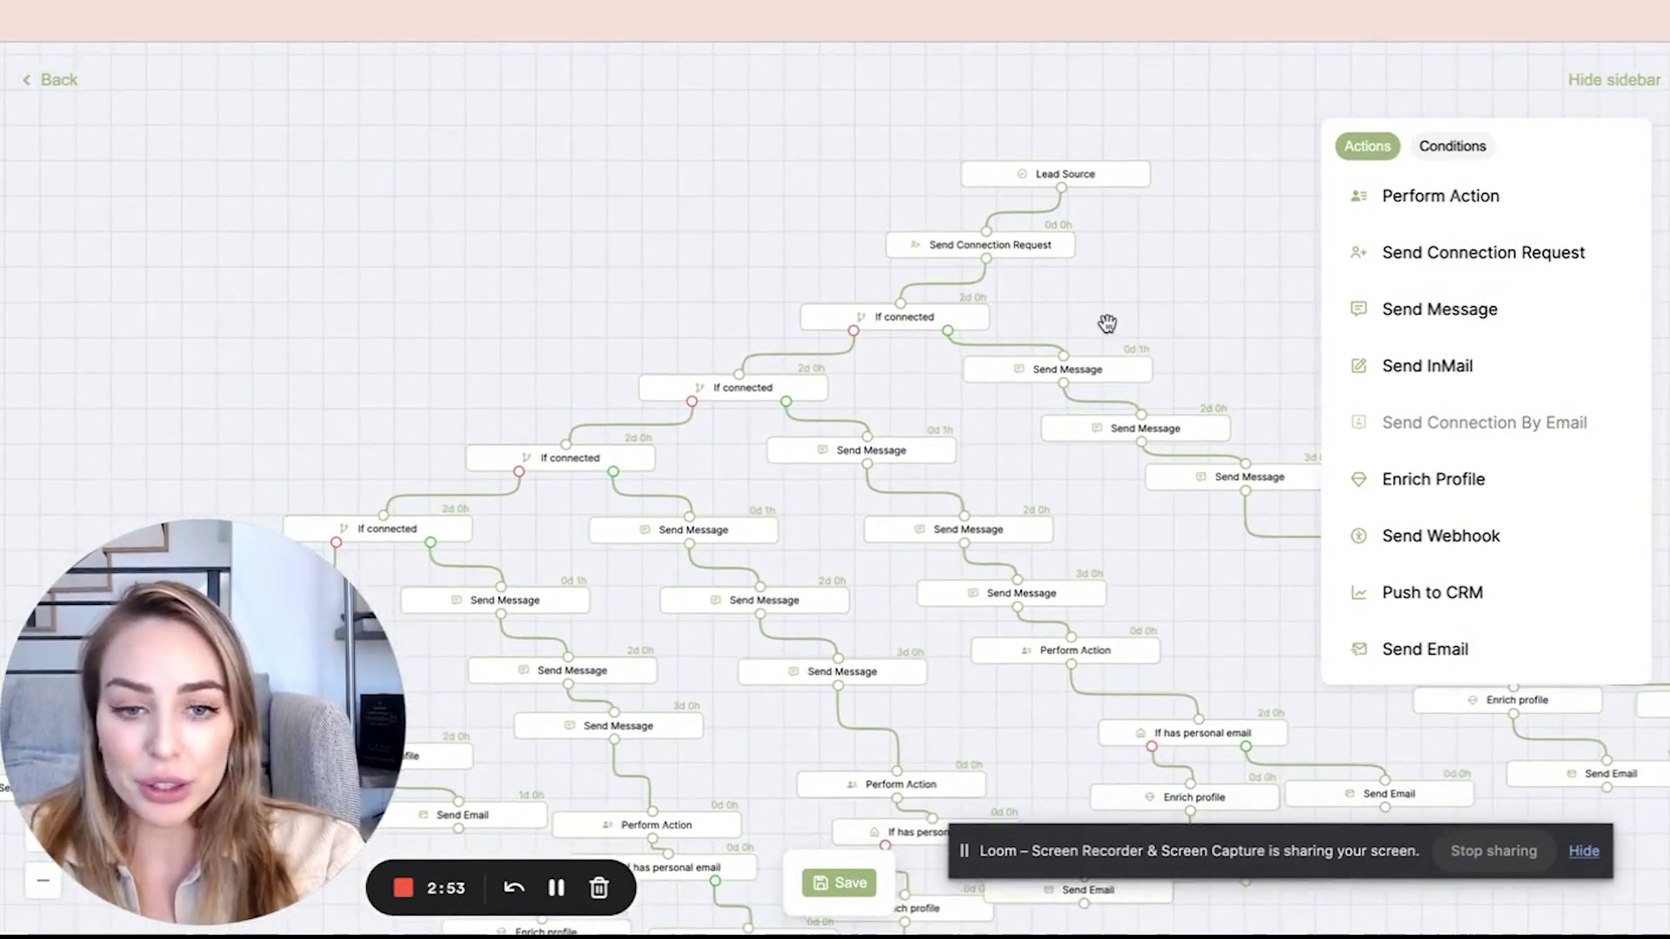
# Review the Send Connection Request step, toggling Wait for connection request to be accepted off and back on, without saving.
pyautogui.click(1015, 244)
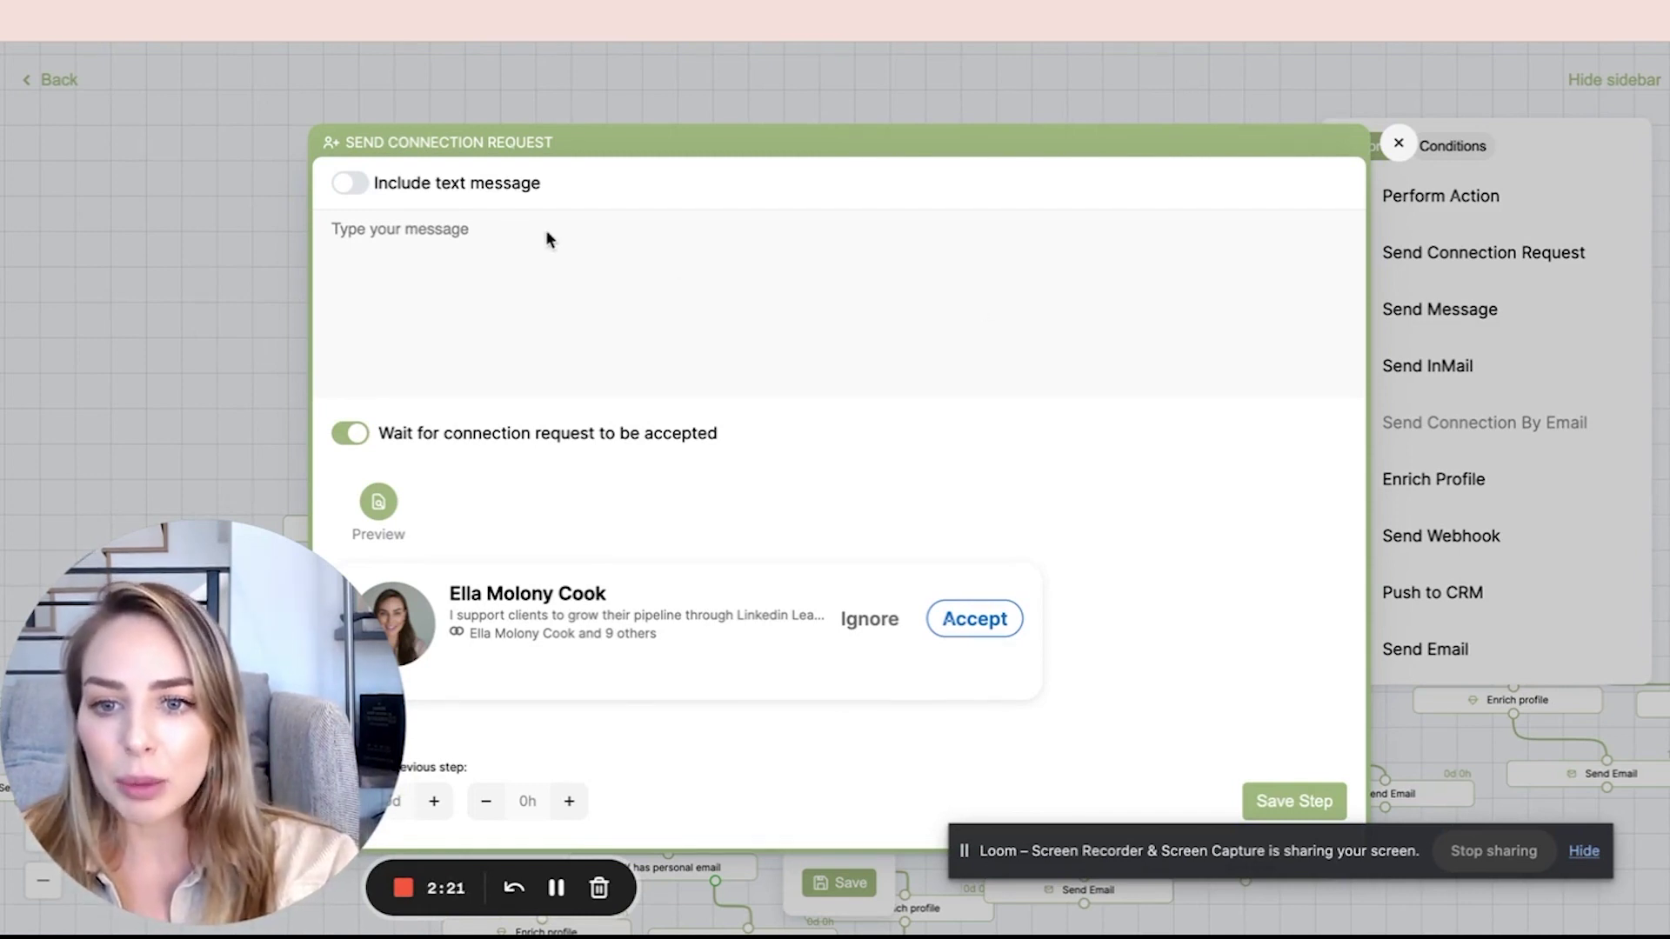
pyautogui.click(351, 433)
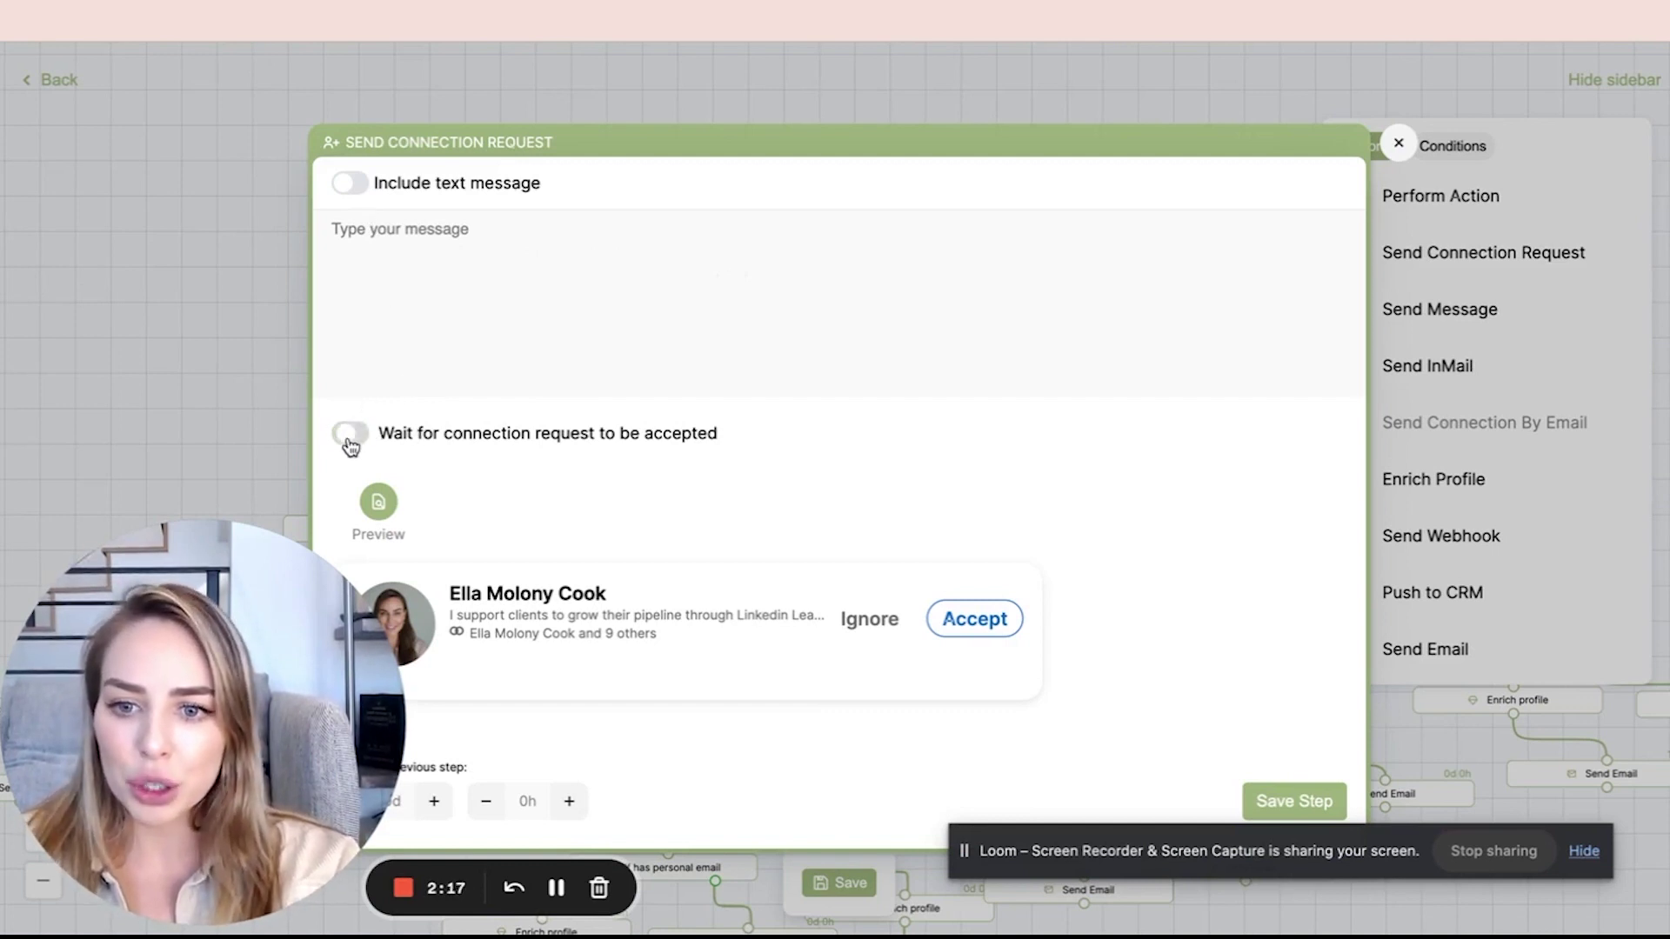
pyautogui.click(350, 434)
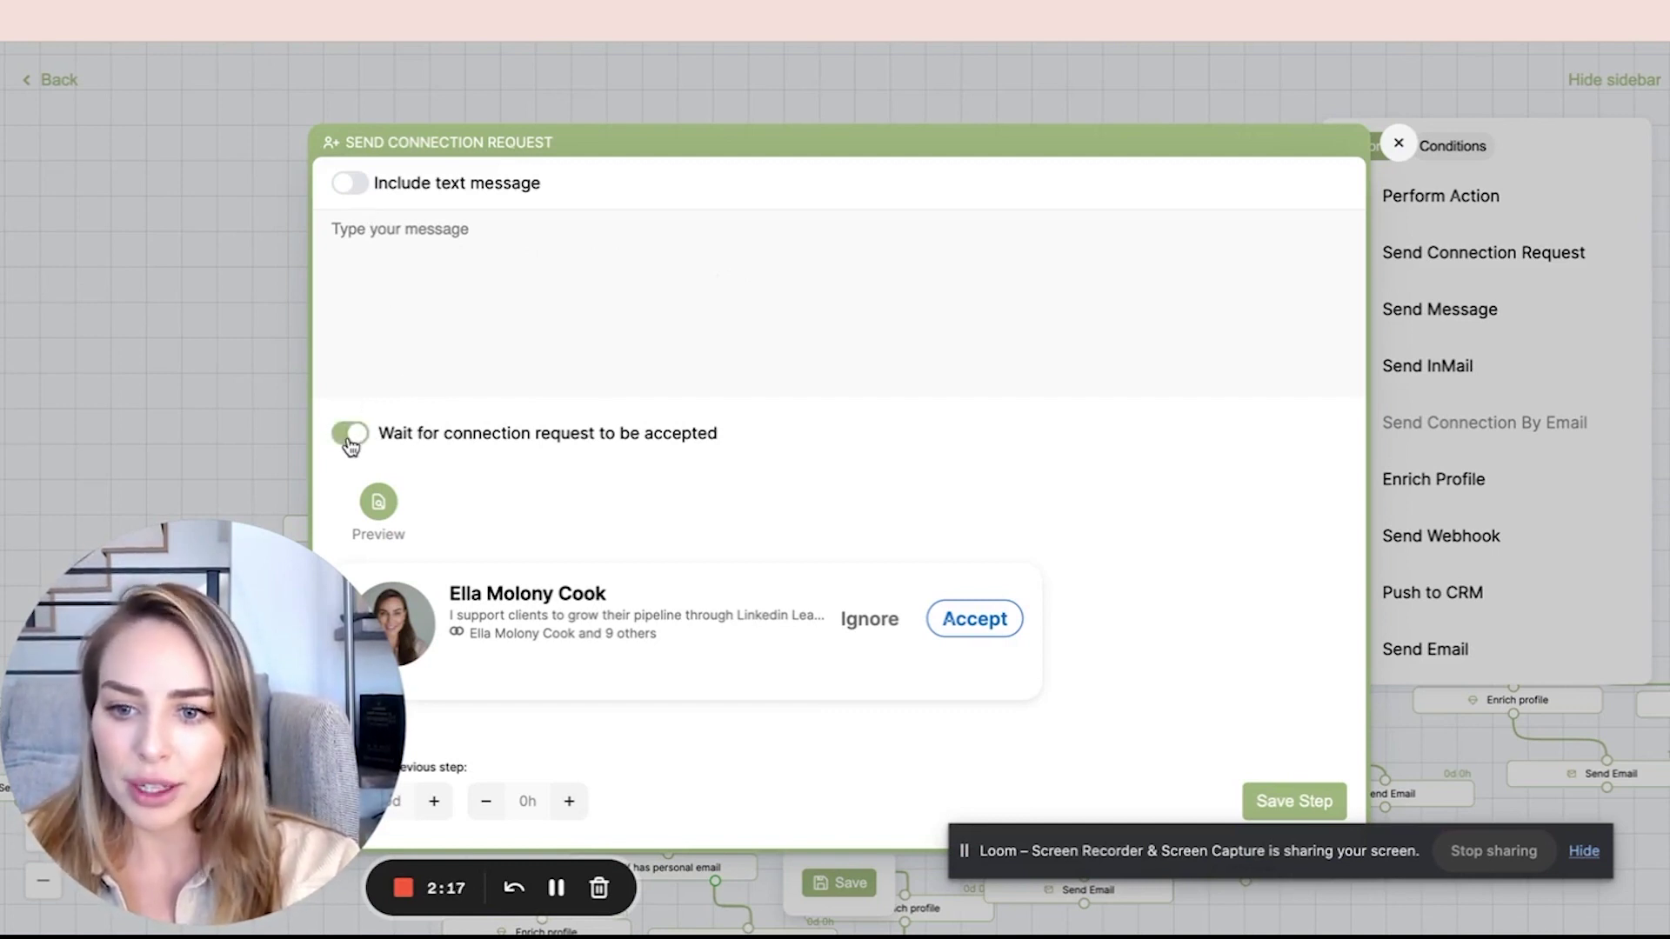
pyautogui.click(1399, 144)
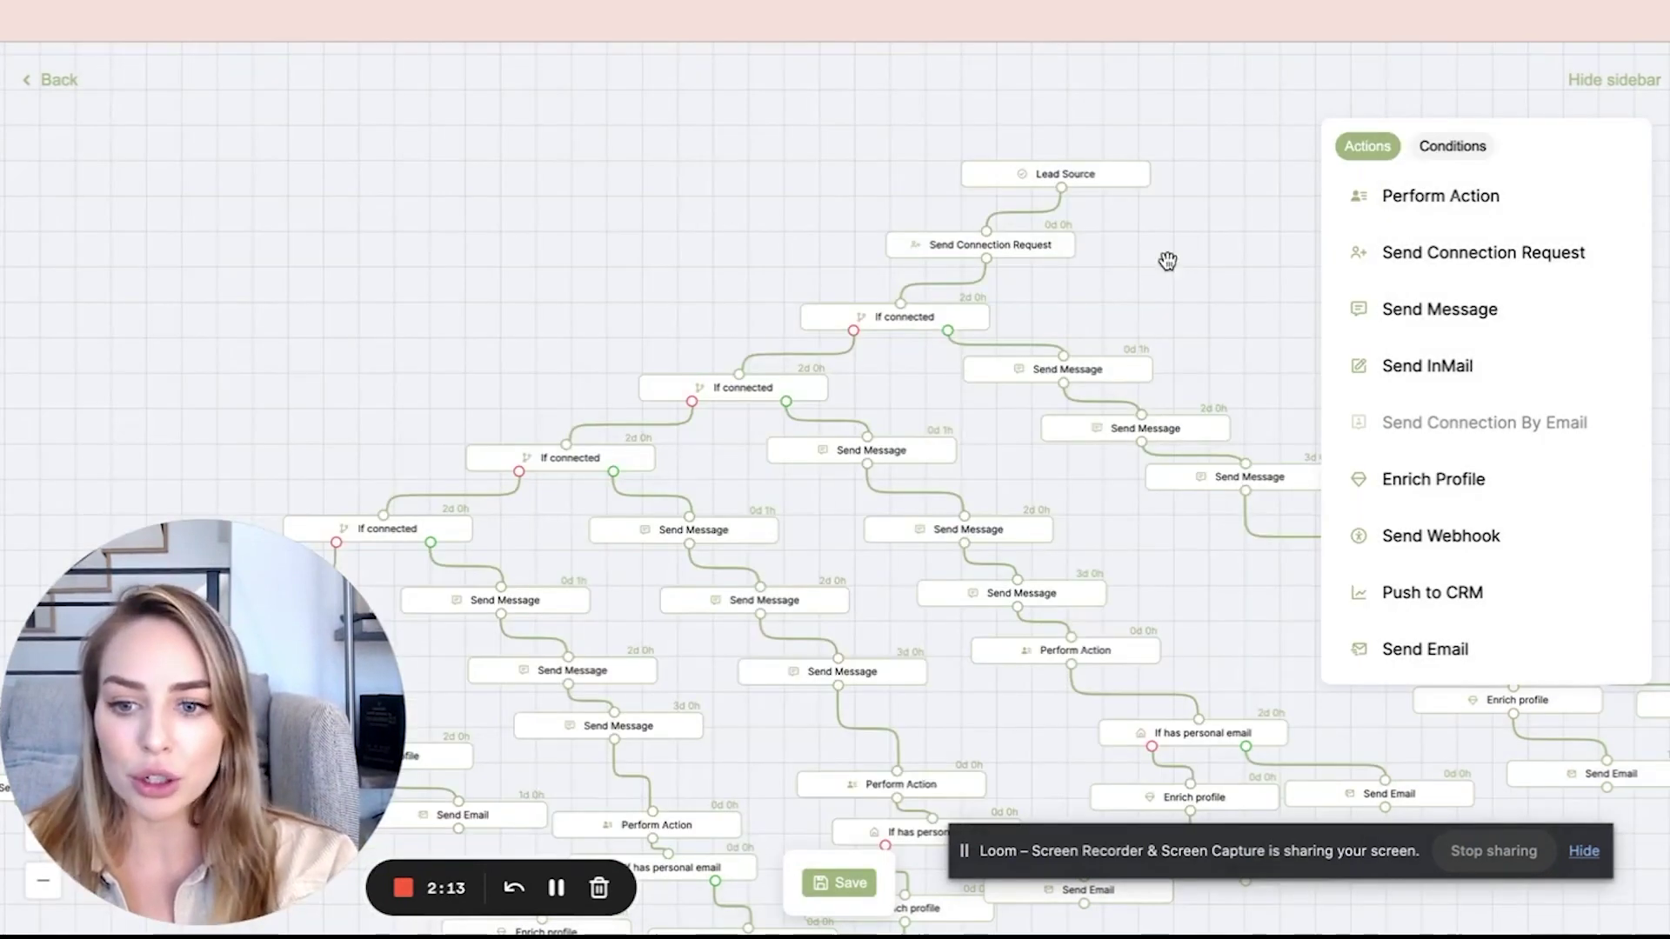
# Review the message text, placeholders and wait time of the first Send Message step on the upper connected branch.
pyautogui.click(1024, 375)
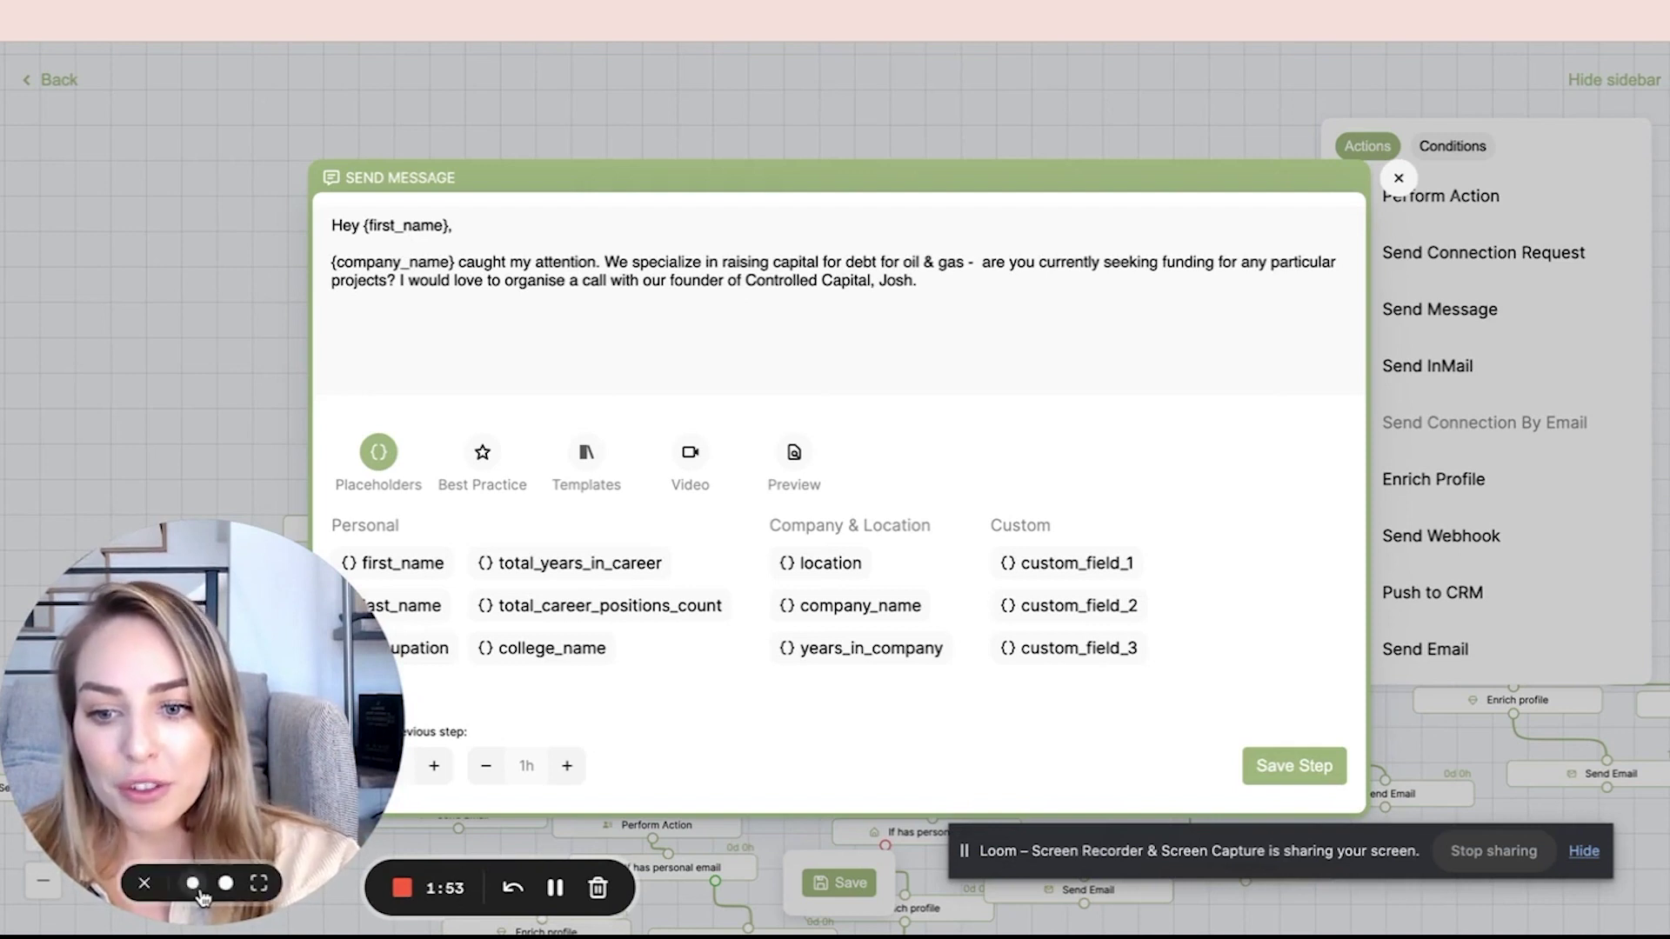
pyautogui.click(196, 887)
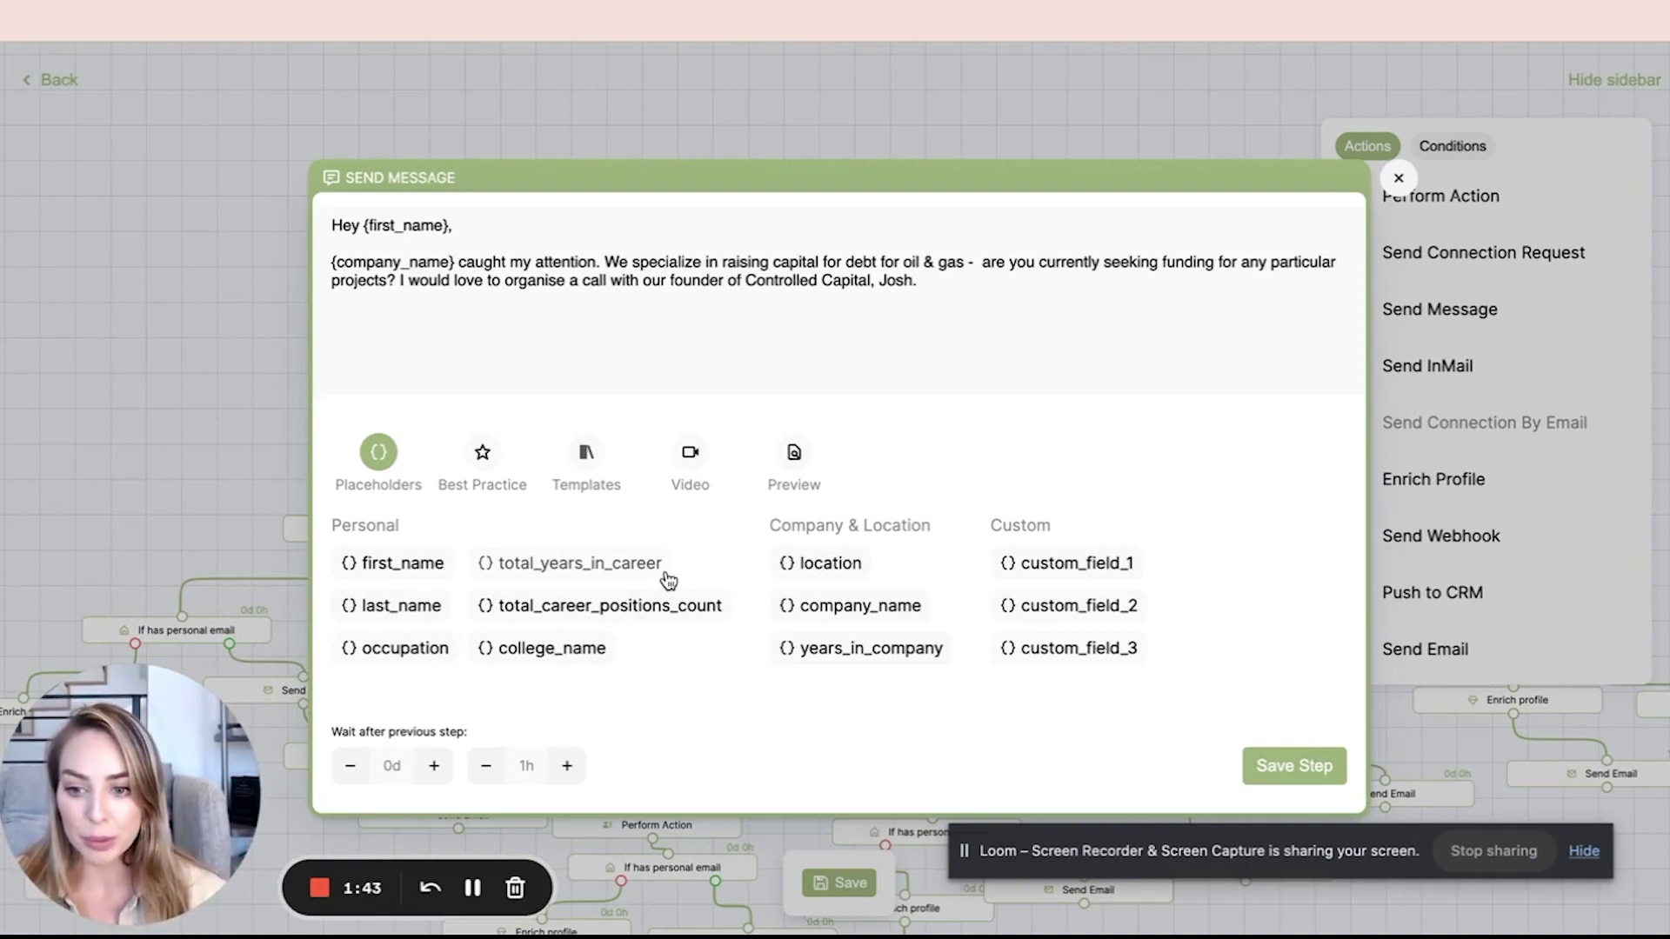
pyautogui.click(209, 487)
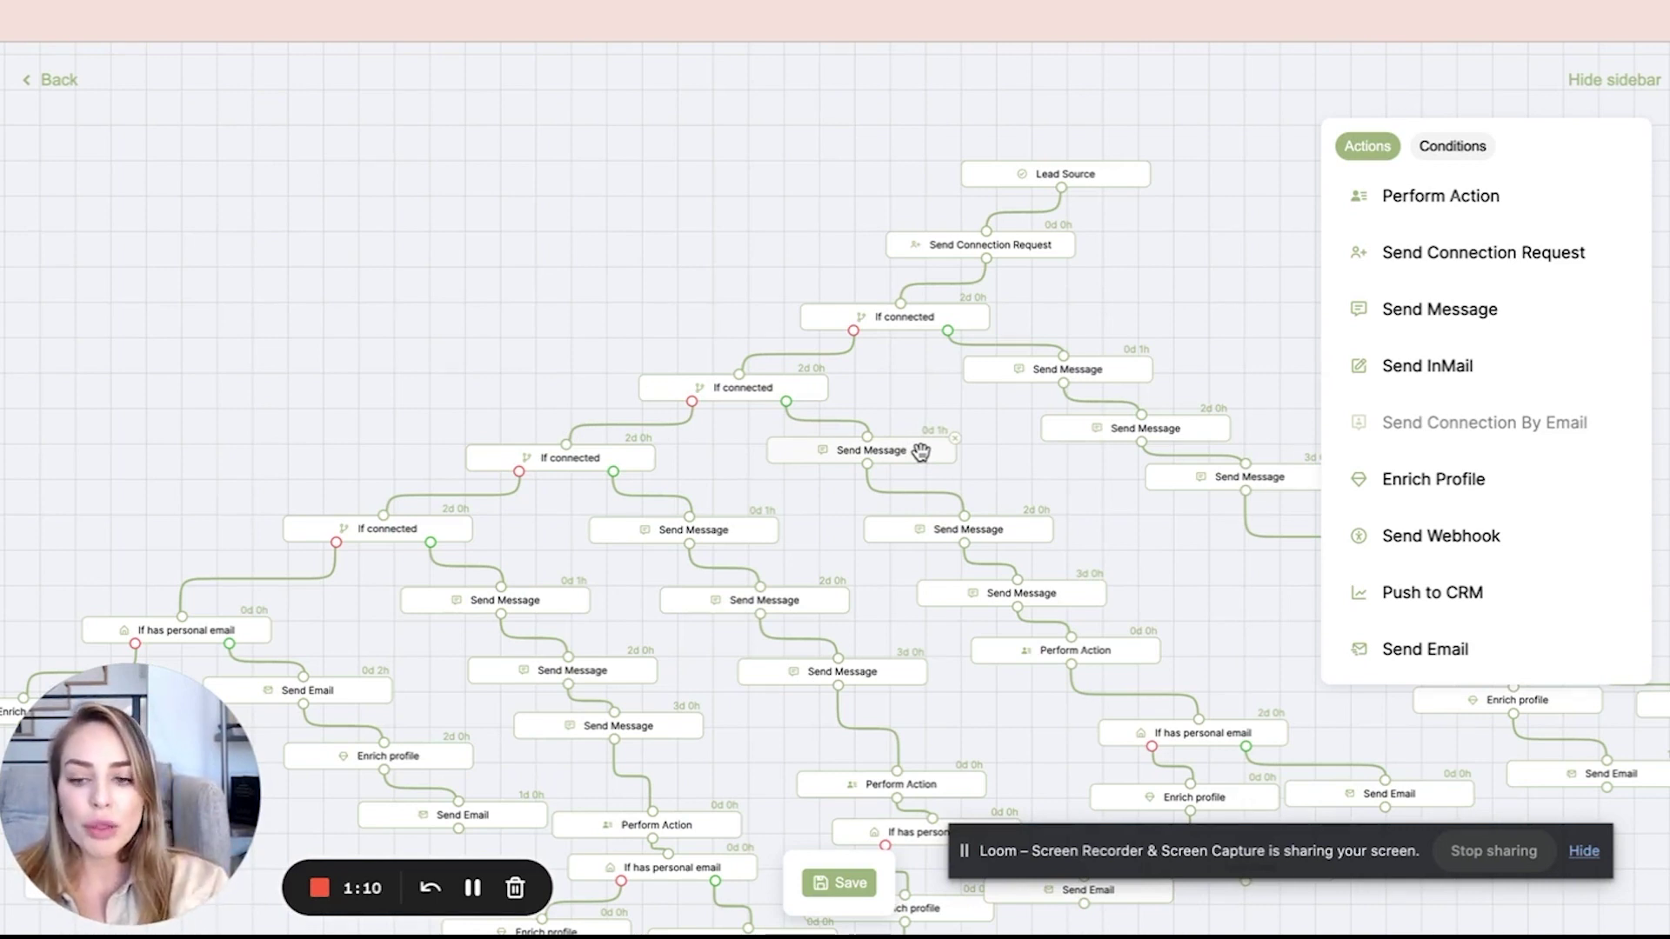
# Leave the campaign workflow and browse the replied conversations in the inbox.
pyautogui.click(48, 80)
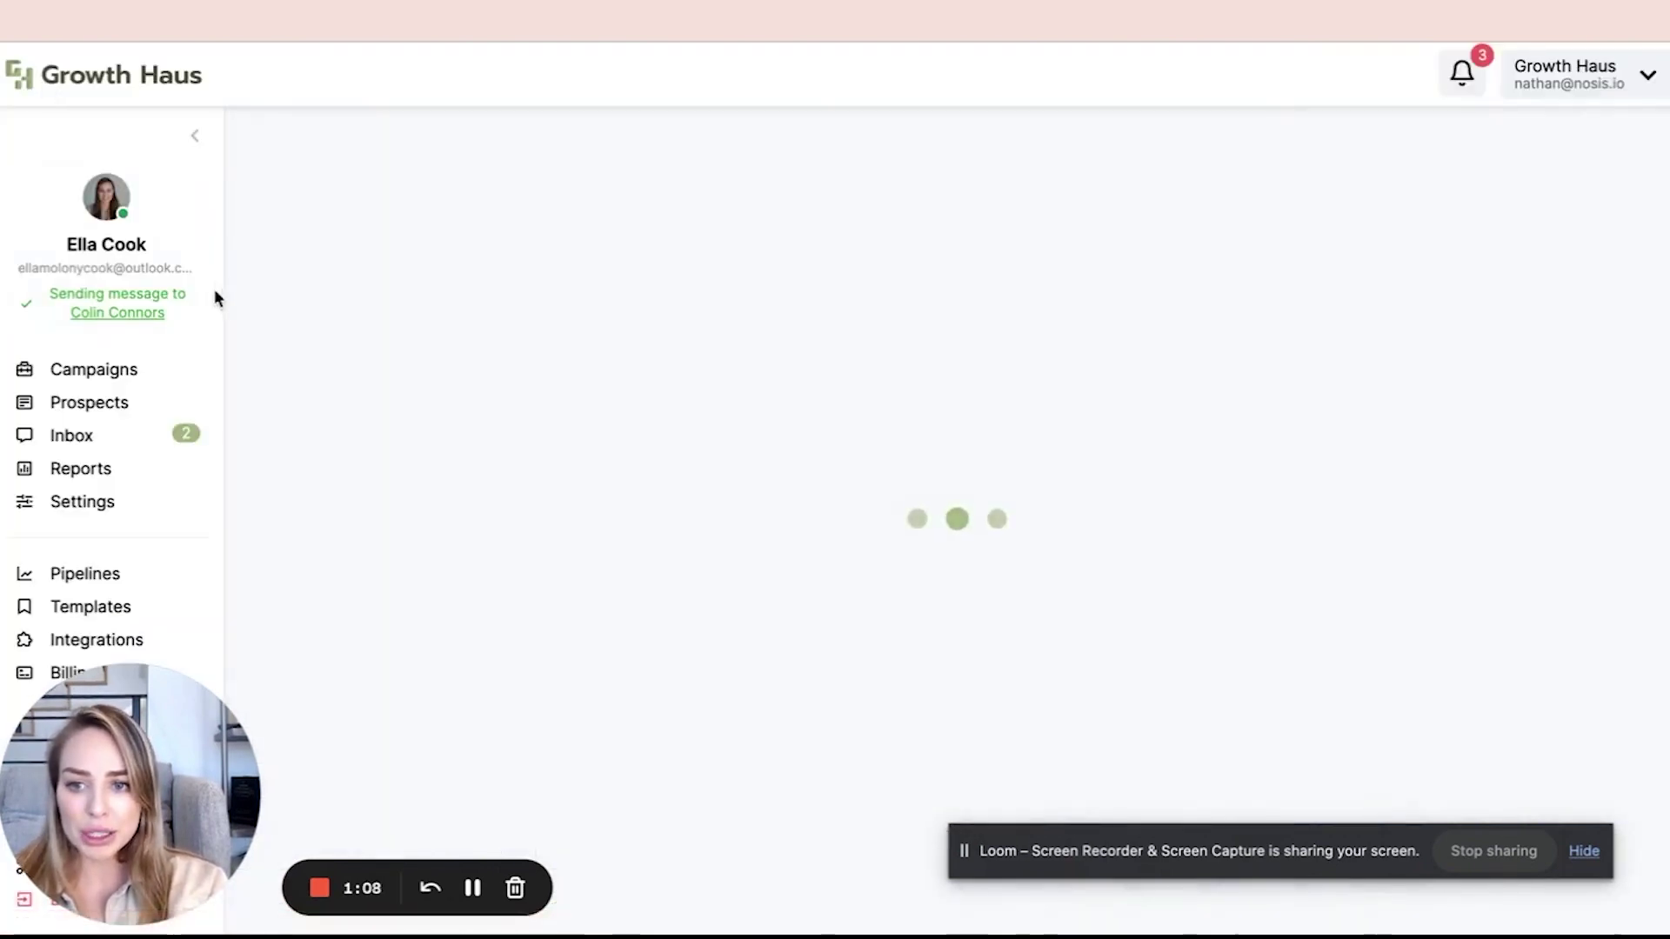
pyautogui.click(146, 433)
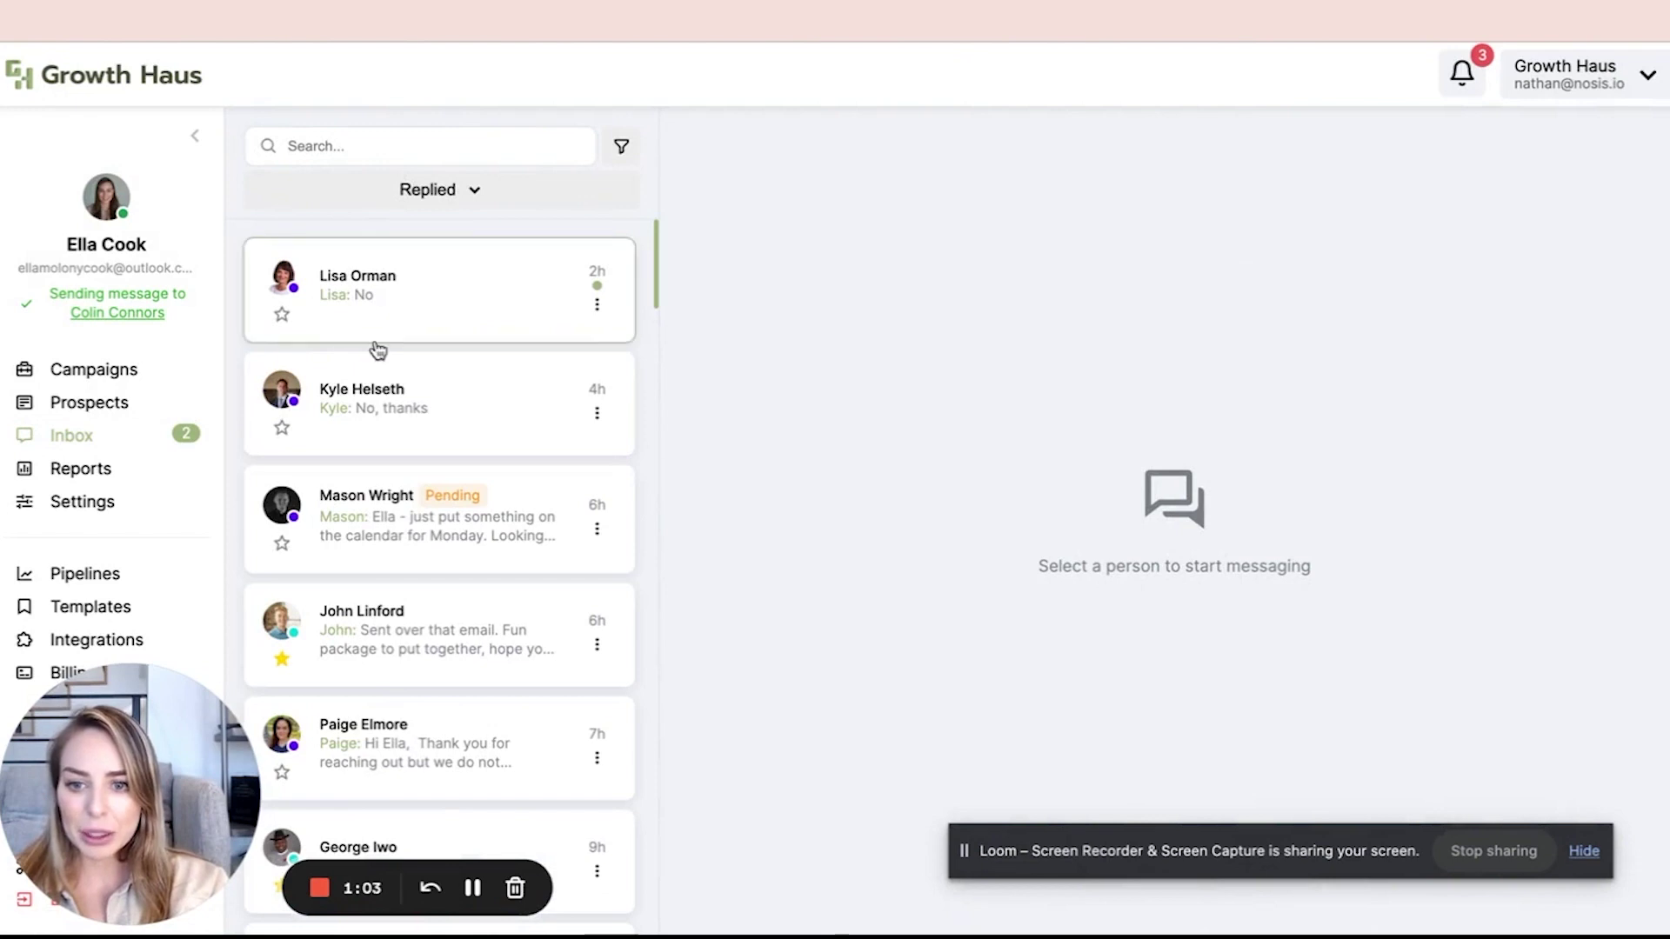
pyautogui.scroll(-2, 376, 243)
pyautogui.scroll(-1, 376, 237)
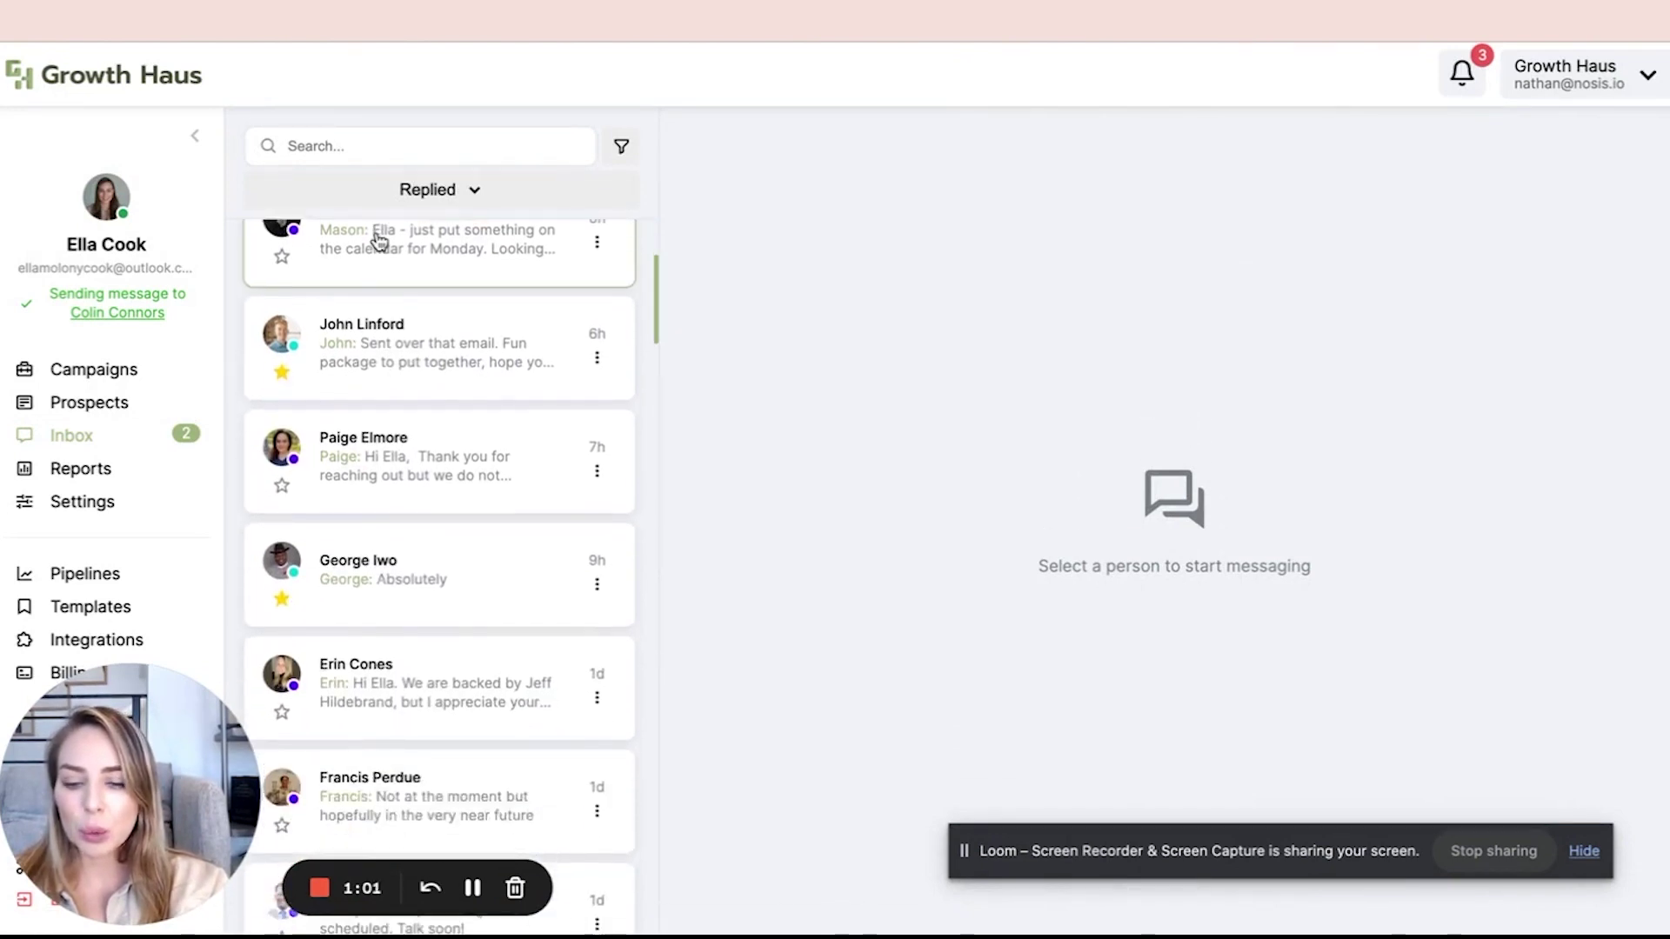
pyautogui.scroll(-1, 375, 234)
pyautogui.scroll(-2, 376, 239)
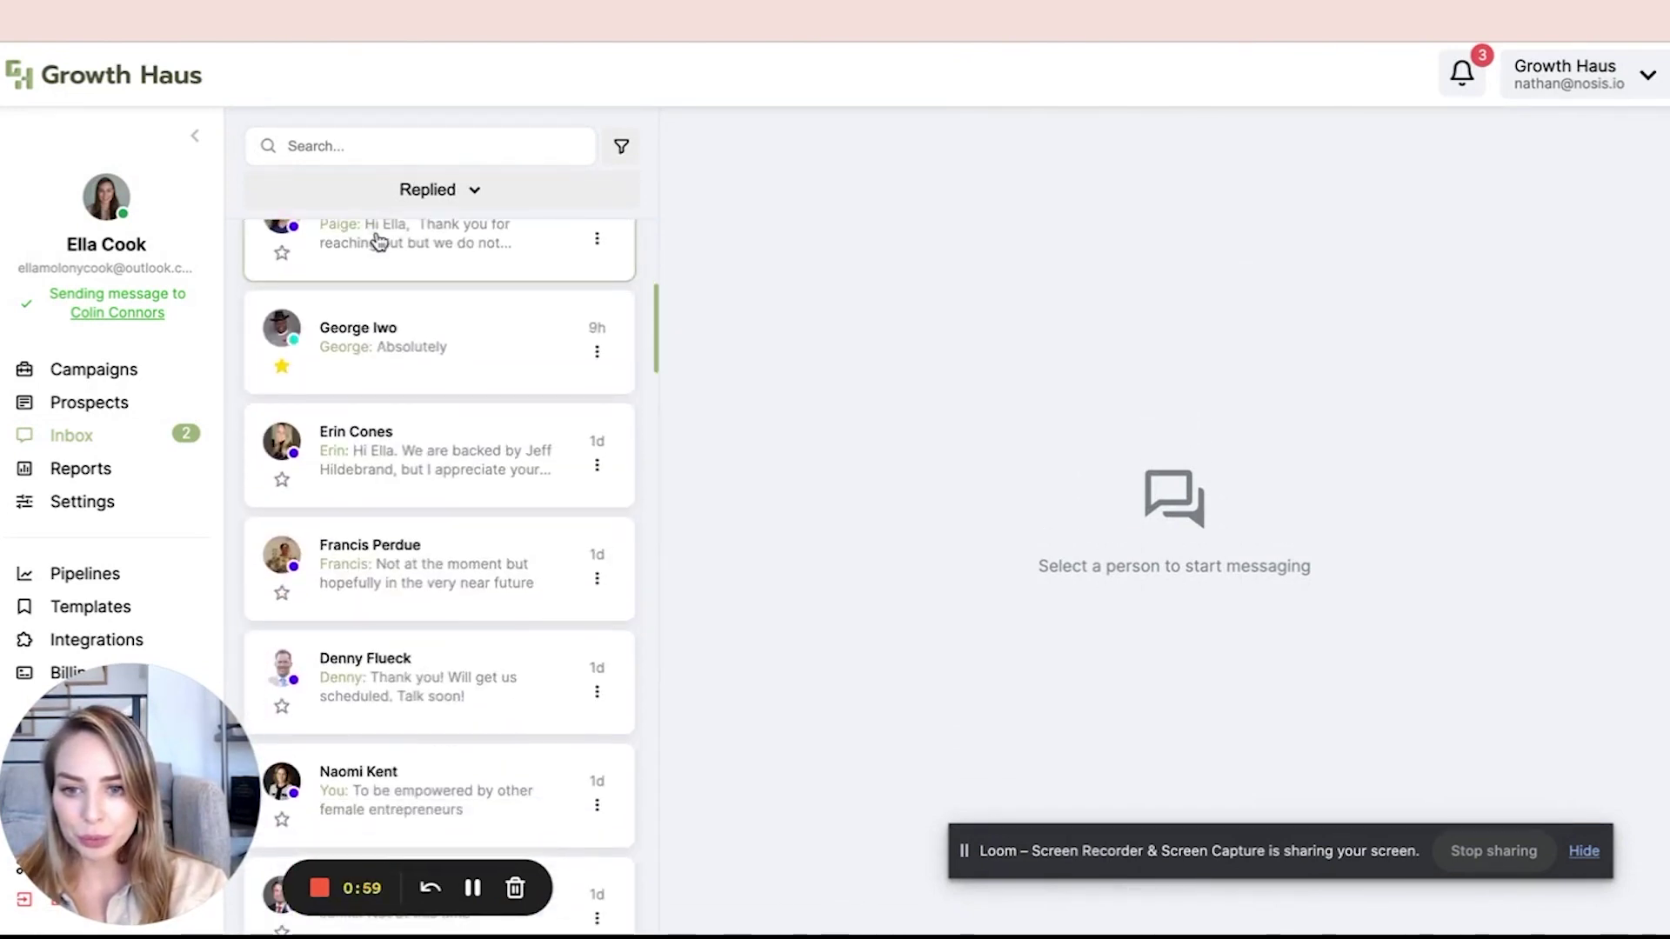
# View the inbox's campaign filter options, and open the starred "Absolutely" reply to review the conversation and the prospect's contact details.
pyautogui.click(621, 150)
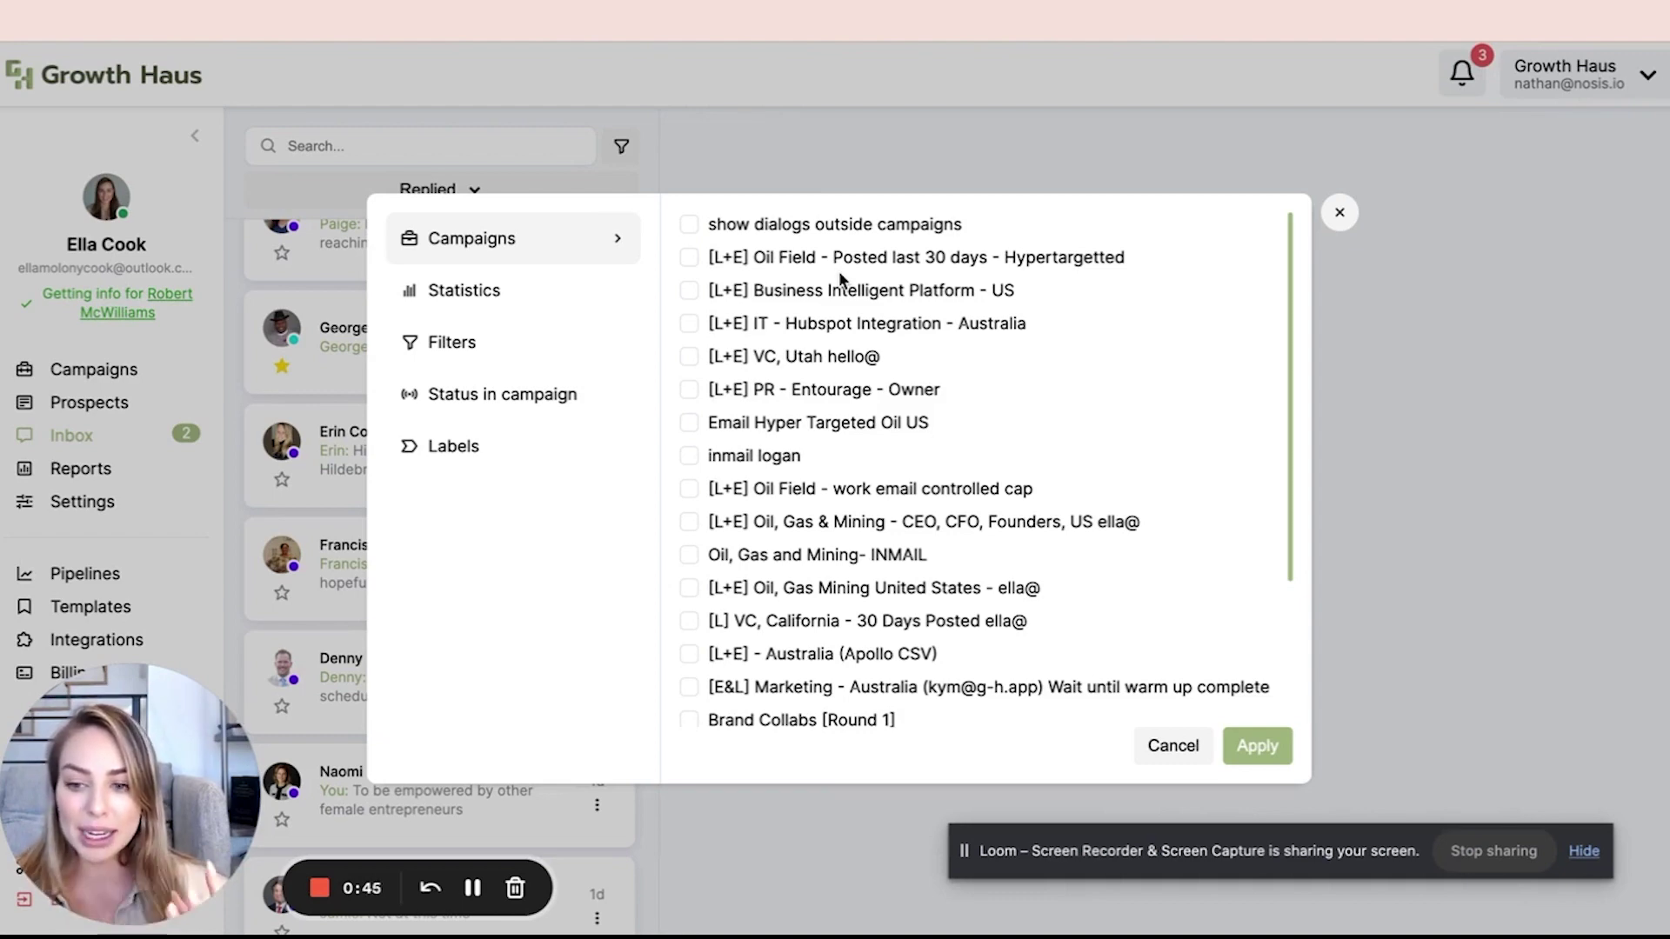
pyautogui.click(802, 164)
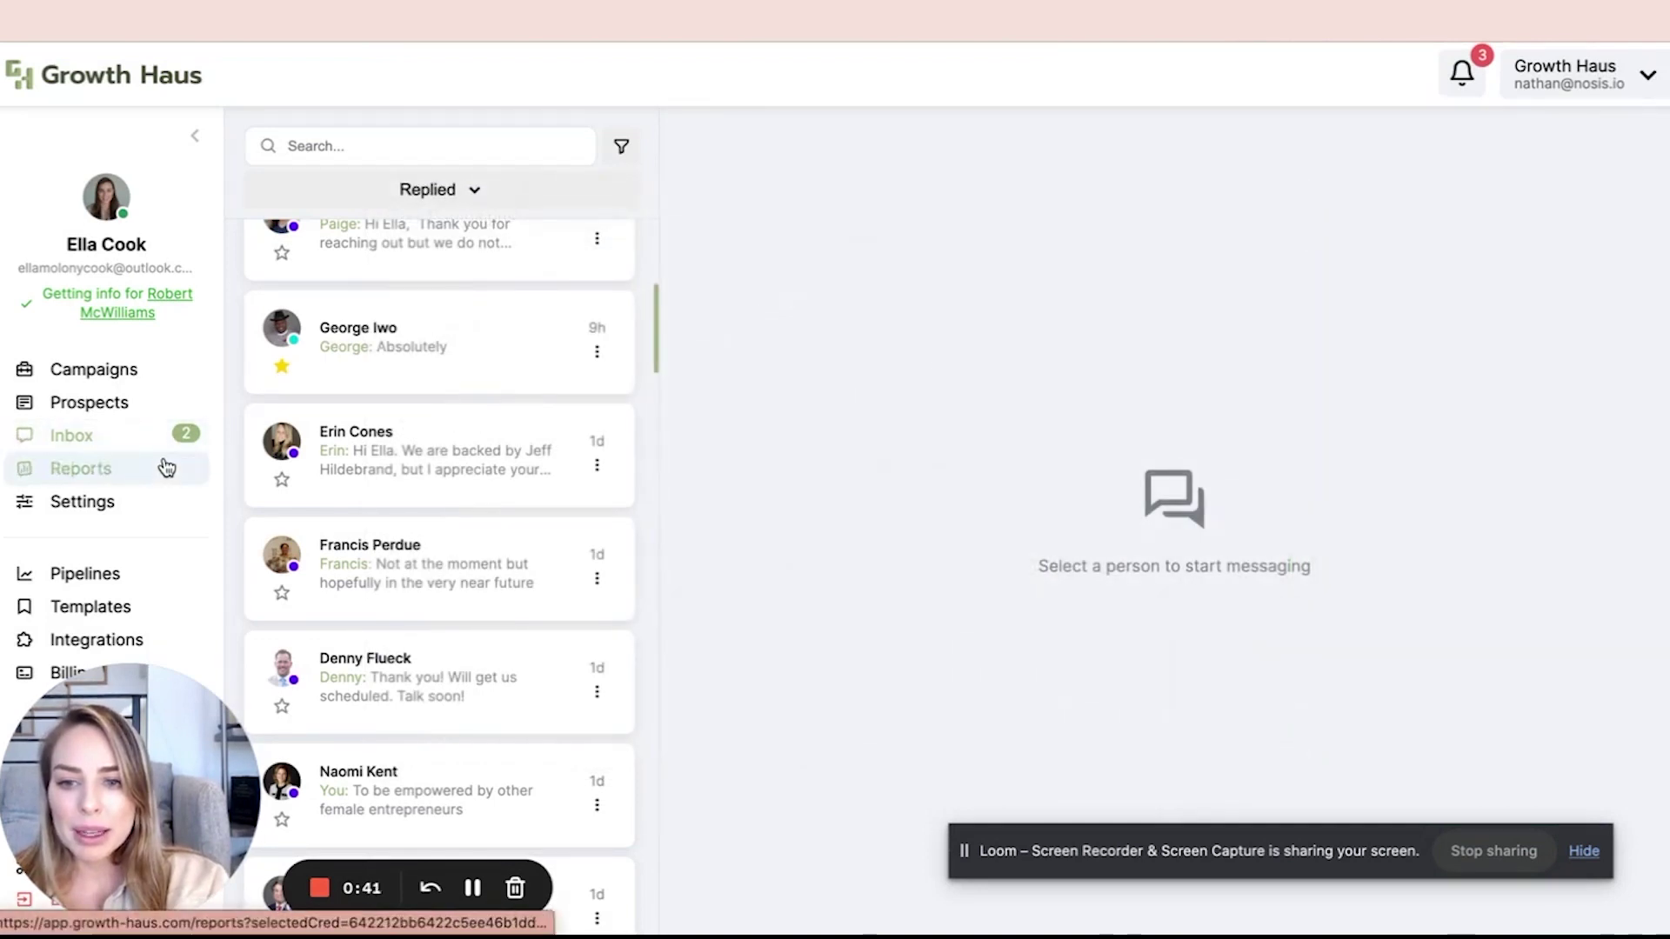
pyautogui.click(405, 368)
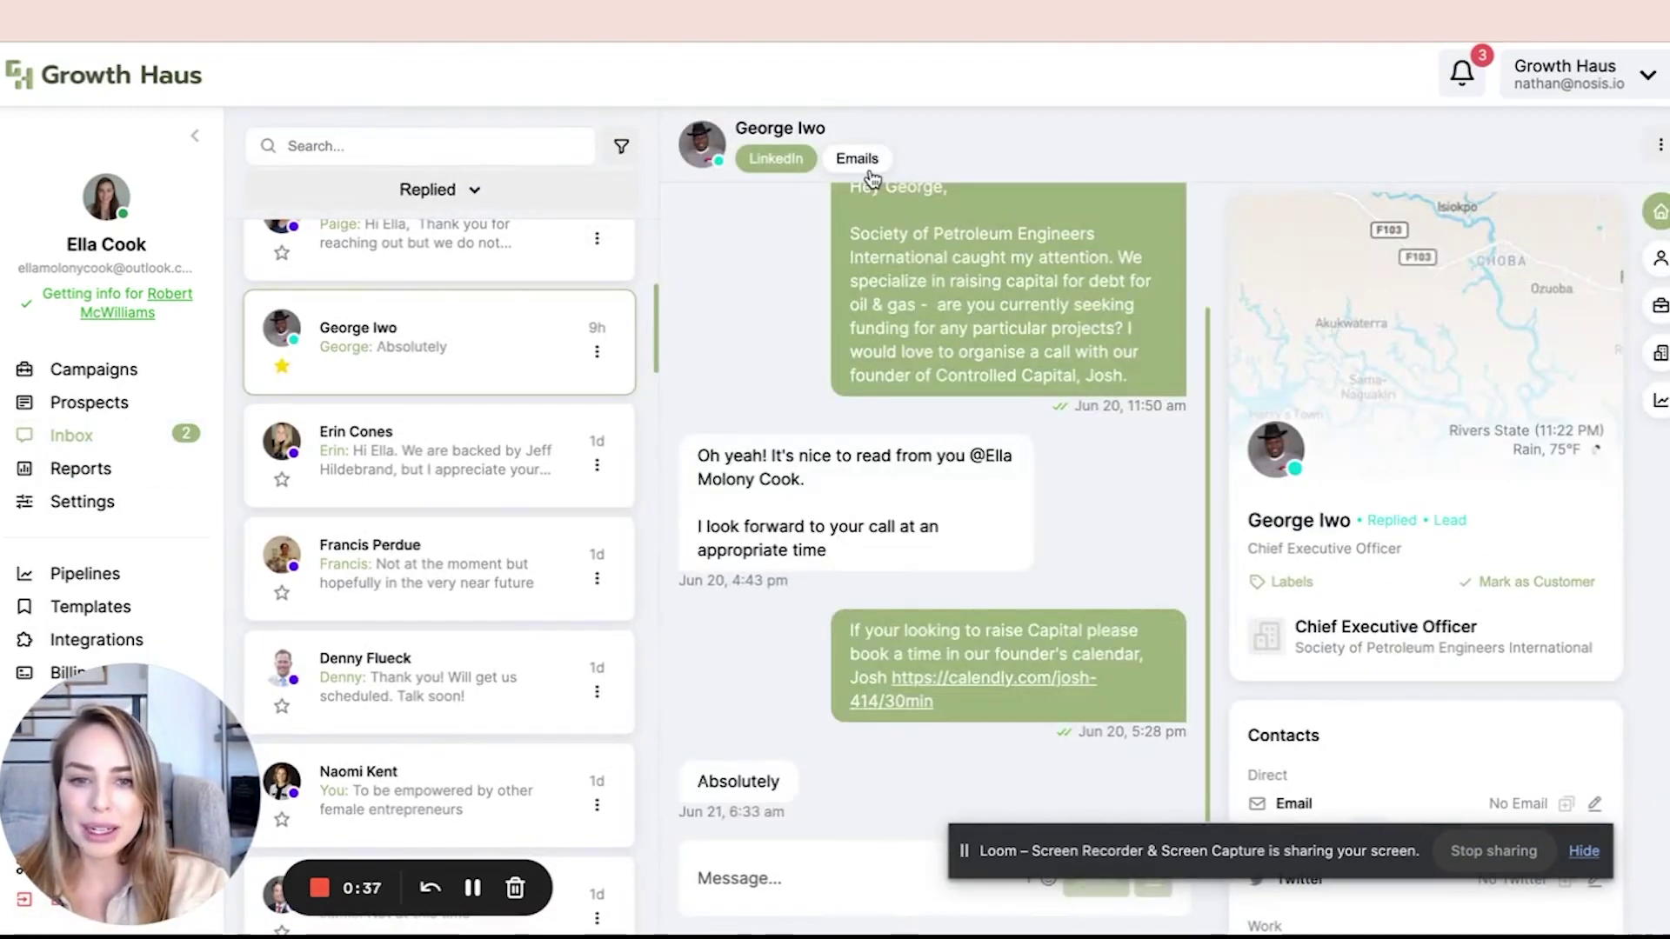
pyautogui.scroll(-5, 1310, 475)
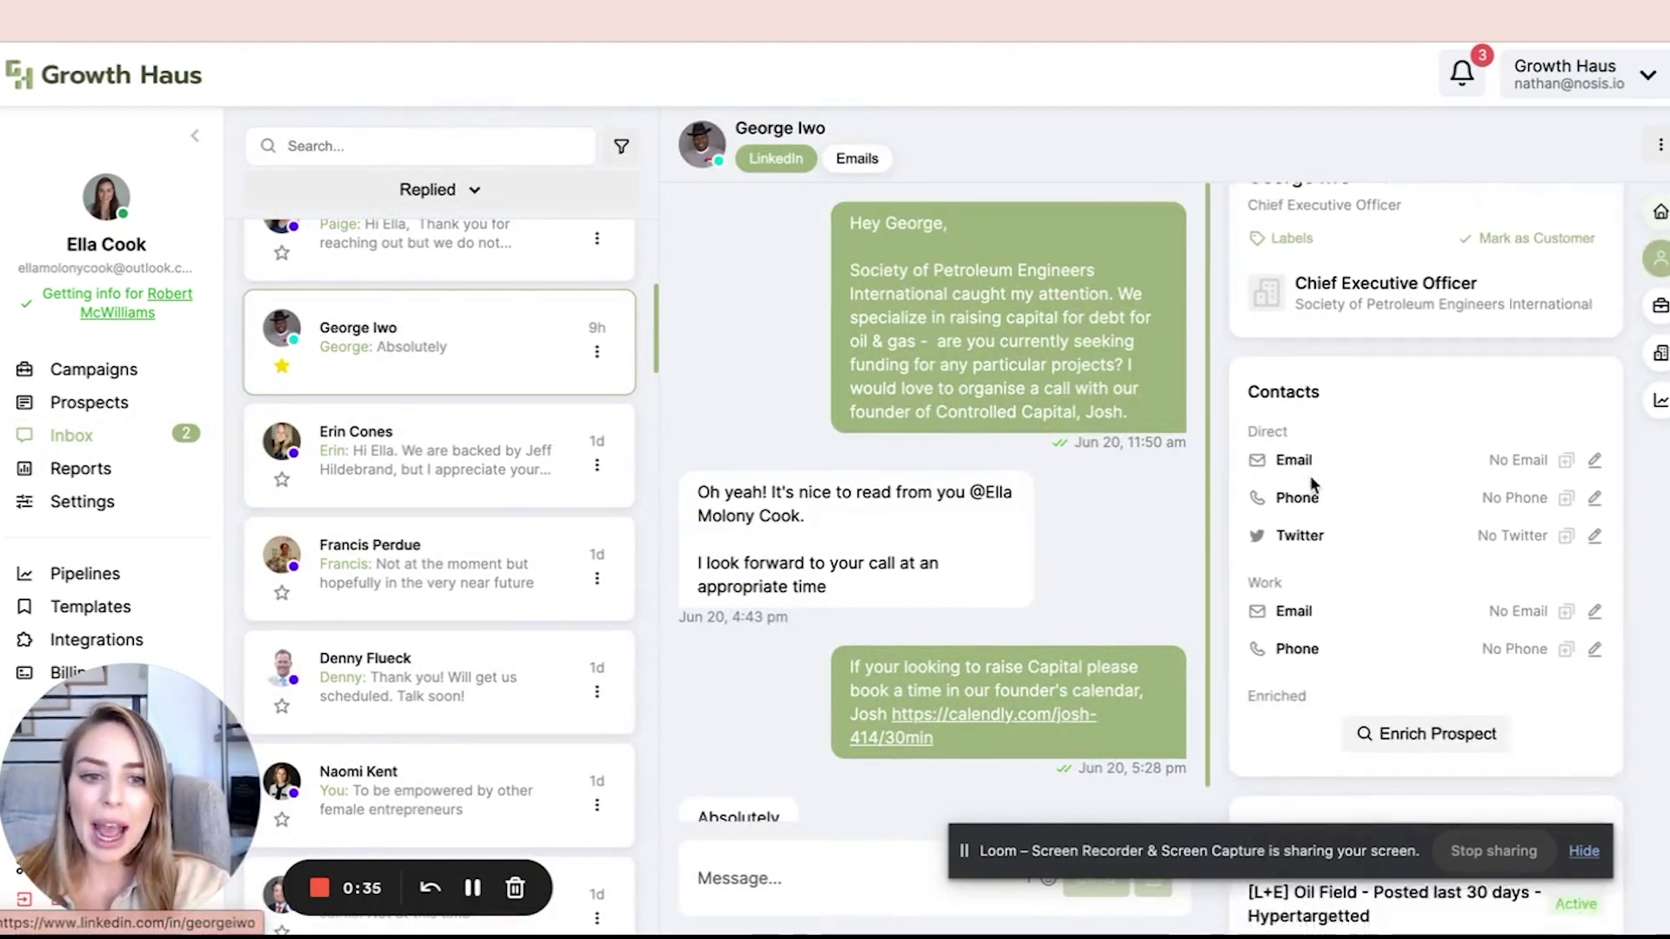